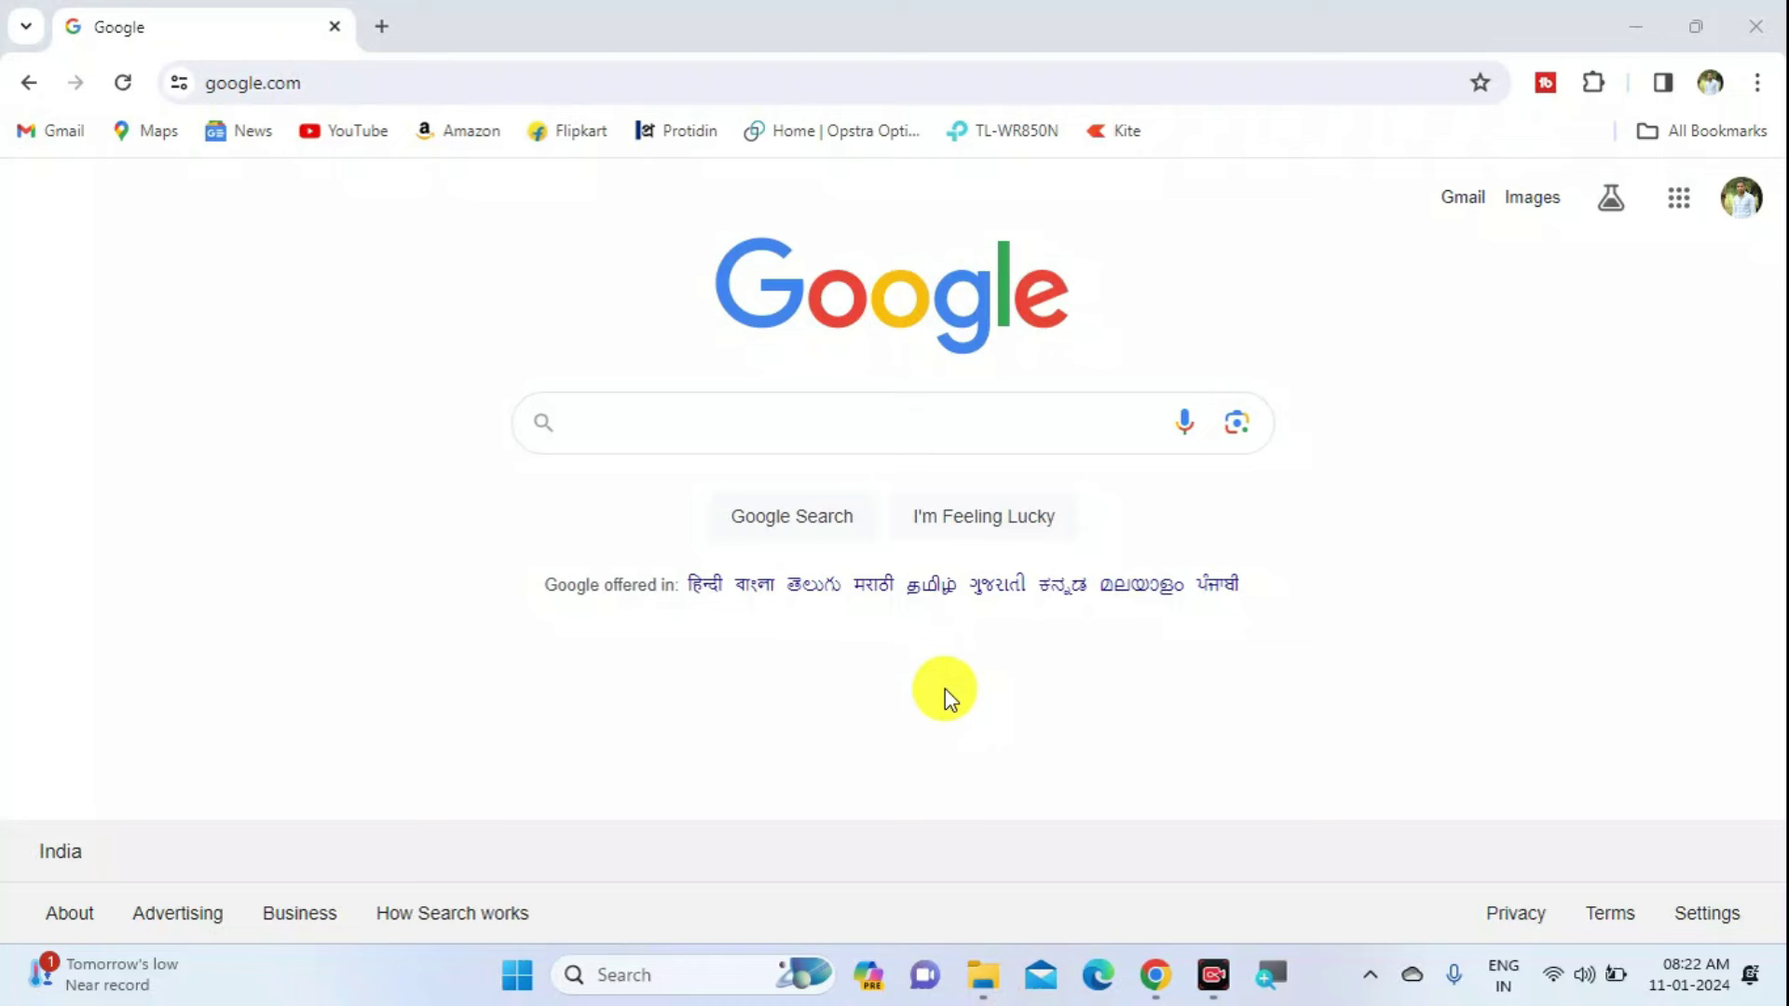
- Search Google for "nvsp" and open the official NVSP result to reach the Voters' Service Portal
{"action": "left_click", "coordinate": [869, 428]}
{"action": "type", "text": "n"}
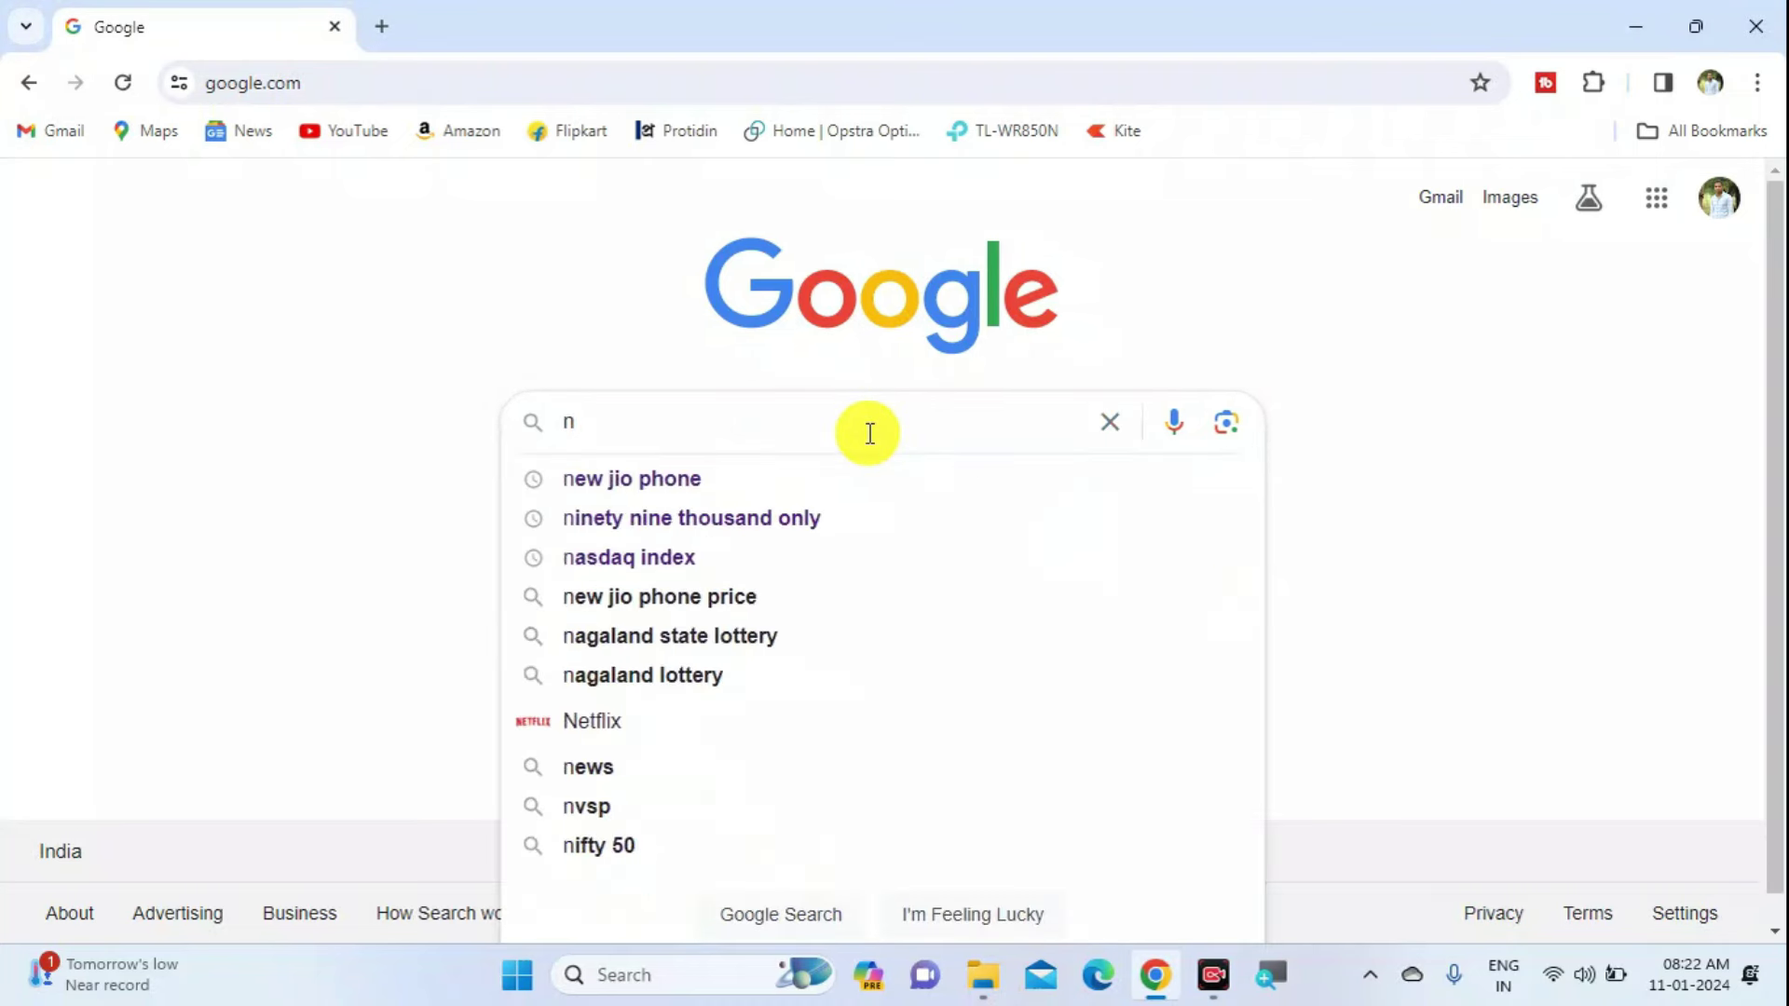
{"action": "type", "text": "vsp"}
{"action": "left_click", "coordinate": [785, 477]}
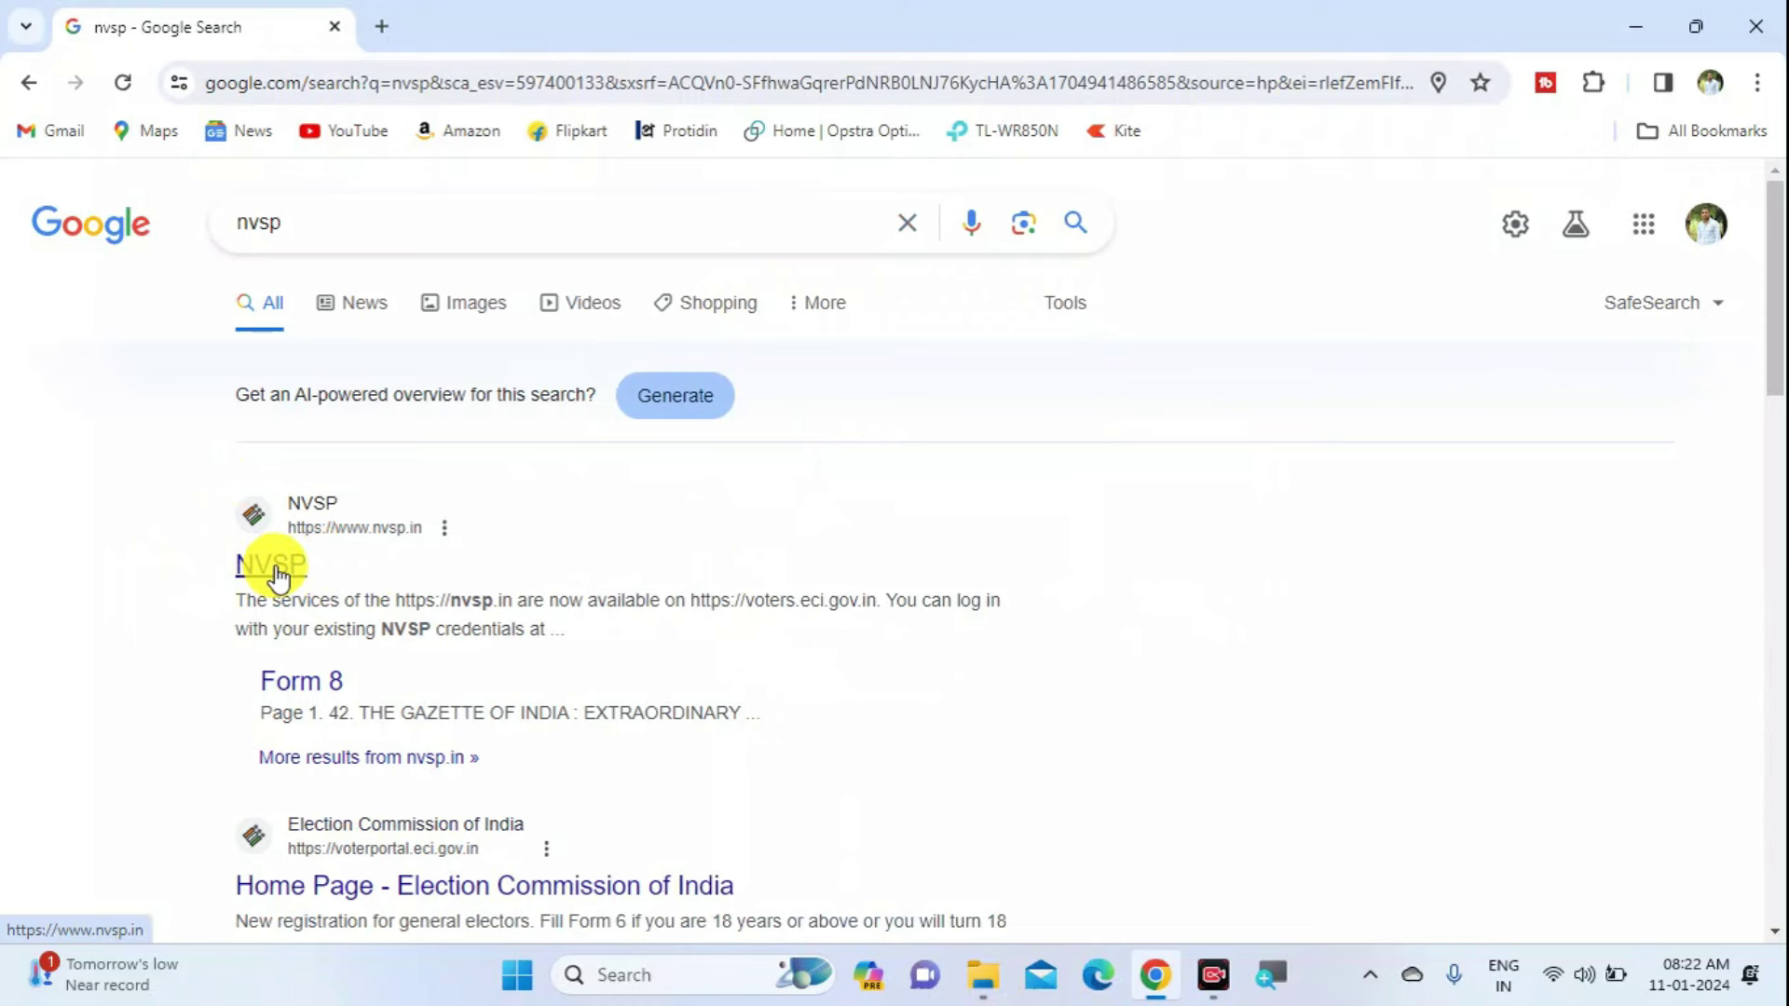
{"action": "left_click", "coordinate": [270, 564]}
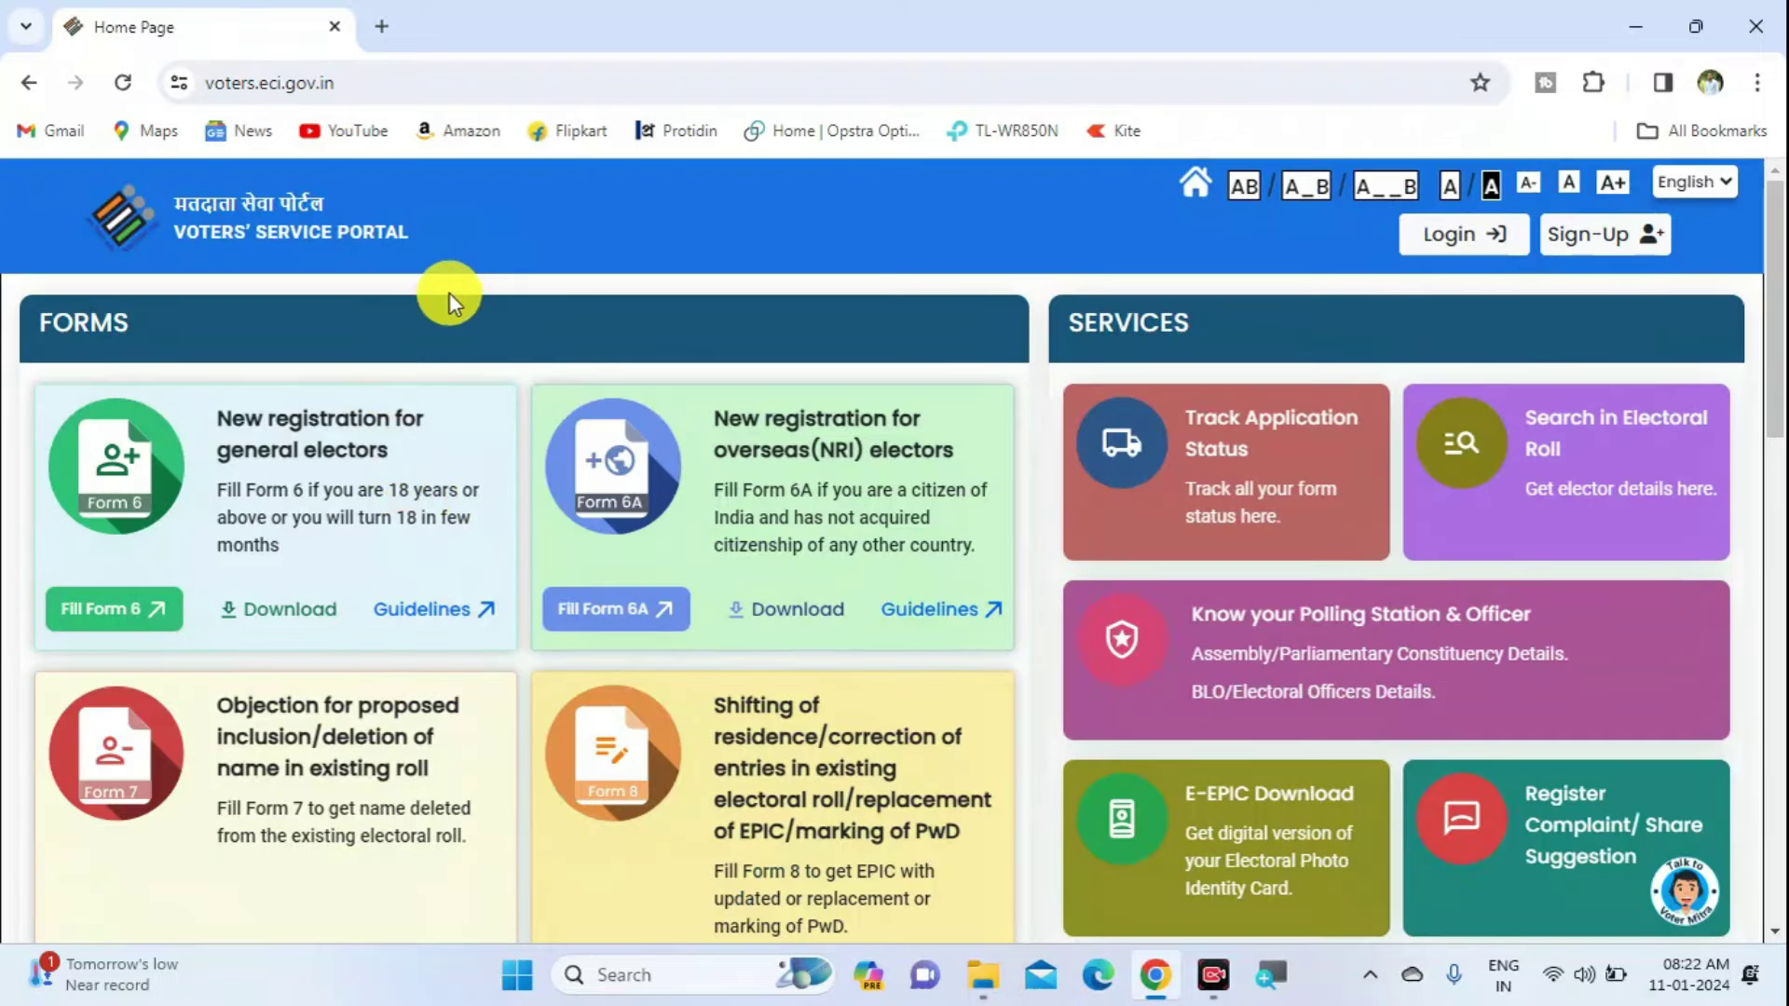
{"action": "left_click", "coordinate": [230, 84]}
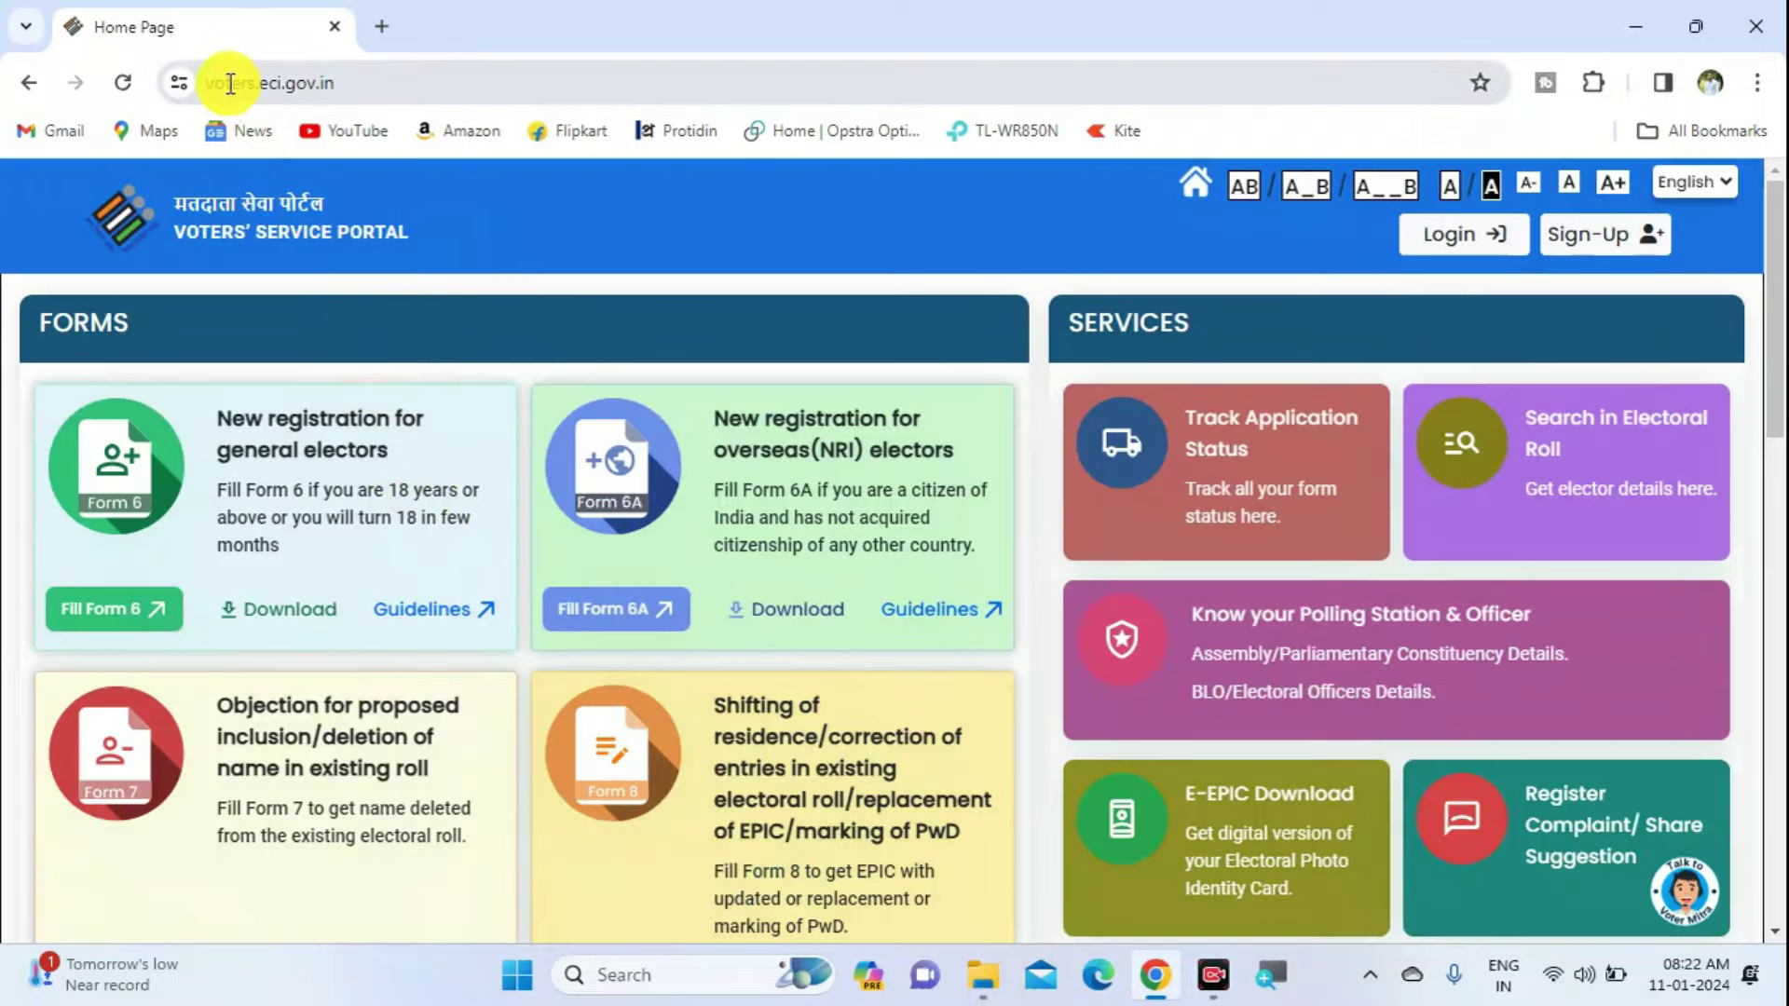
{"action": "left_click_drag", "start_coordinate": [368, 89], "coordinate": [215, 89]}
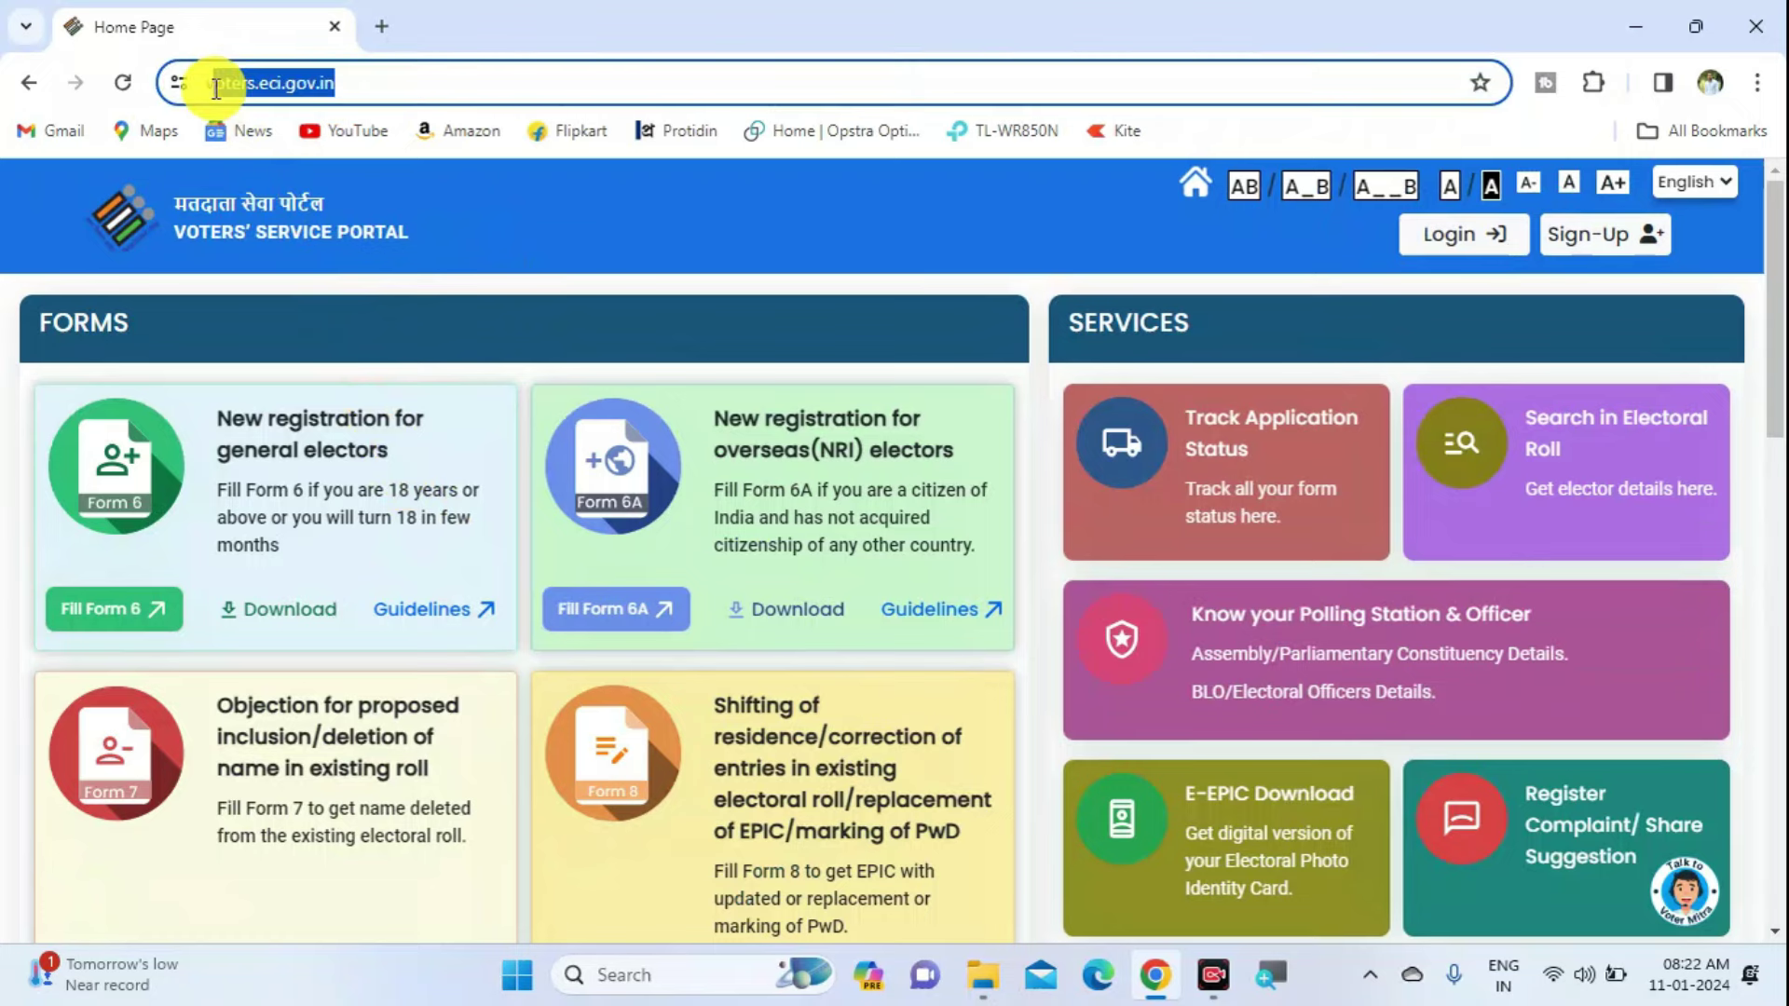
{"action": "left_click", "coordinate": [371, 82]}
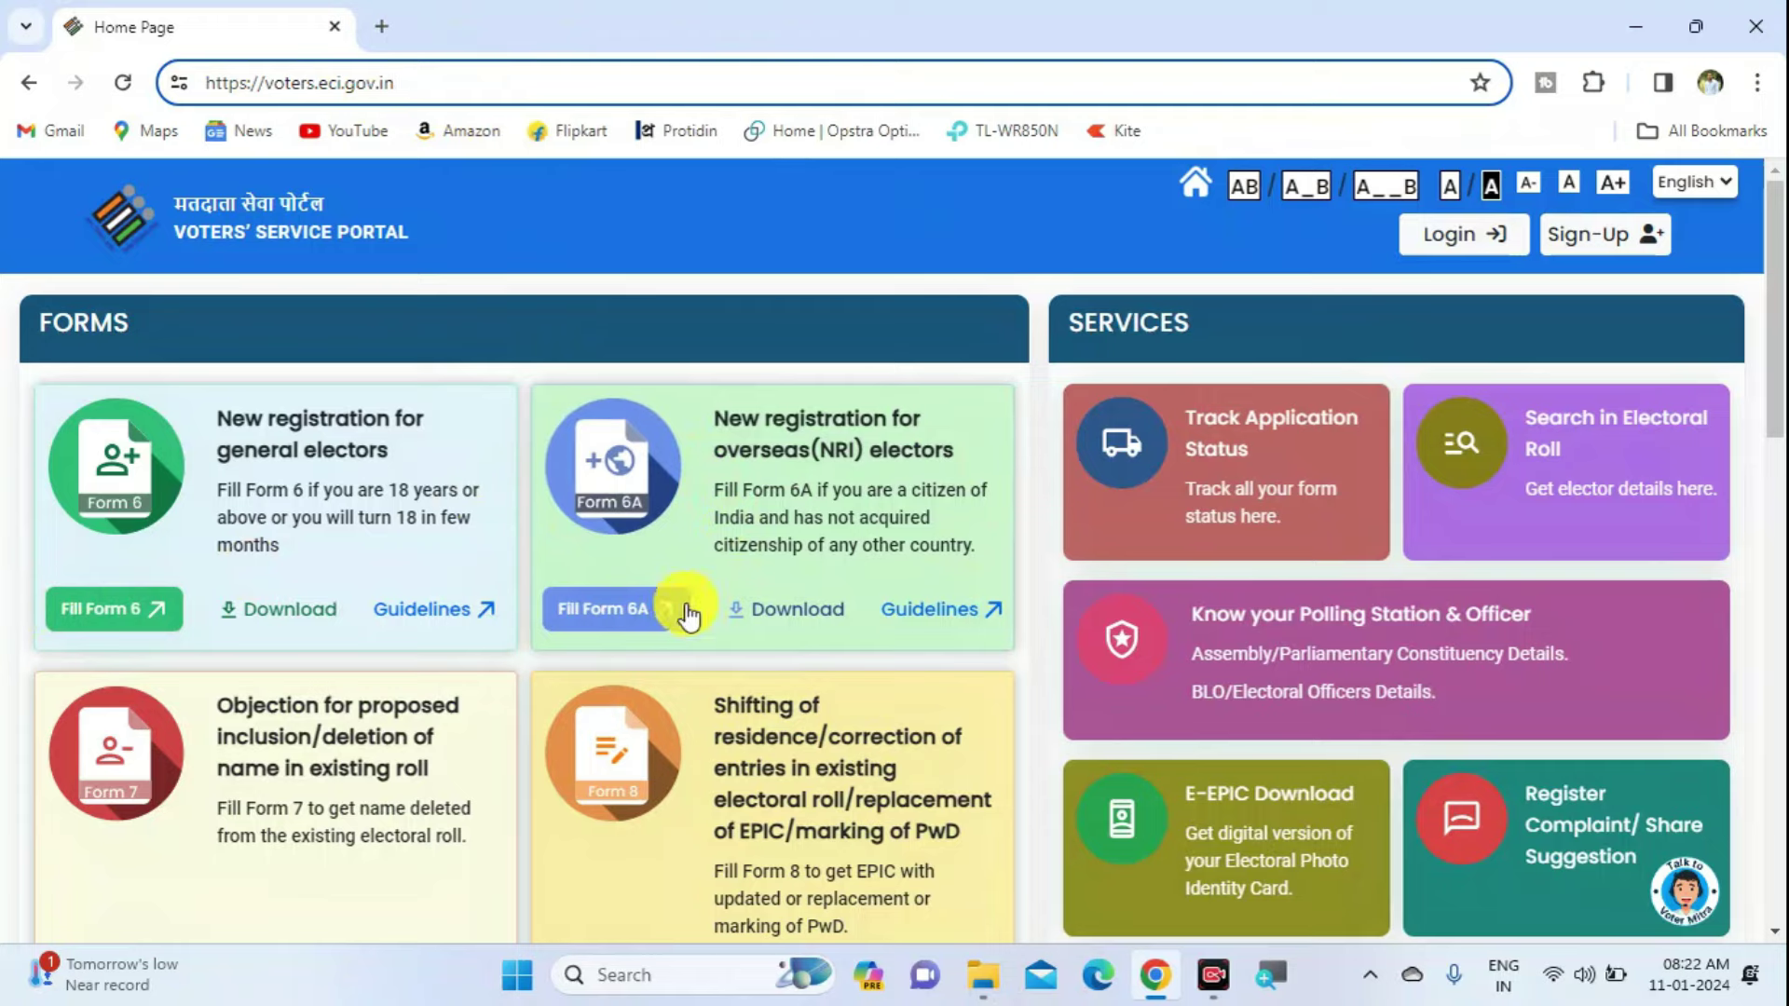
{"action": "scroll", "coordinate": [567, 627], "scroll_direction": "down", "scroll_amount": 3}
{"action": "scroll", "coordinate": [566, 628], "scroll_direction": "up", "scroll_amount": 2}
{"action": "scroll", "coordinate": [567, 627], "scroll_direction": "up", "scroll_amount": 1}
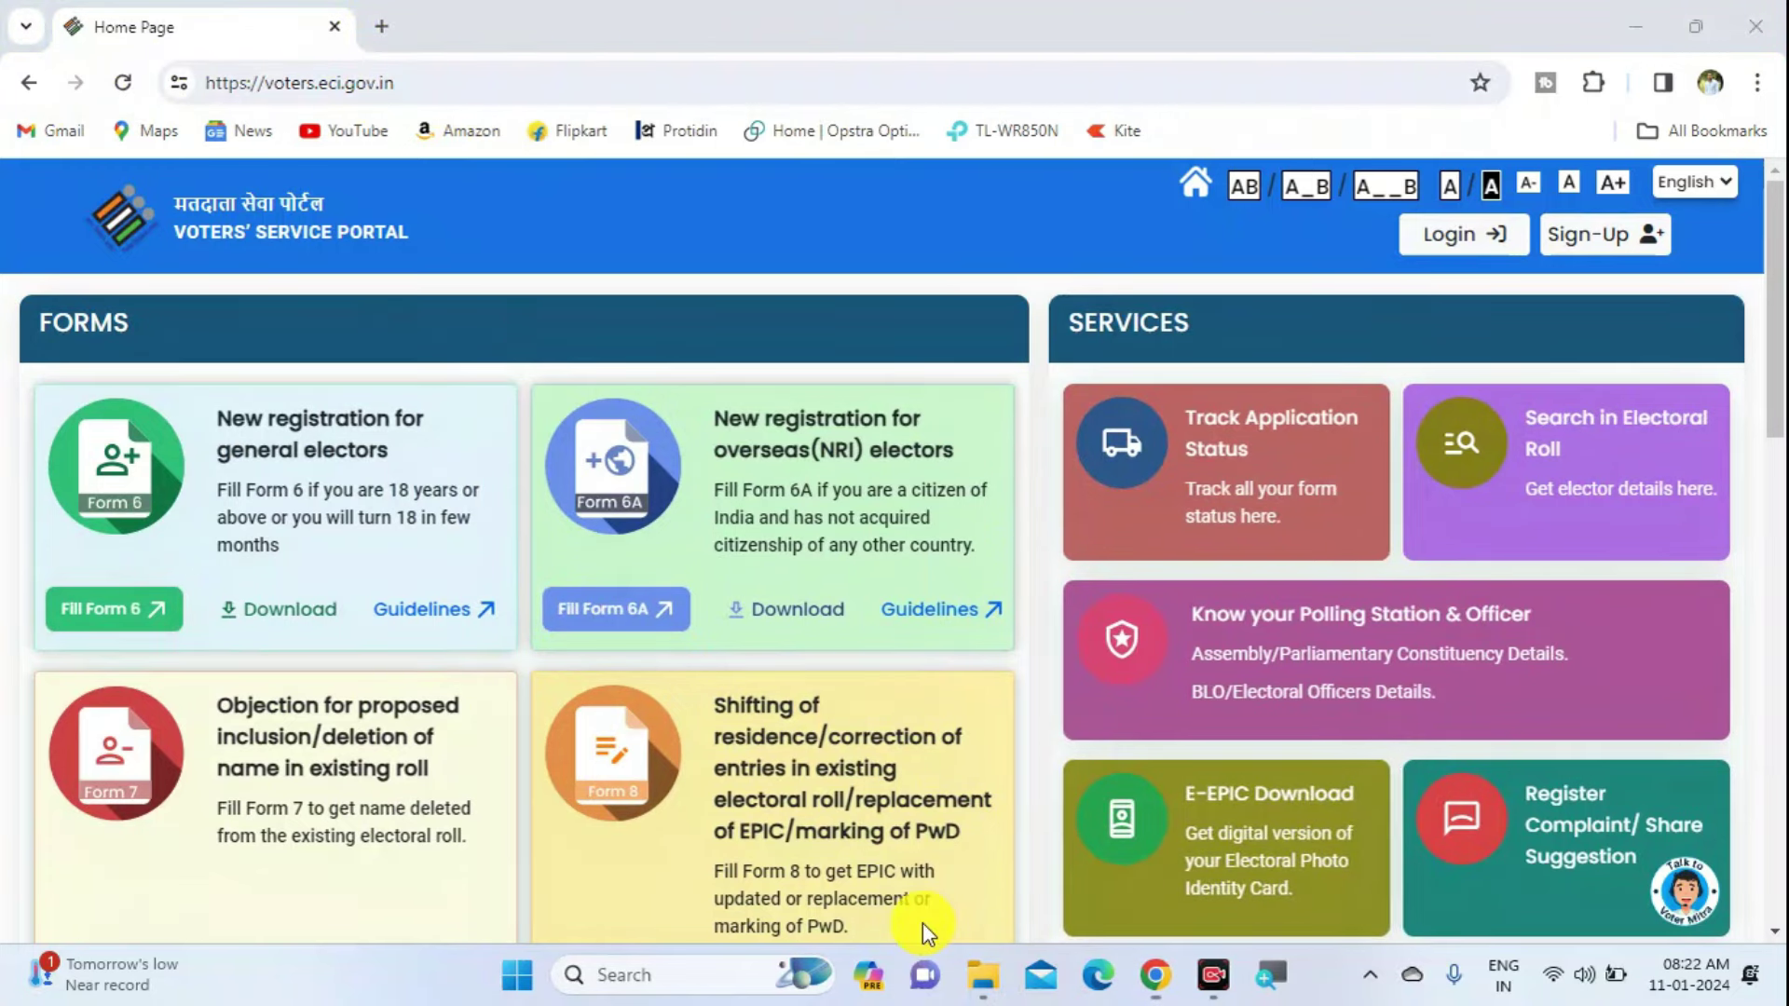
{"action": "left_click_drag", "start_coordinate": [1386, 214], "coordinate": [1529, 268]}
{"action": "mouse_move", "coordinate": [1538, 203]}
{"action": "left_mouse_down"}
{"action": "mouse_move", "coordinate": [1578, 251]}
{"action": "mouse_move", "coordinate": [1670, 264]}
{"action": "left_mouse_up"}
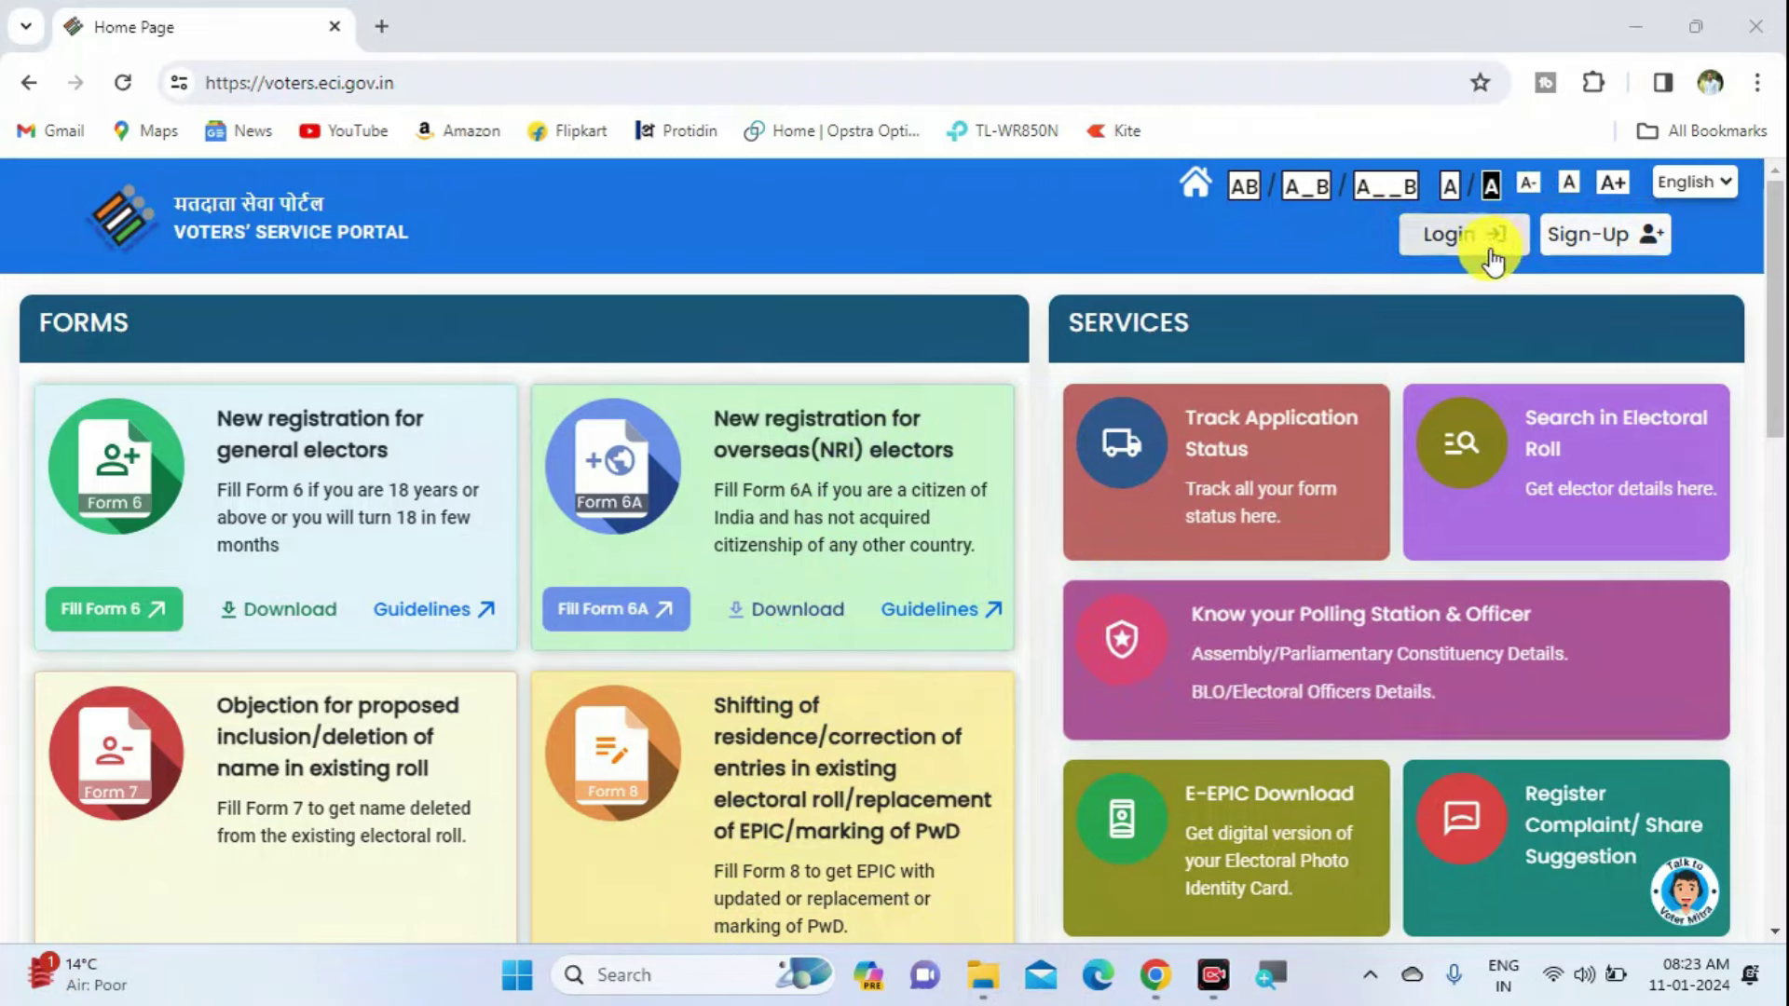
- Open the Voters' Service Portal sign-up form for an Indian resident elector
{"action": "left_click", "coordinate": [1578, 247]}
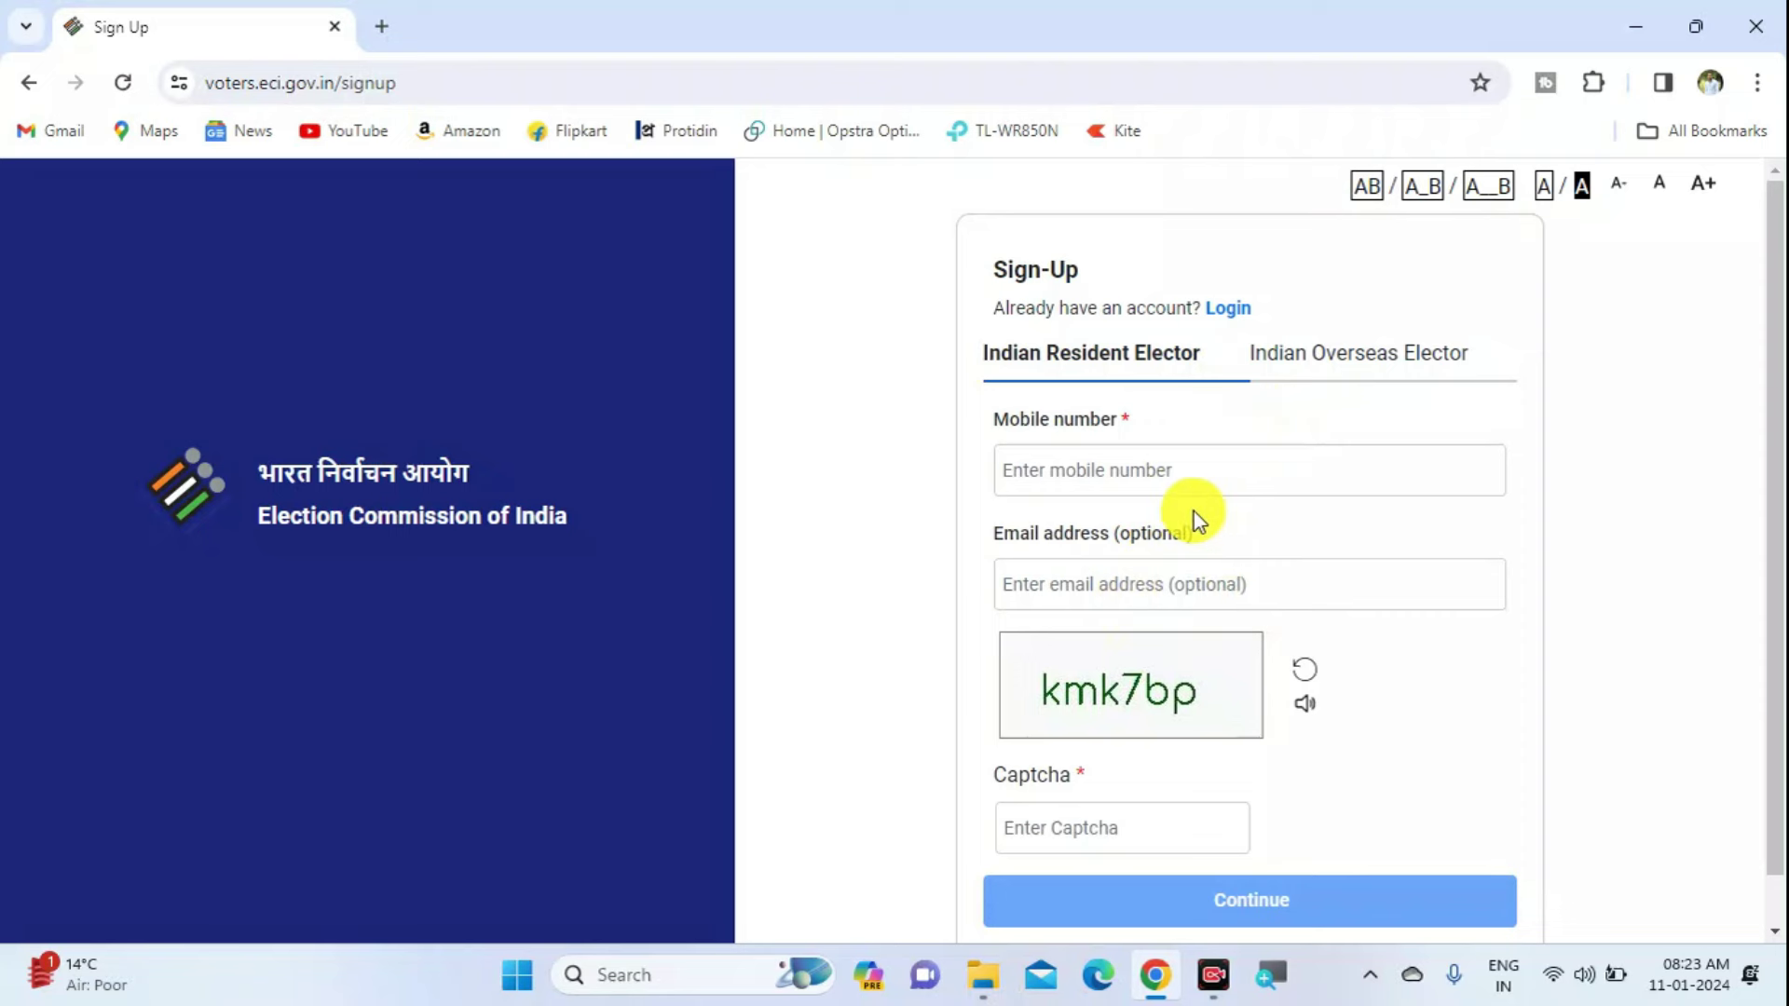
{"action": "scroll", "coordinate": [1189, 511], "scroll_direction": "down", "scroll_amount": 1}
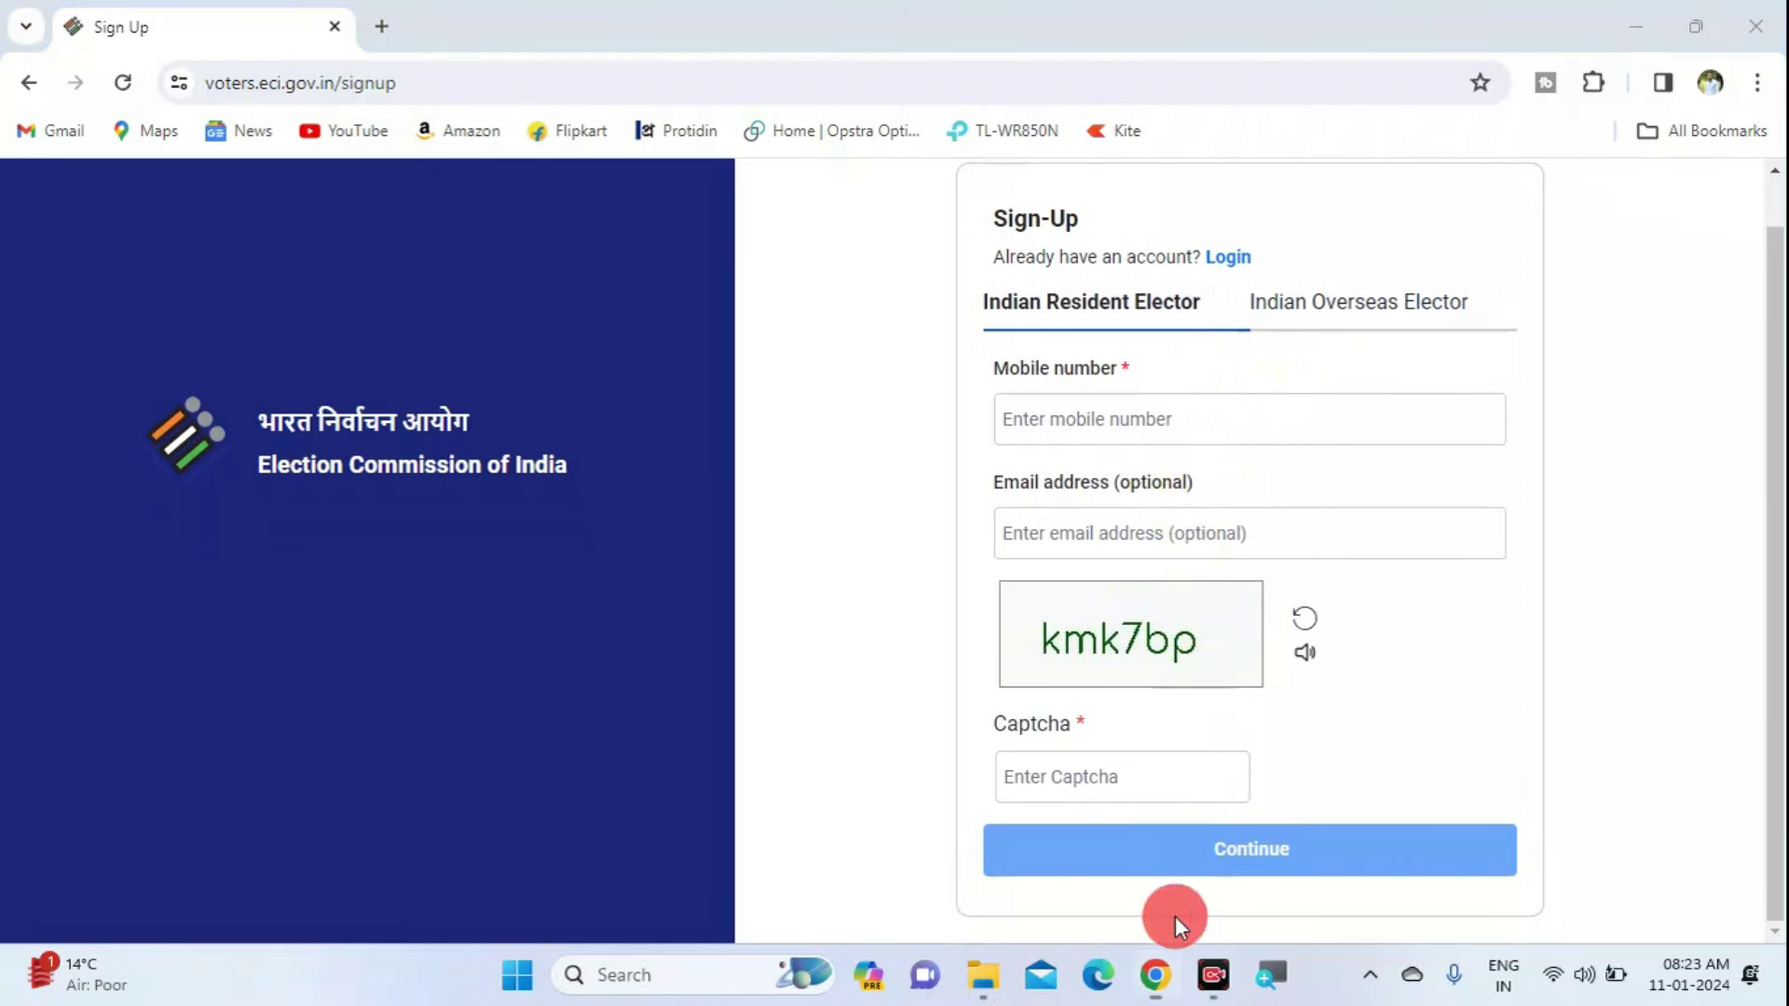
{"action": "left_click", "coordinate": [1032, 435]}
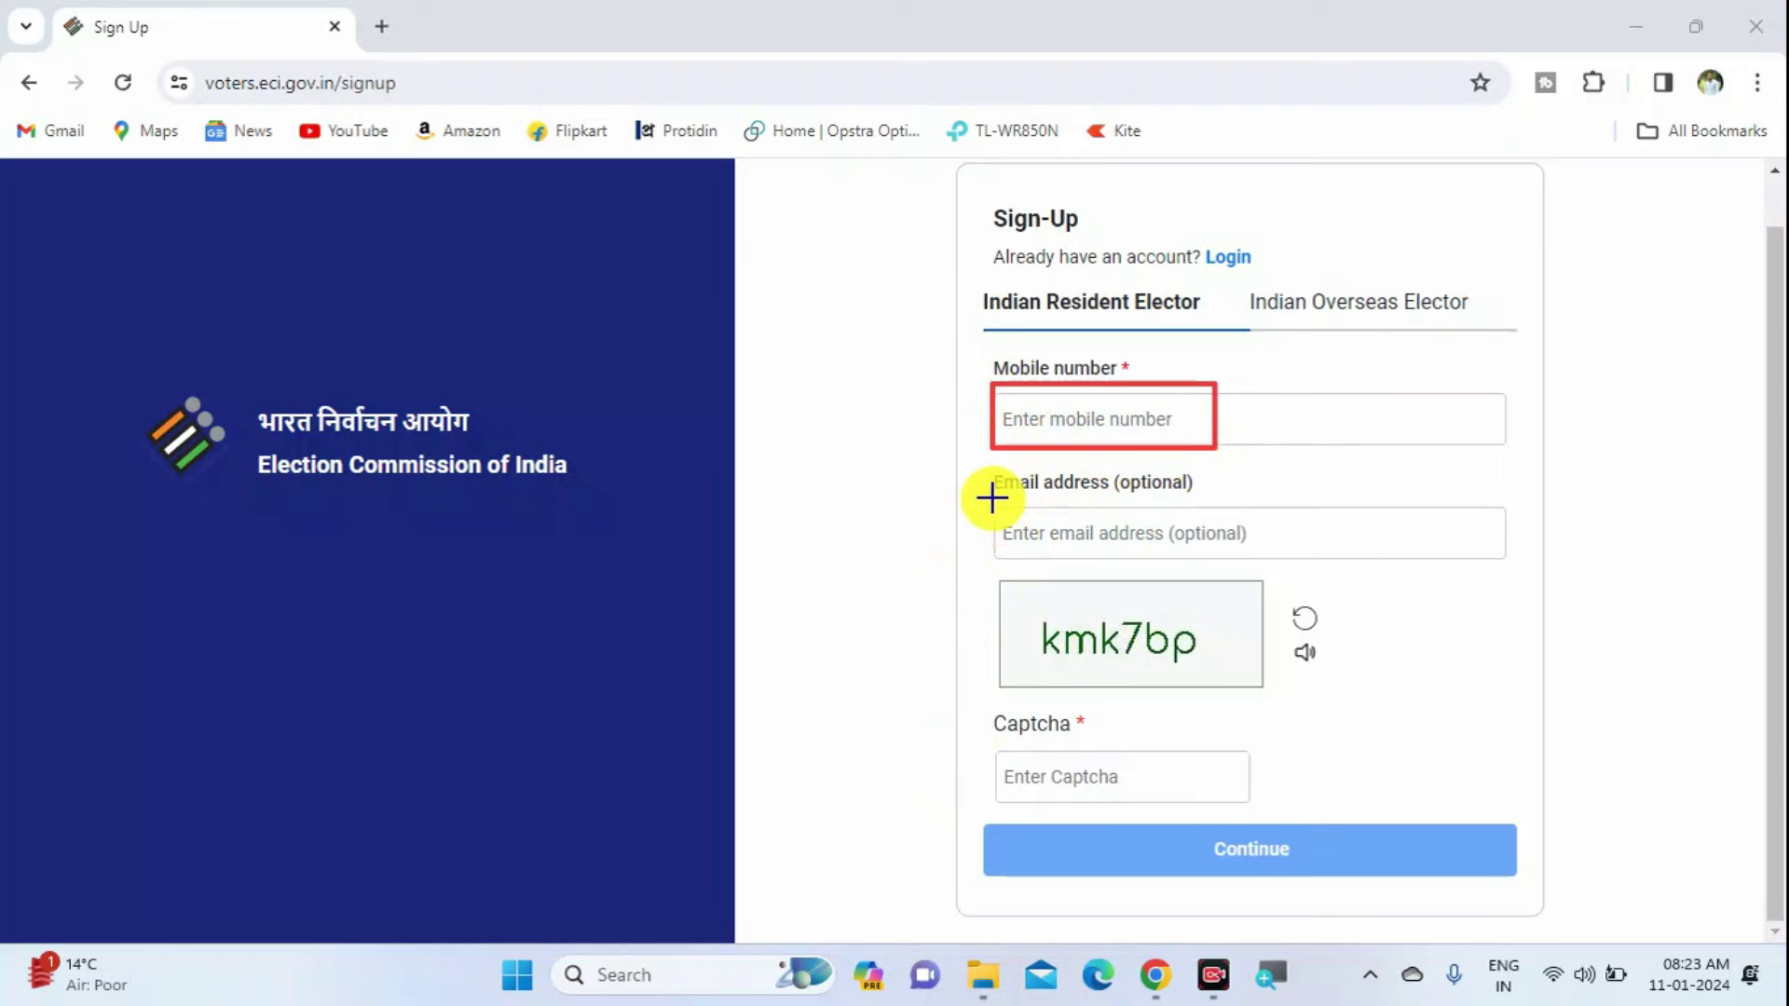
{"action": "left_click_drag", "start_coordinate": [1007, 536], "coordinate": [1254, 551]}
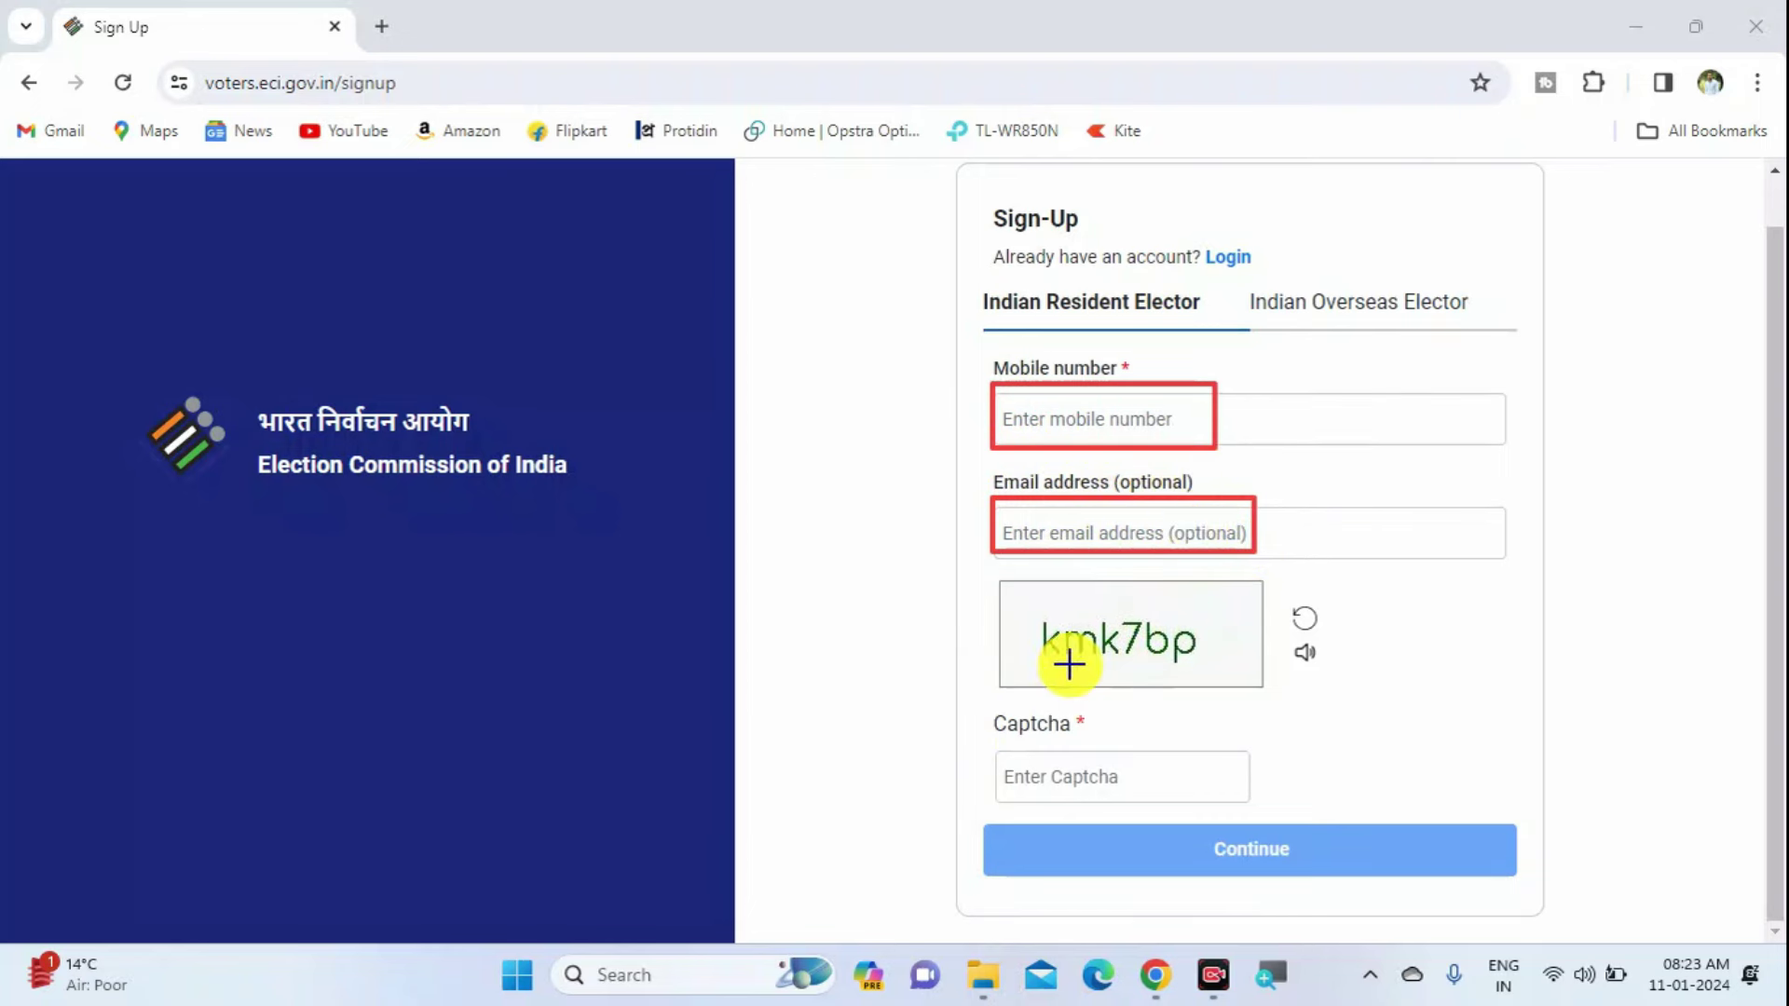
{"action": "mouse_move", "coordinate": [1001, 750]}
{"action": "left_mouse_down"}
{"action": "mouse_move", "coordinate": [1151, 805]}
{"action": "mouse_move", "coordinate": [1260, 876]}
{"action": "mouse_move", "coordinate": [1368, 891]}
{"action": "left_mouse_up"}
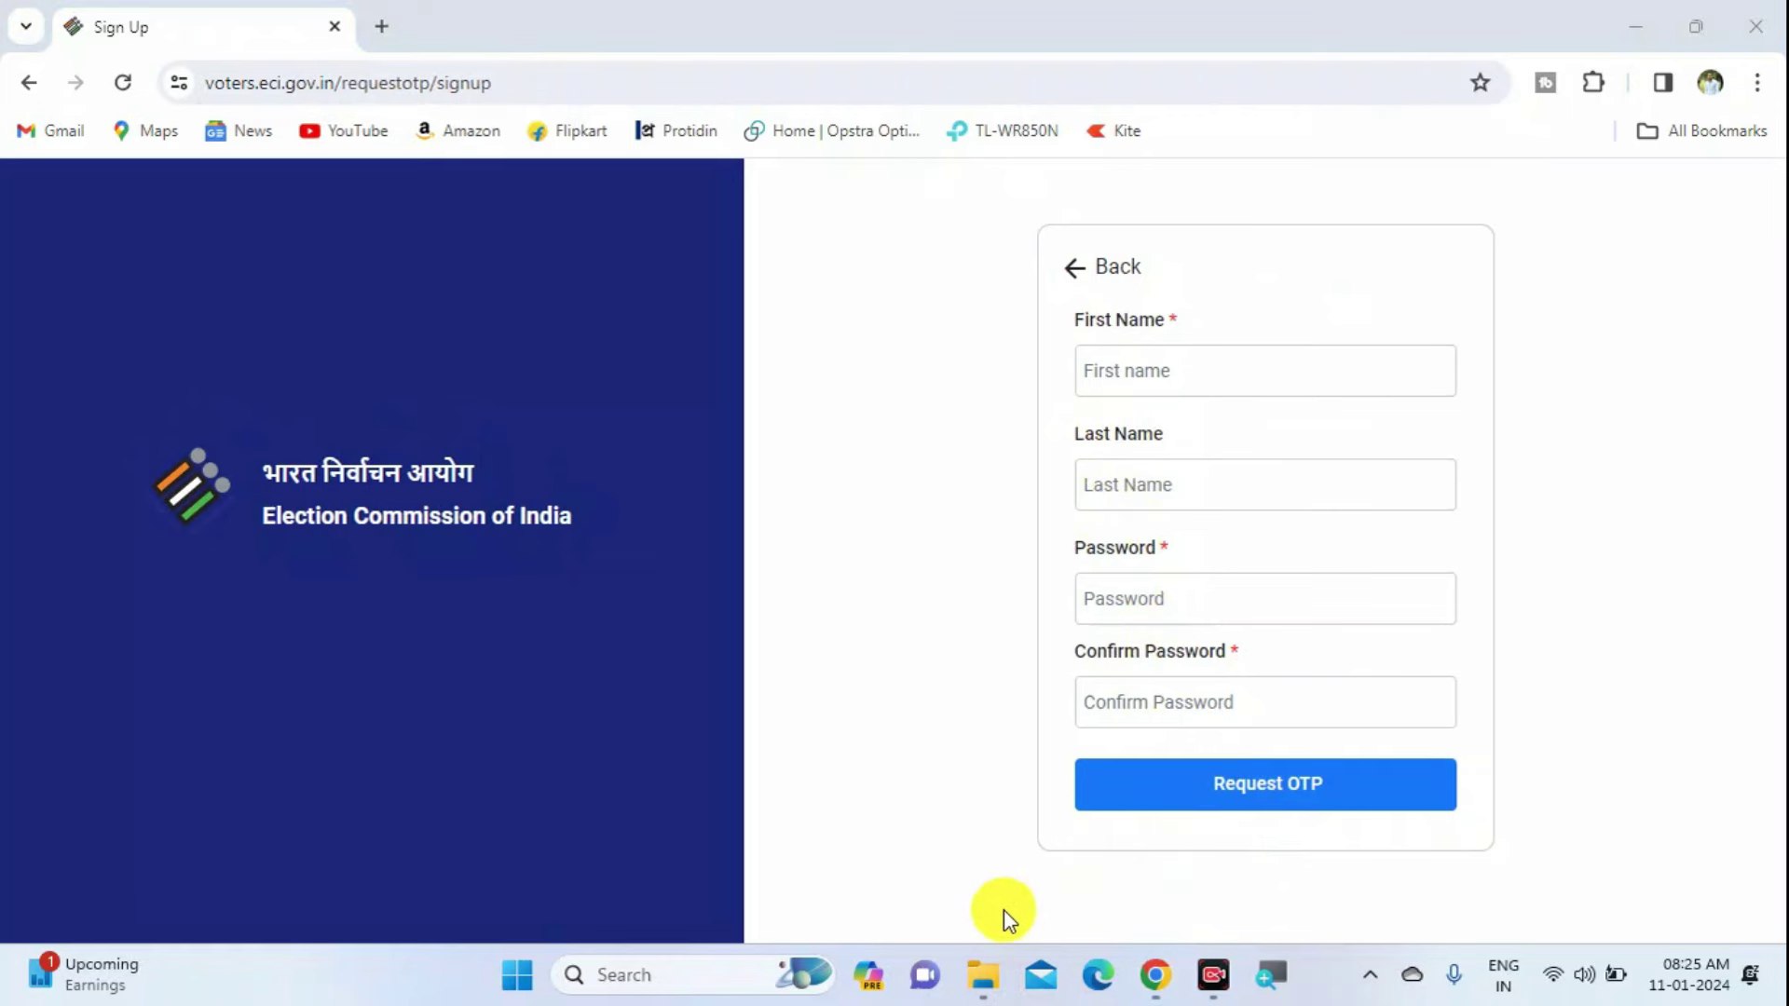
{"action": "mouse_move", "coordinate": [1071, 339]}
{"action": "left_mouse_down"}
{"action": "mouse_move", "coordinate": [1150, 395]}
{"action": "mouse_move", "coordinate": [1302, 404]}
{"action": "left_mouse_up"}
{"action": "left_click_drag", "start_coordinate": [1074, 459], "coordinate": [1240, 508]}
{"action": "mouse_move", "coordinate": [1079, 571]}
{"action": "left_mouse_down"}
{"action": "mouse_move", "coordinate": [1074, 600]}
{"action": "mouse_move", "coordinate": [1224, 624]}
{"action": "left_mouse_up"}
{"action": "left_click_drag", "start_coordinate": [1079, 673], "coordinate": [1238, 731]}
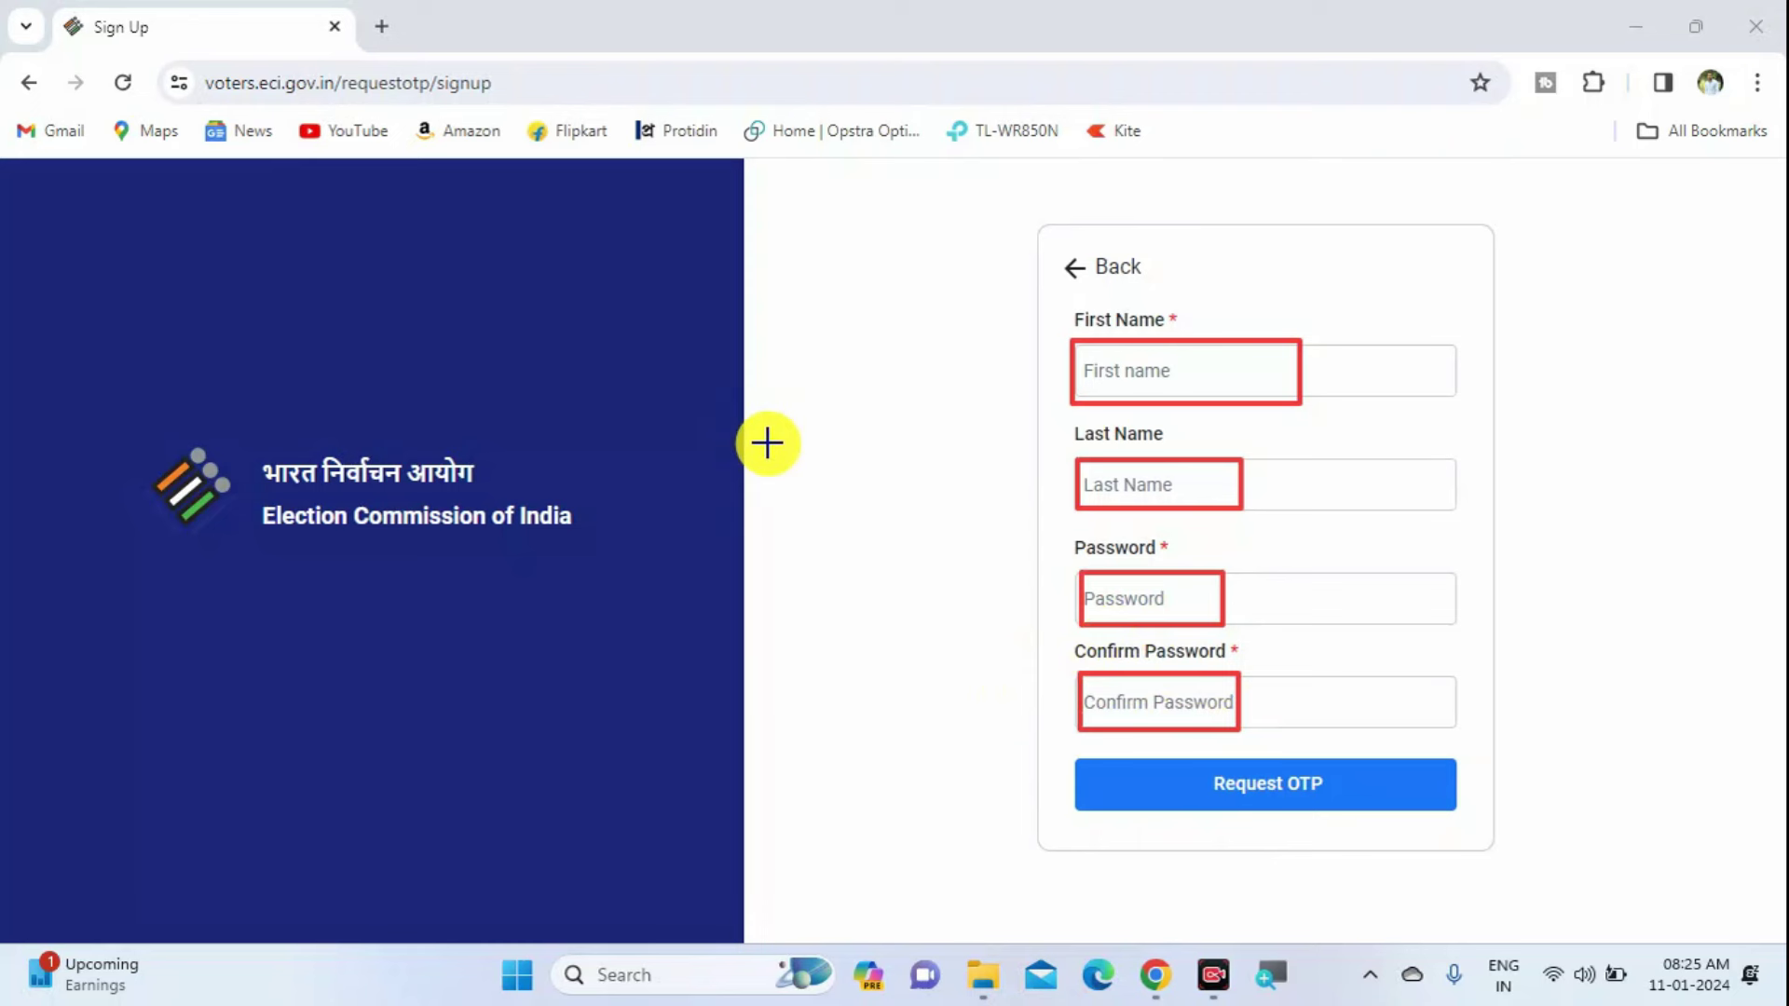
{"action": "left_click_drag", "start_coordinate": [767, 444], "coordinate": [826, 550]}
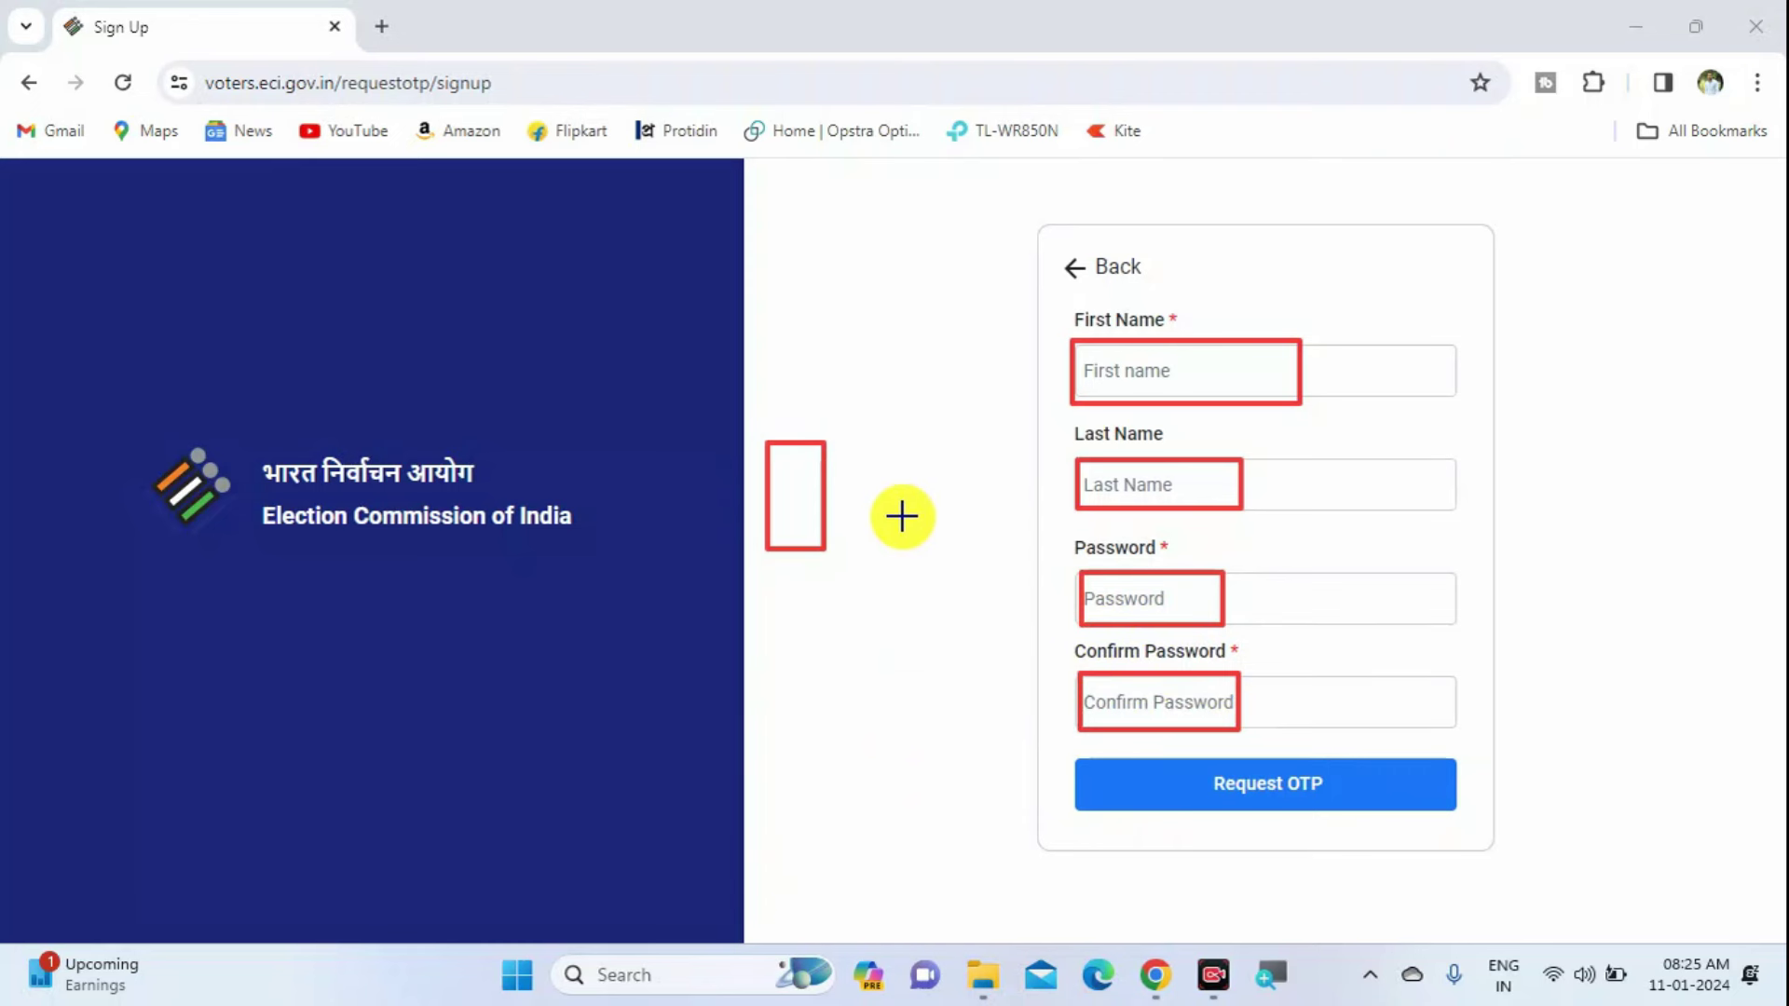
{"action": "mouse_move", "coordinate": [772, 391]}
{"action": "left_mouse_down"}
{"action": "mouse_move", "coordinate": [828, 397]}
{"action": "mouse_move", "coordinate": [825, 347]}
{"action": "left_mouse_up"}
{"action": "mouse_move", "coordinate": [841, 242]}
{"action": "left_mouse_down"}
{"action": "mouse_move", "coordinate": [838, 288]}
{"action": "mouse_move", "coordinate": [877, 368]}
{"action": "mouse_move", "coordinate": [839, 377]}
{"action": "mouse_move", "coordinate": [919, 372]}
{"action": "left_mouse_up"}
{"action": "mouse_move", "coordinate": [987, 308]}
{"action": "left_mouse_down"}
{"action": "mouse_move", "coordinate": [1022, 339]}
{"action": "mouse_move", "coordinate": [987, 383]}
{"action": "mouse_move", "coordinate": [1034, 378]}
{"action": "left_mouse_up"}
{"action": "left_click_drag", "start_coordinate": [1062, 274], "coordinate": [1073, 378]}
{"action": "mouse_move", "coordinate": [1095, 294]}
{"action": "left_mouse_down"}
{"action": "mouse_move", "coordinate": [1111, 259]}
{"action": "mouse_move", "coordinate": [1206, 320]}
{"action": "mouse_move", "coordinate": [1242, 288]}
{"action": "mouse_move", "coordinate": [1212, 331]}
{"action": "left_mouse_up"}
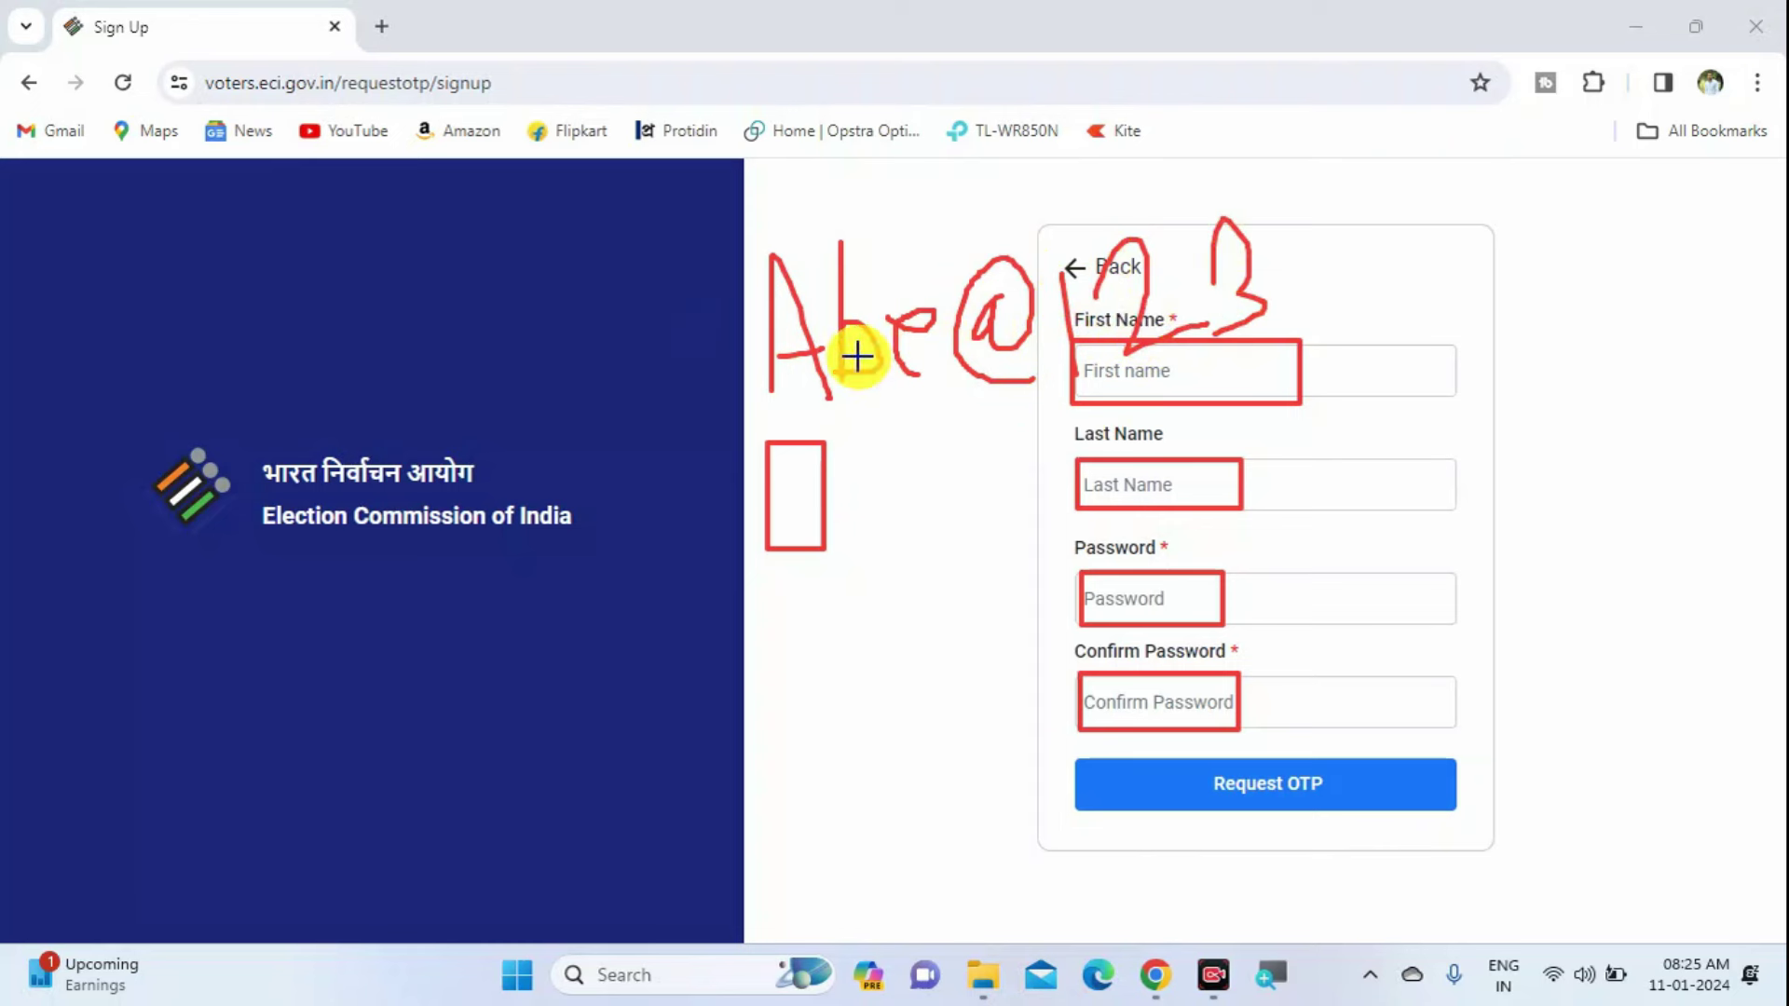
{"action": "mouse_move", "coordinate": [731, 251]}
{"action": "left_mouse_down"}
{"action": "mouse_move", "coordinate": [816, 199]}
{"action": "mouse_move", "coordinate": [946, 184]}
{"action": "left_mouse_up"}
{"action": "left_click_drag", "start_coordinate": [972, 249], "coordinate": [1030, 192]}
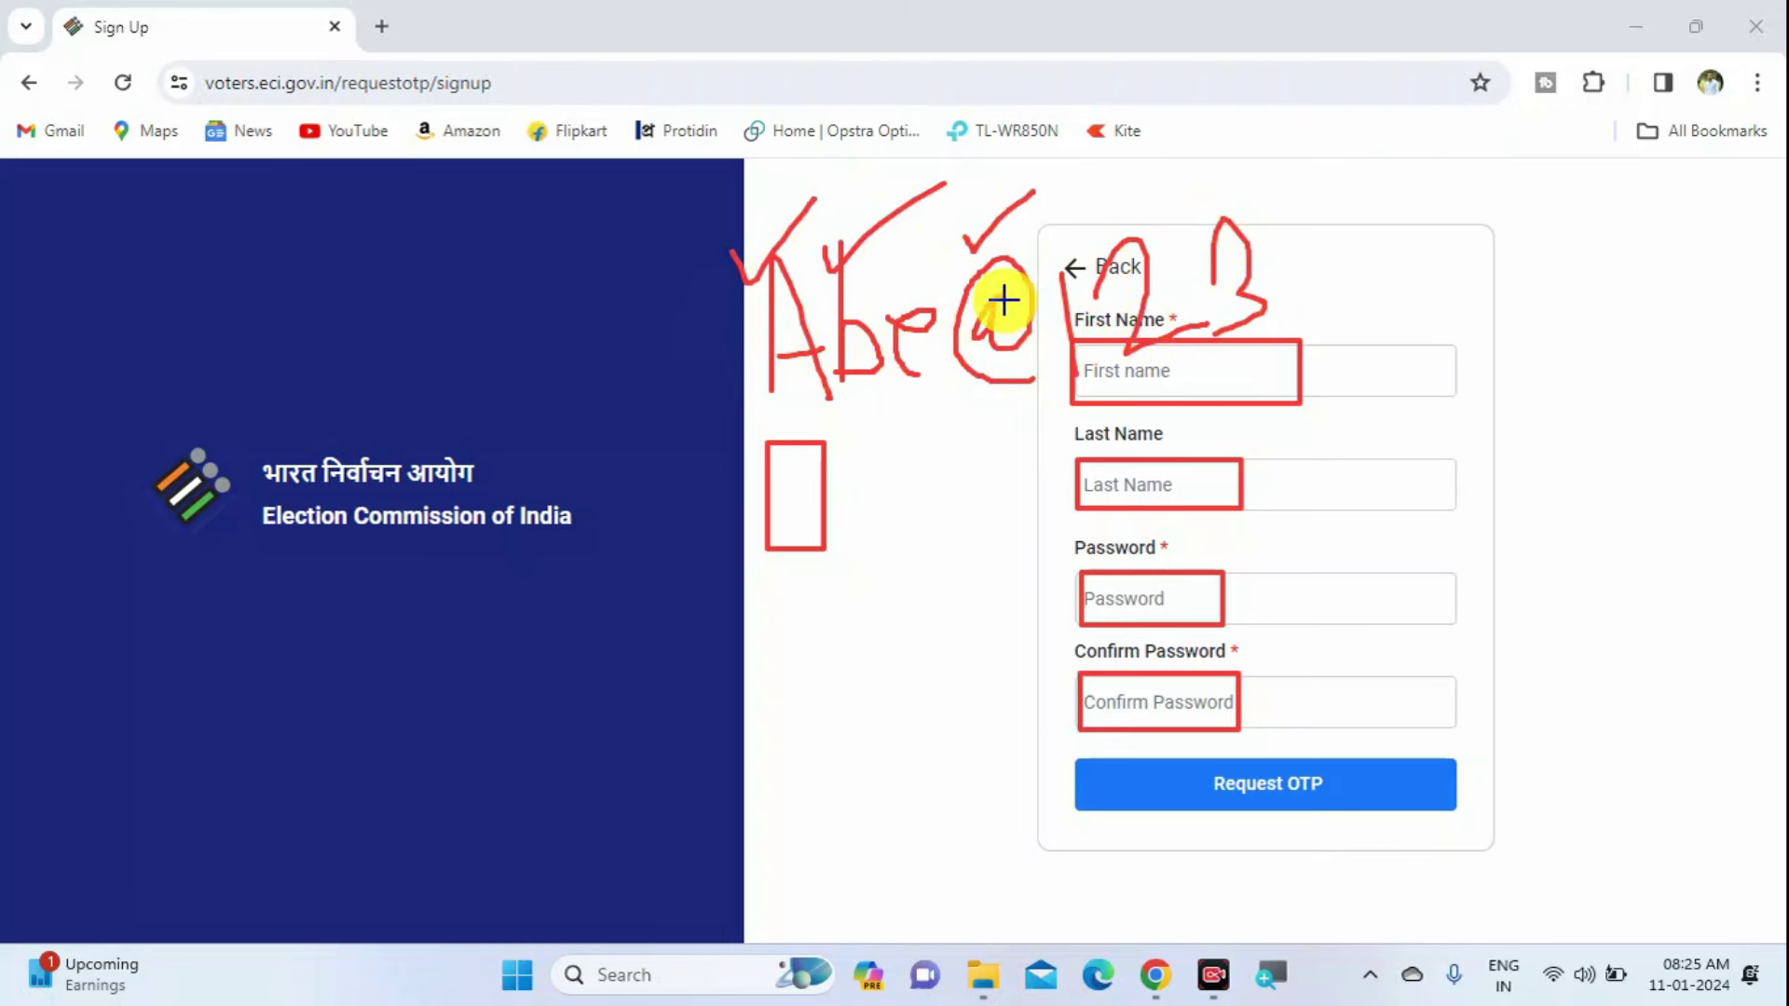
{"action": "left_click_drag", "start_coordinate": [1071, 263], "coordinate": [1272, 203]}
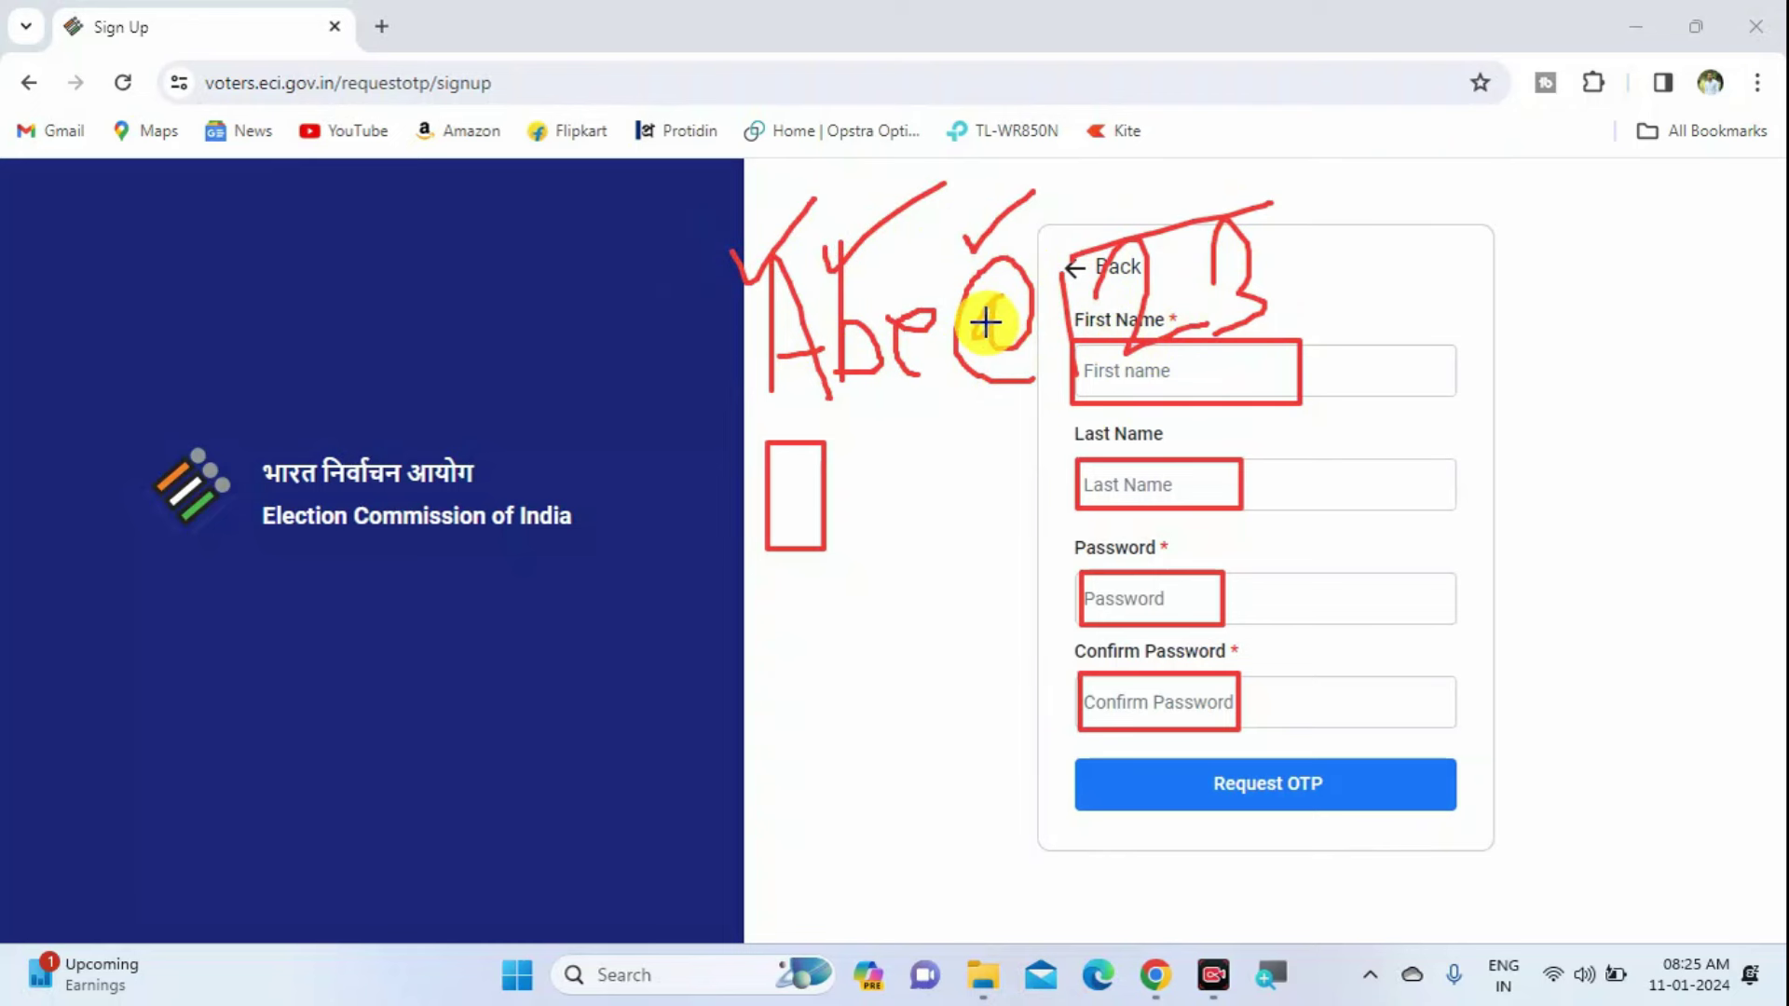
{"action": "key", "text": "Escape"}
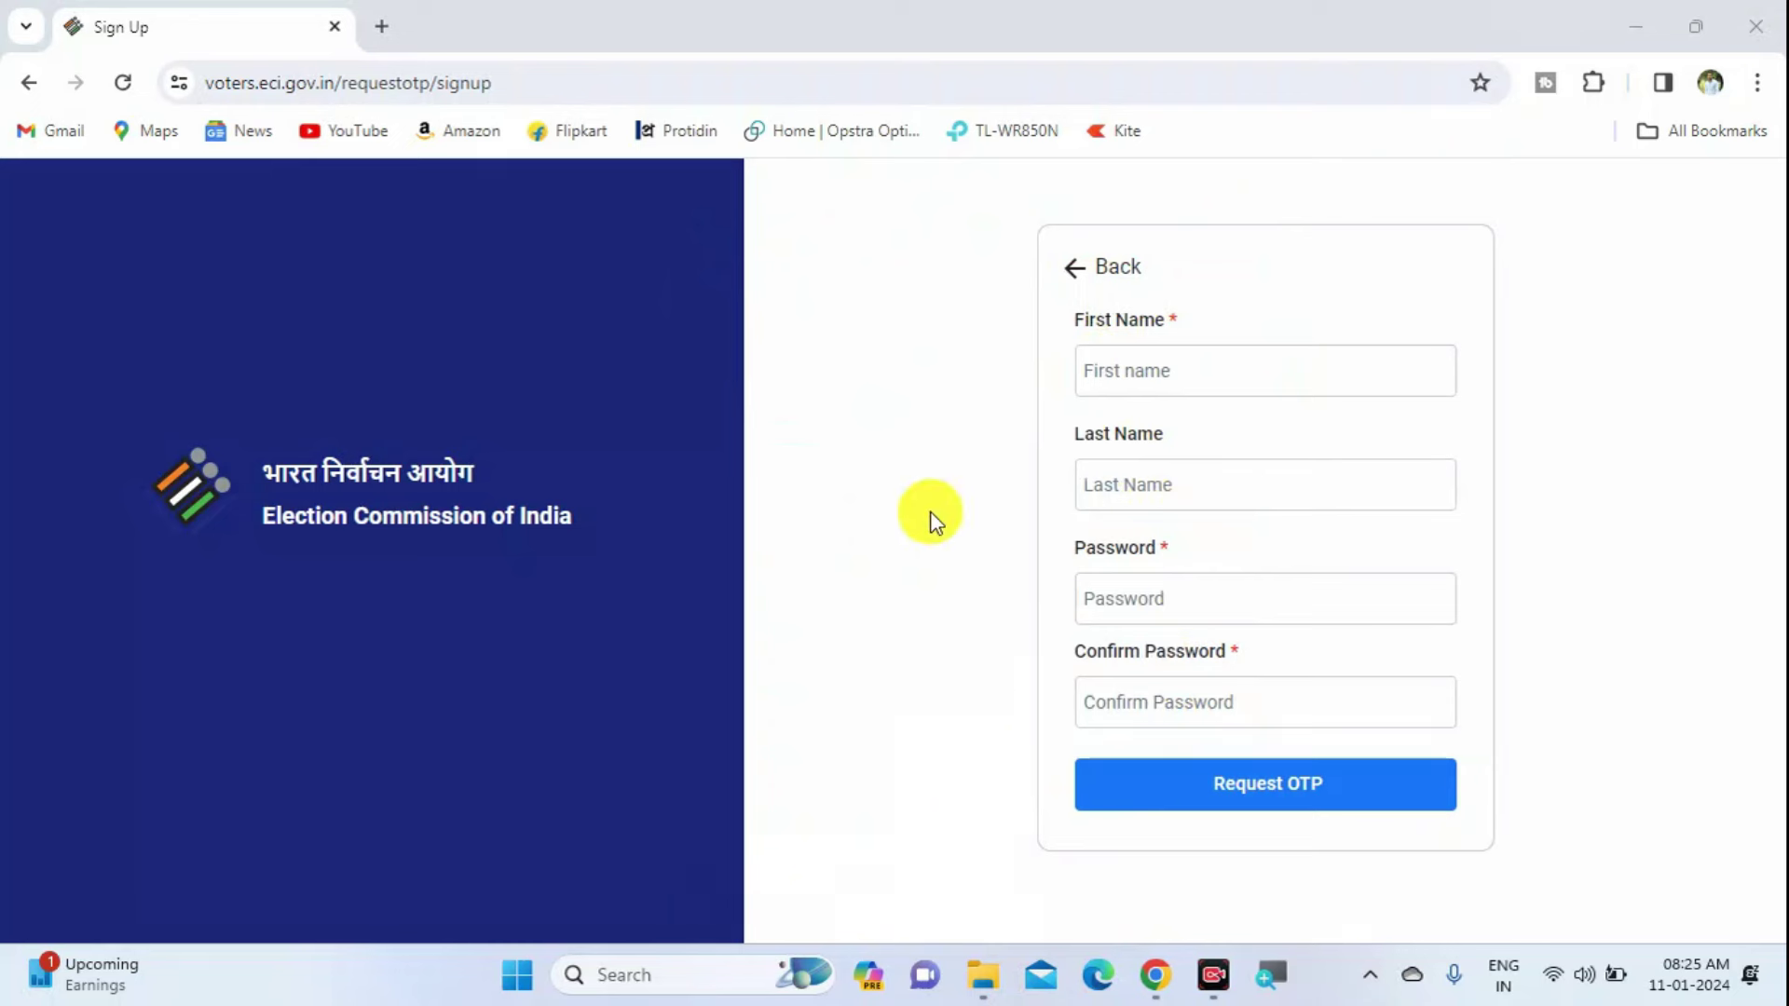
- Go back from the account details form and switch to the login page for an existing account
{"action": "left_click", "coordinate": [1076, 276]}
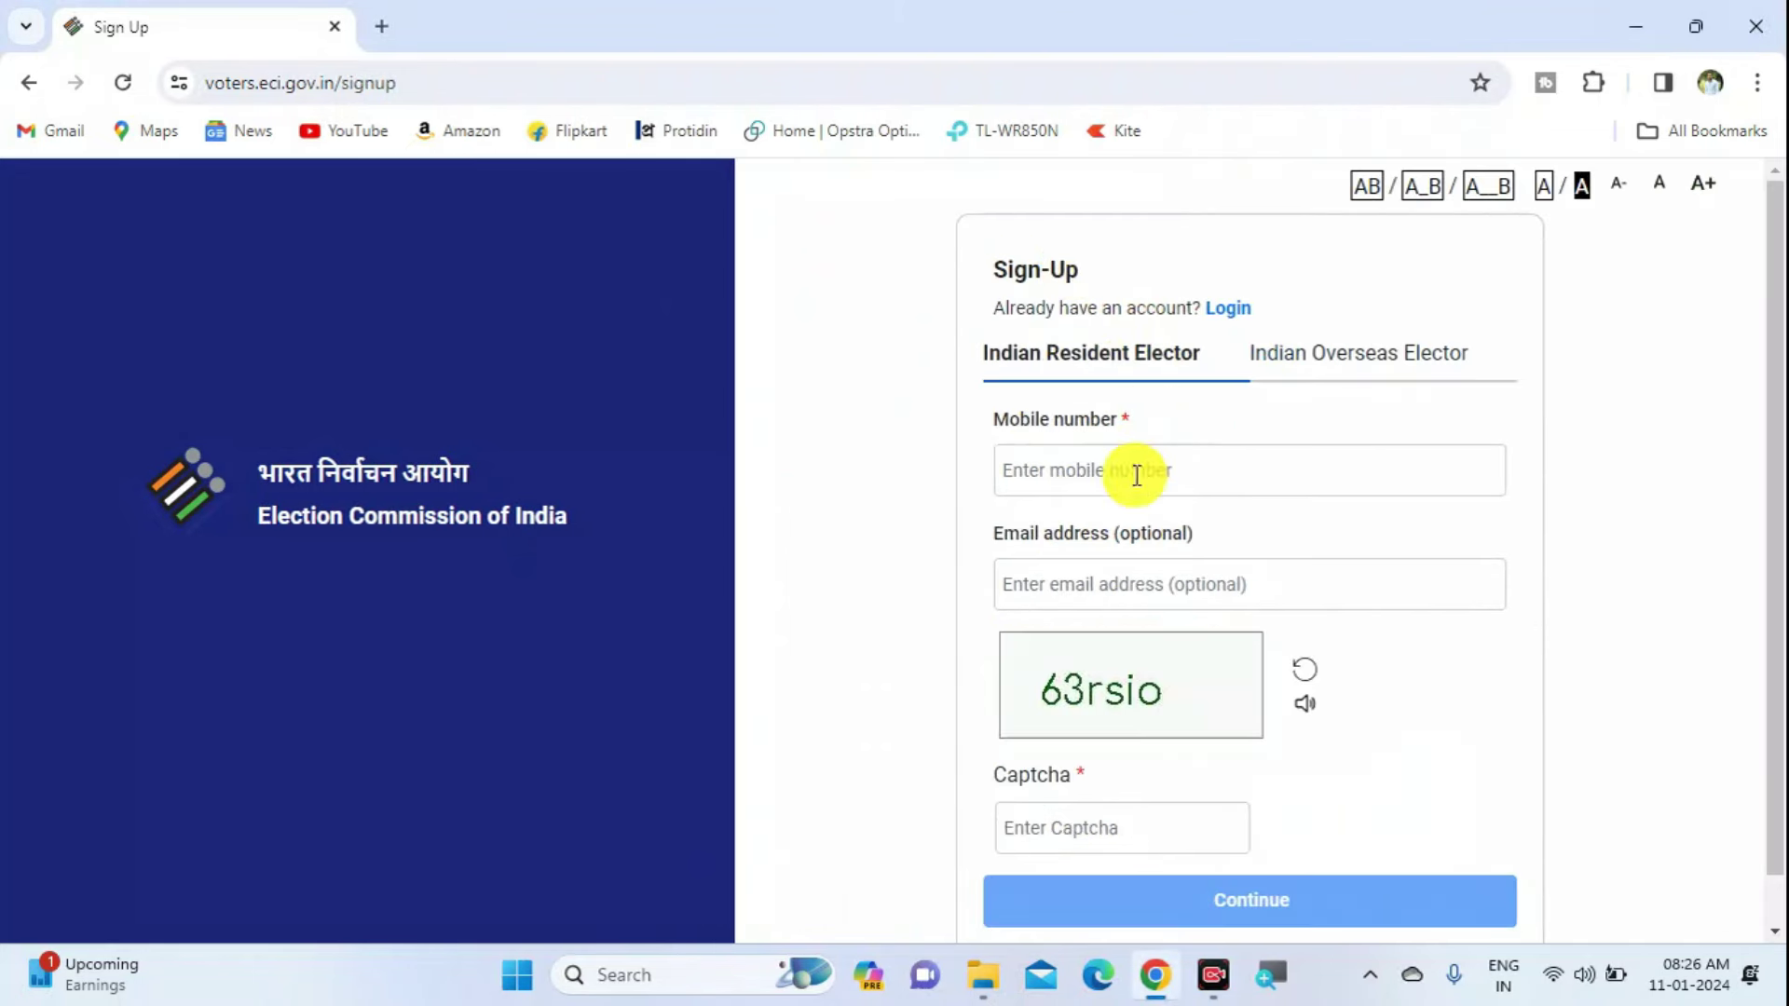
{"action": "left_click", "coordinate": [1217, 314]}
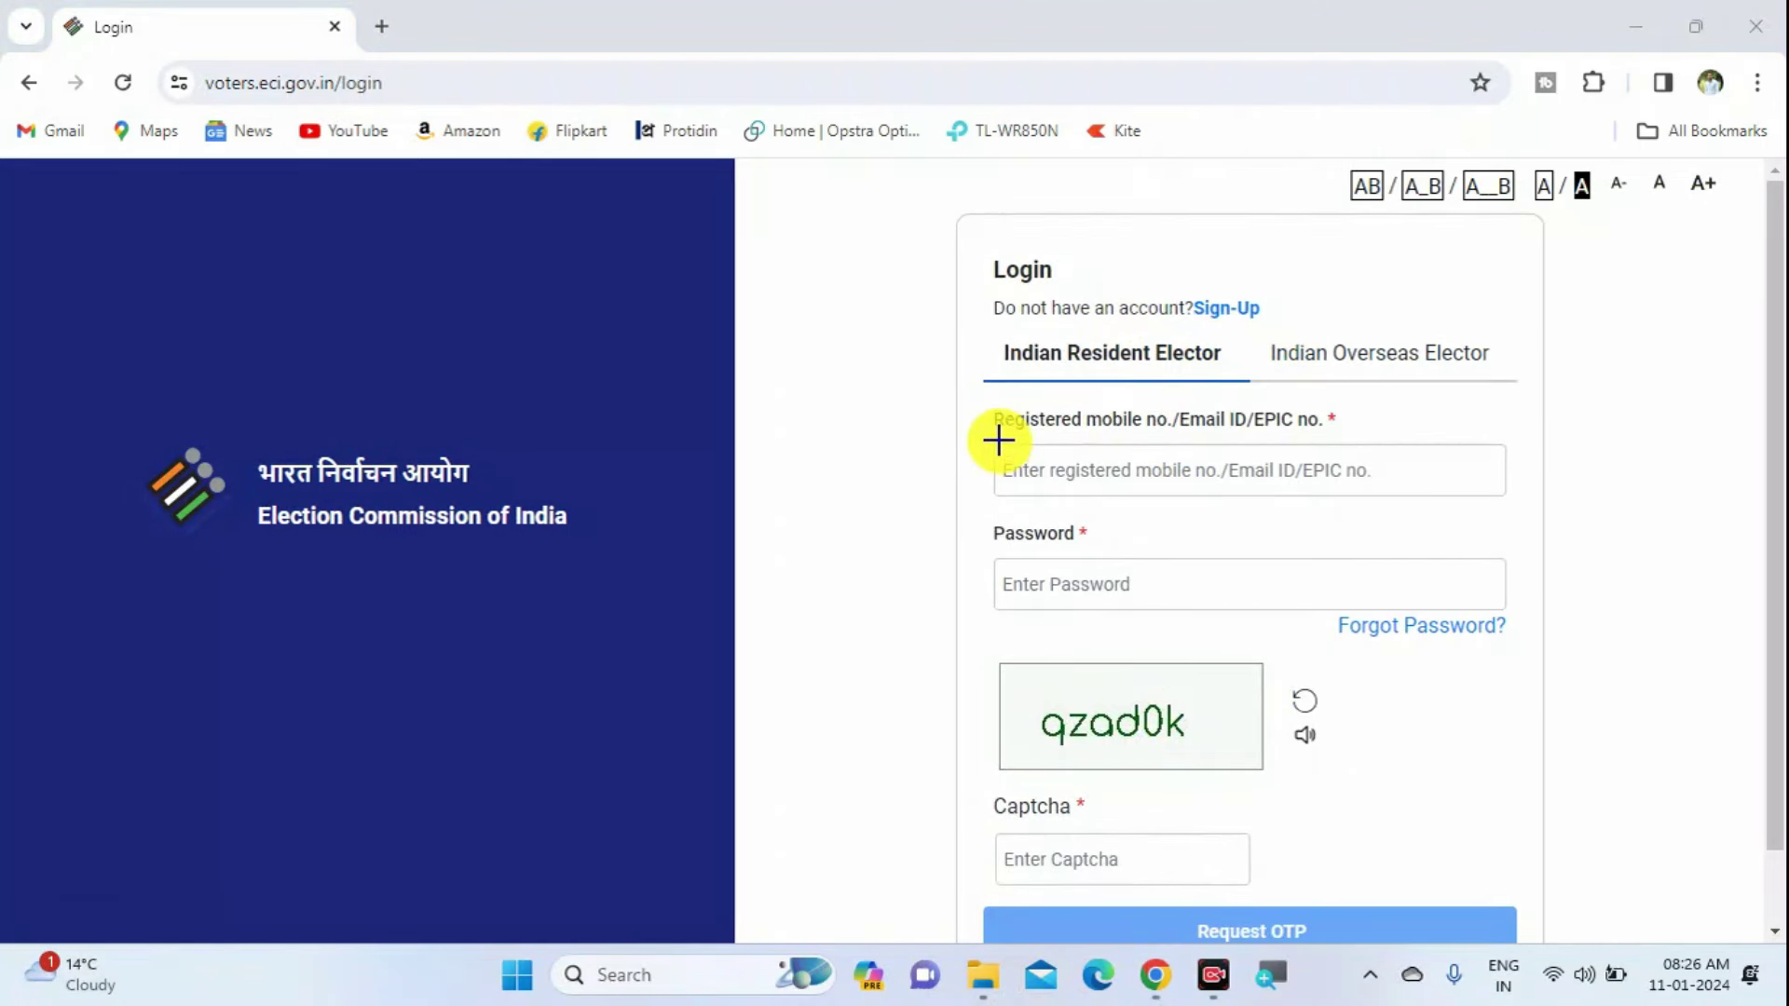
{"action": "mouse_move", "coordinate": [998, 441]}
{"action": "left_mouse_down"}
{"action": "mouse_move", "coordinate": [1003, 471]}
{"action": "mouse_move", "coordinate": [1322, 506]}
{"action": "left_mouse_up"}
{"action": "mouse_move", "coordinate": [1002, 555]}
{"action": "left_mouse_down"}
{"action": "mouse_move", "coordinate": [1082, 603]}
{"action": "mouse_move", "coordinate": [1209, 603]}
{"action": "left_mouse_up"}
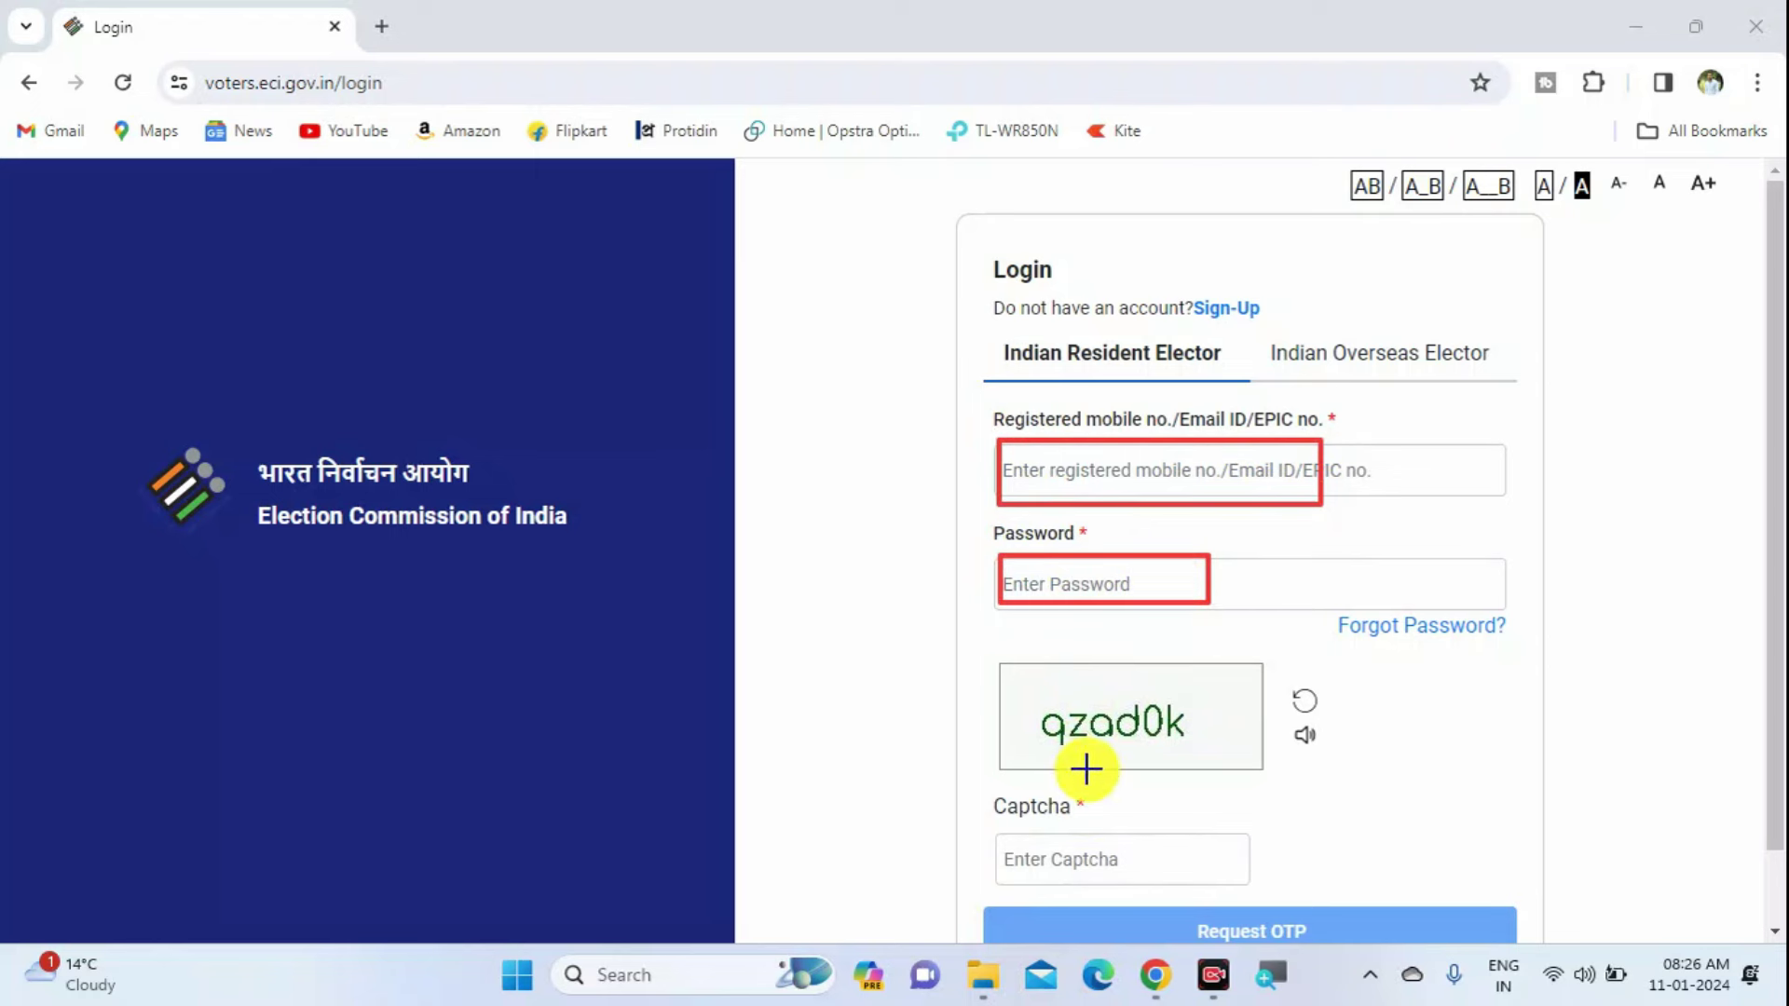
{"action": "mouse_move", "coordinate": [1068, 833]}
{"action": "left_mouse_down"}
{"action": "mouse_move", "coordinate": [1074, 862]}
{"action": "mouse_move", "coordinate": [1127, 880]}
{"action": "left_mouse_up"}
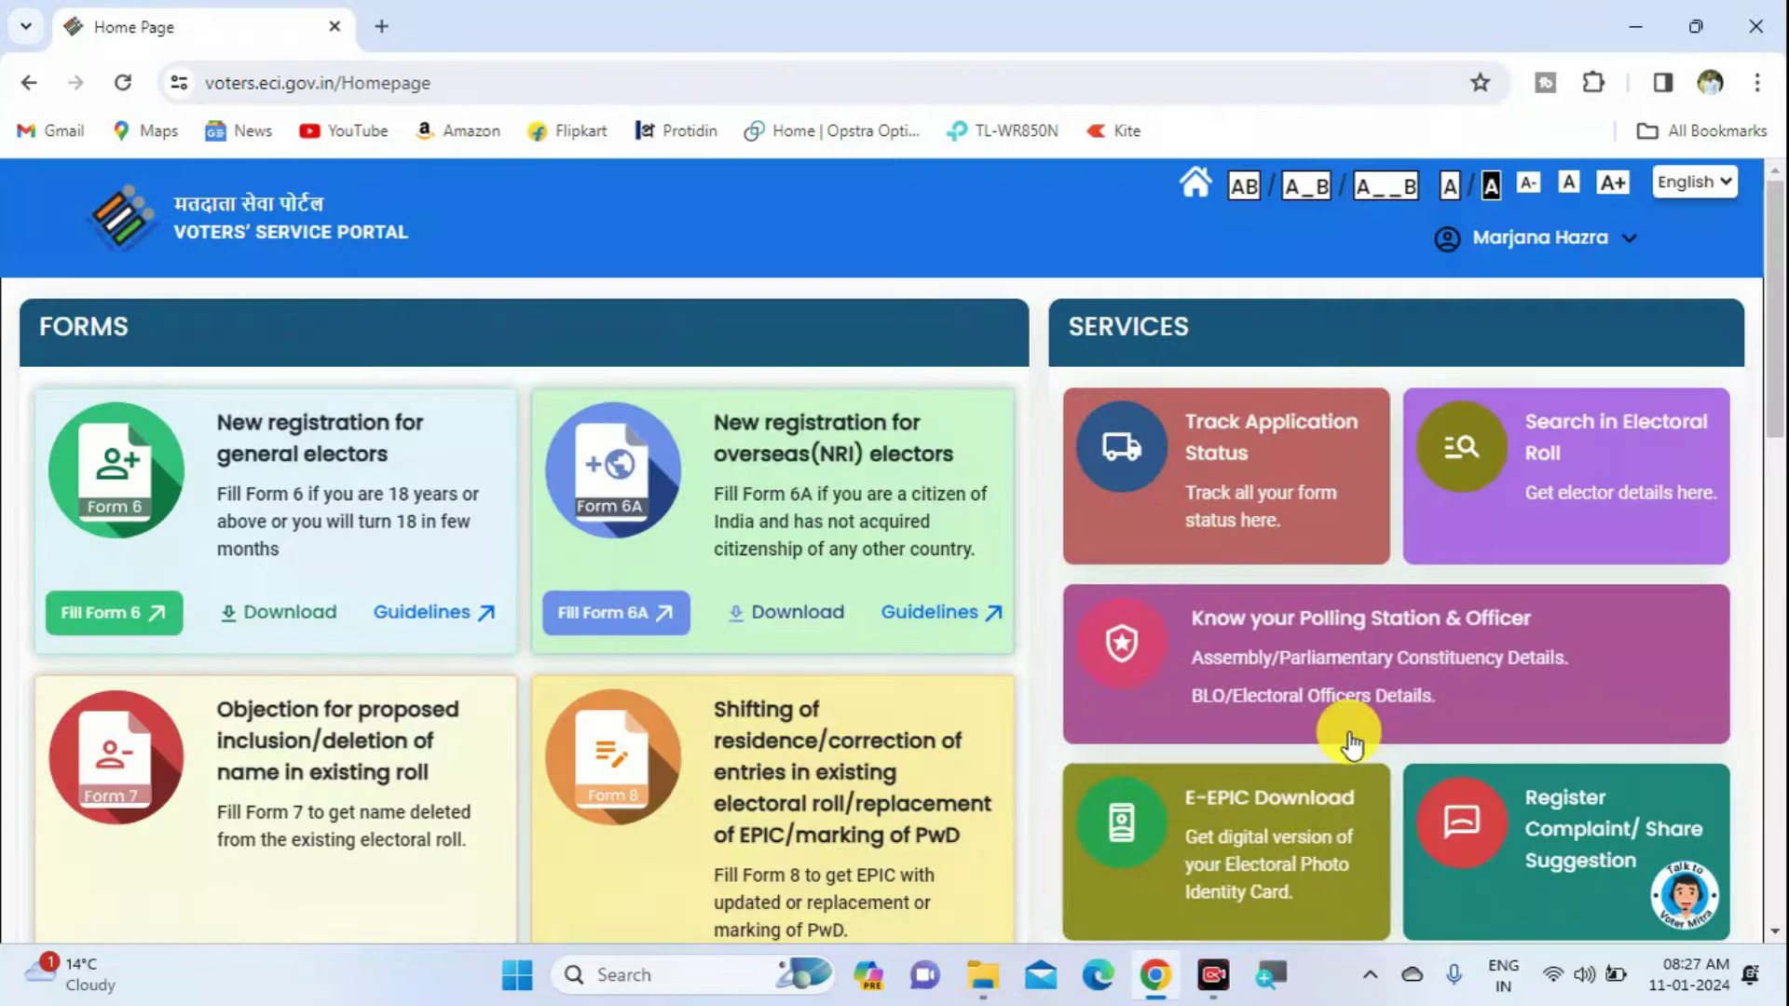
- Open the E-EPIC Download service from the portal's home page
{"action": "scroll", "coordinate": [759, 498], "scroll_direction": "down", "scroll_amount": 2}
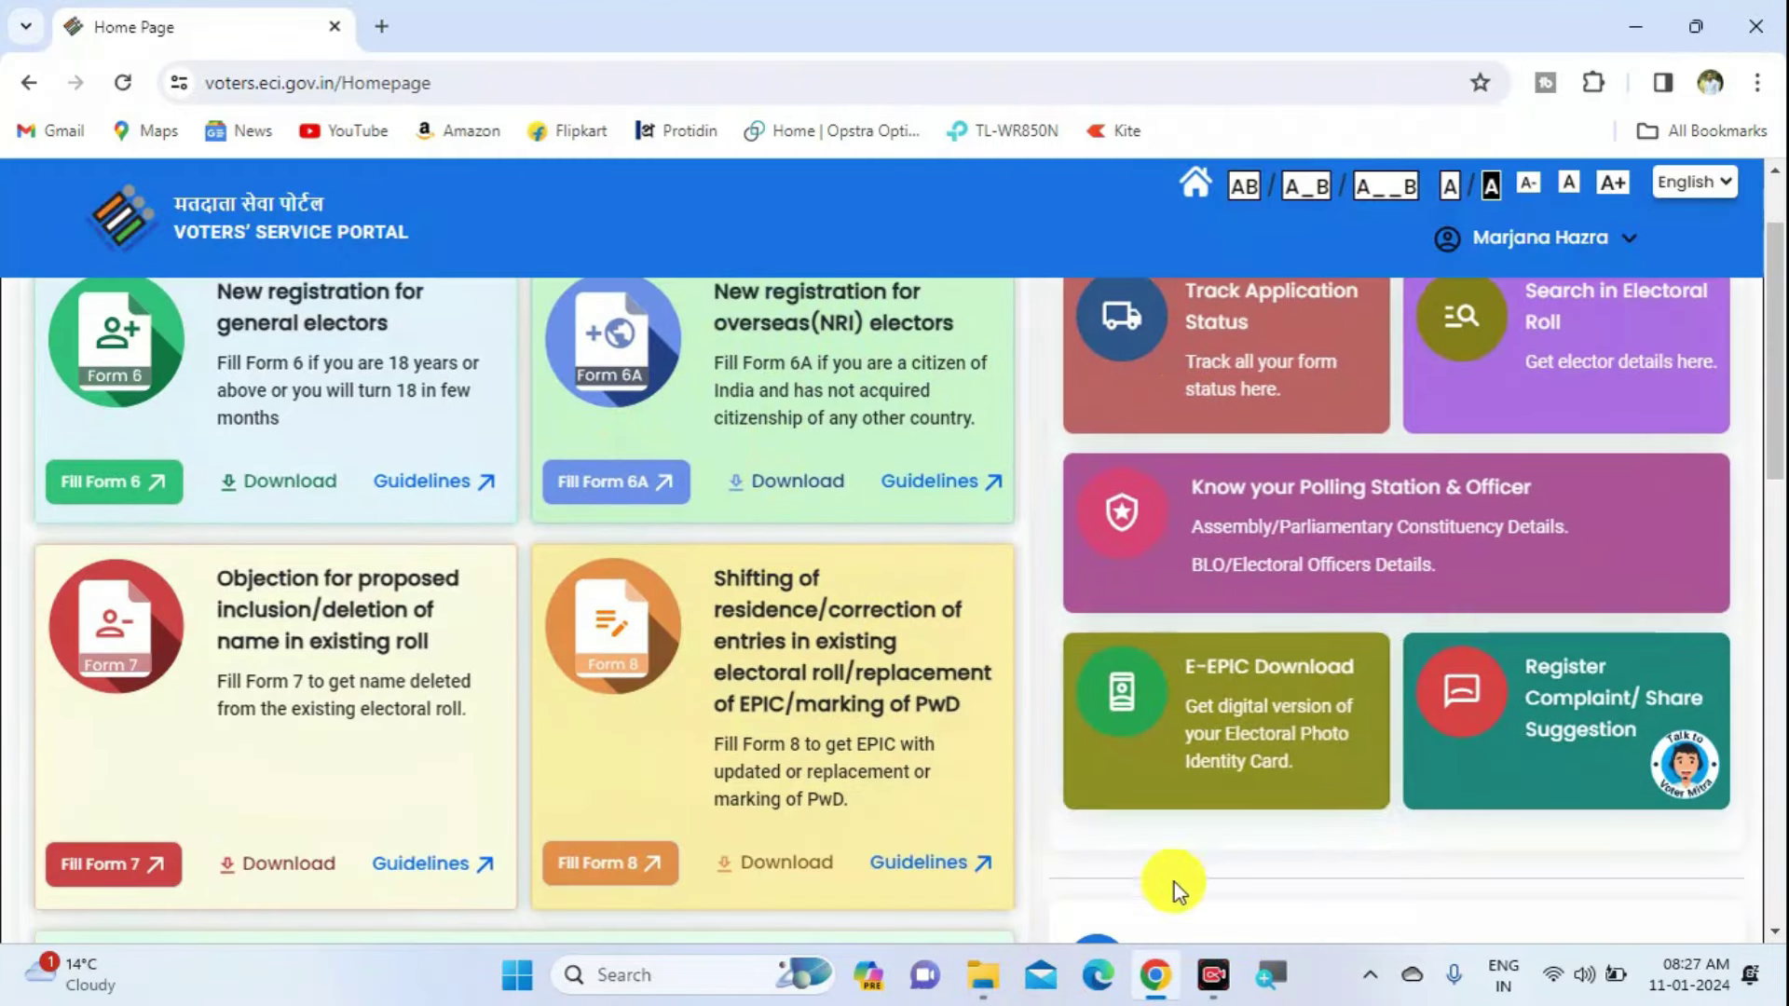
{"action": "mouse_move", "coordinate": [1046, 622]}
{"action": "left_mouse_down"}
{"action": "mouse_move", "coordinate": [1082, 742]}
{"action": "mouse_move", "coordinate": [1397, 834]}
{"action": "left_mouse_up"}
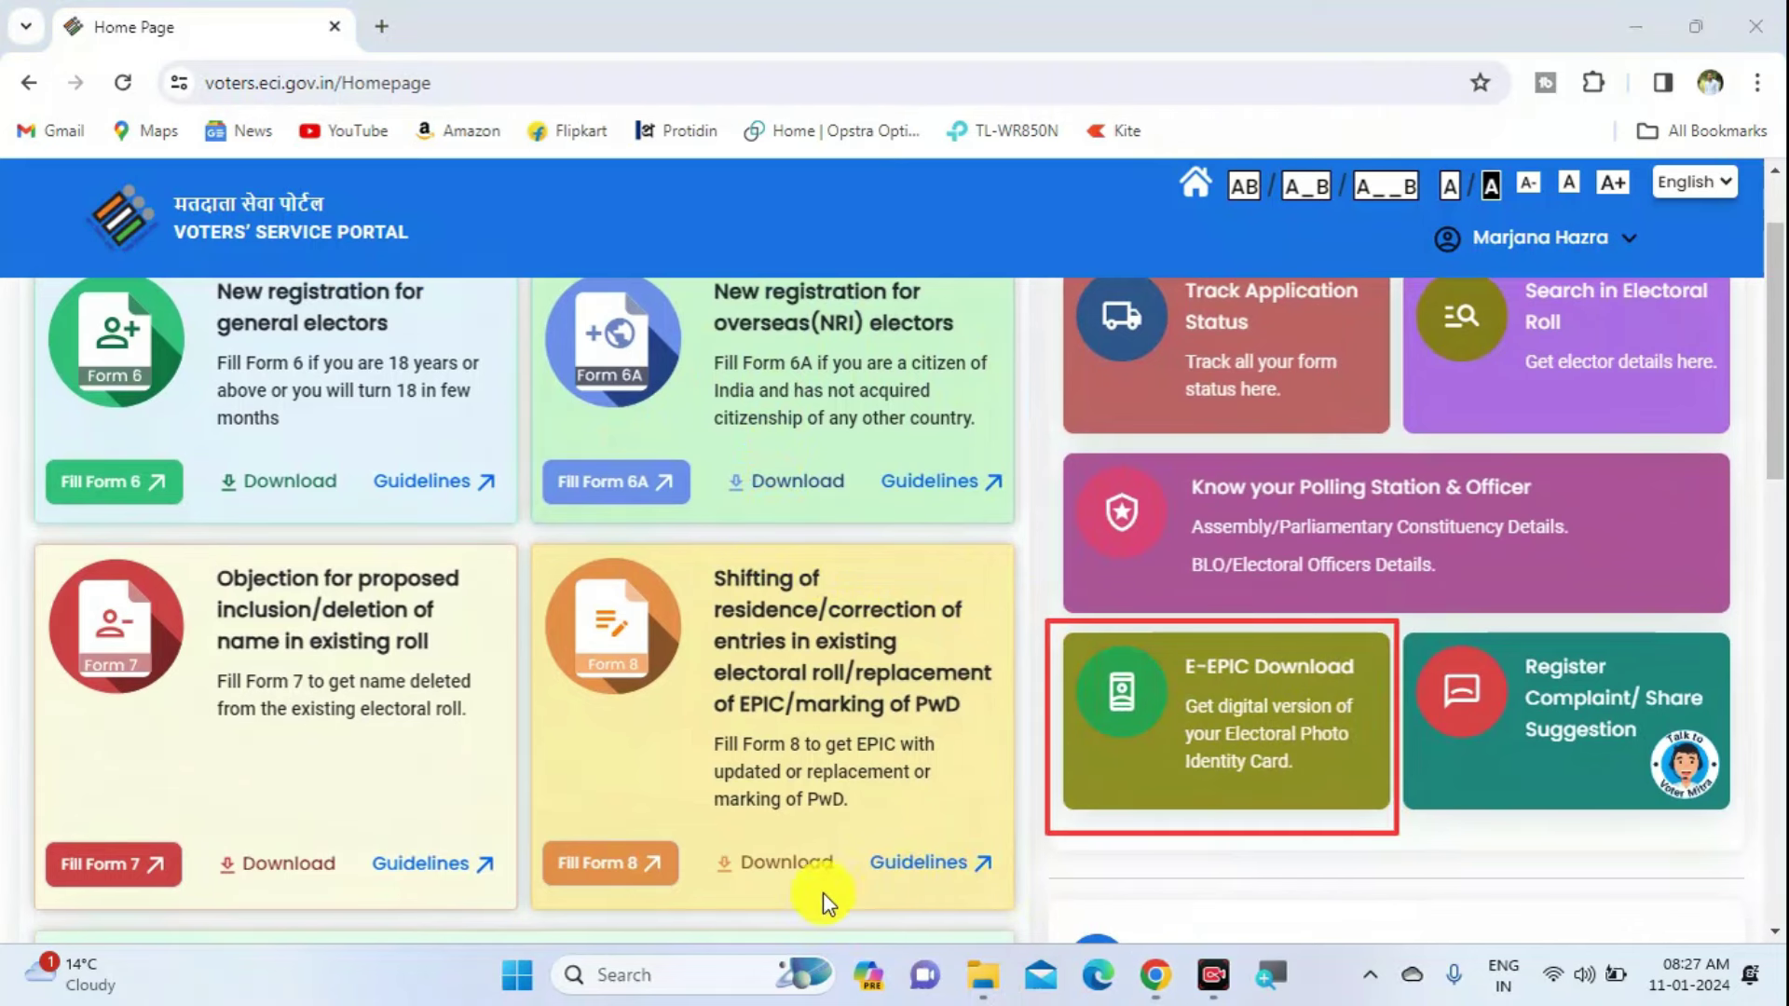
{"action": "left_click", "coordinate": [1163, 766]}
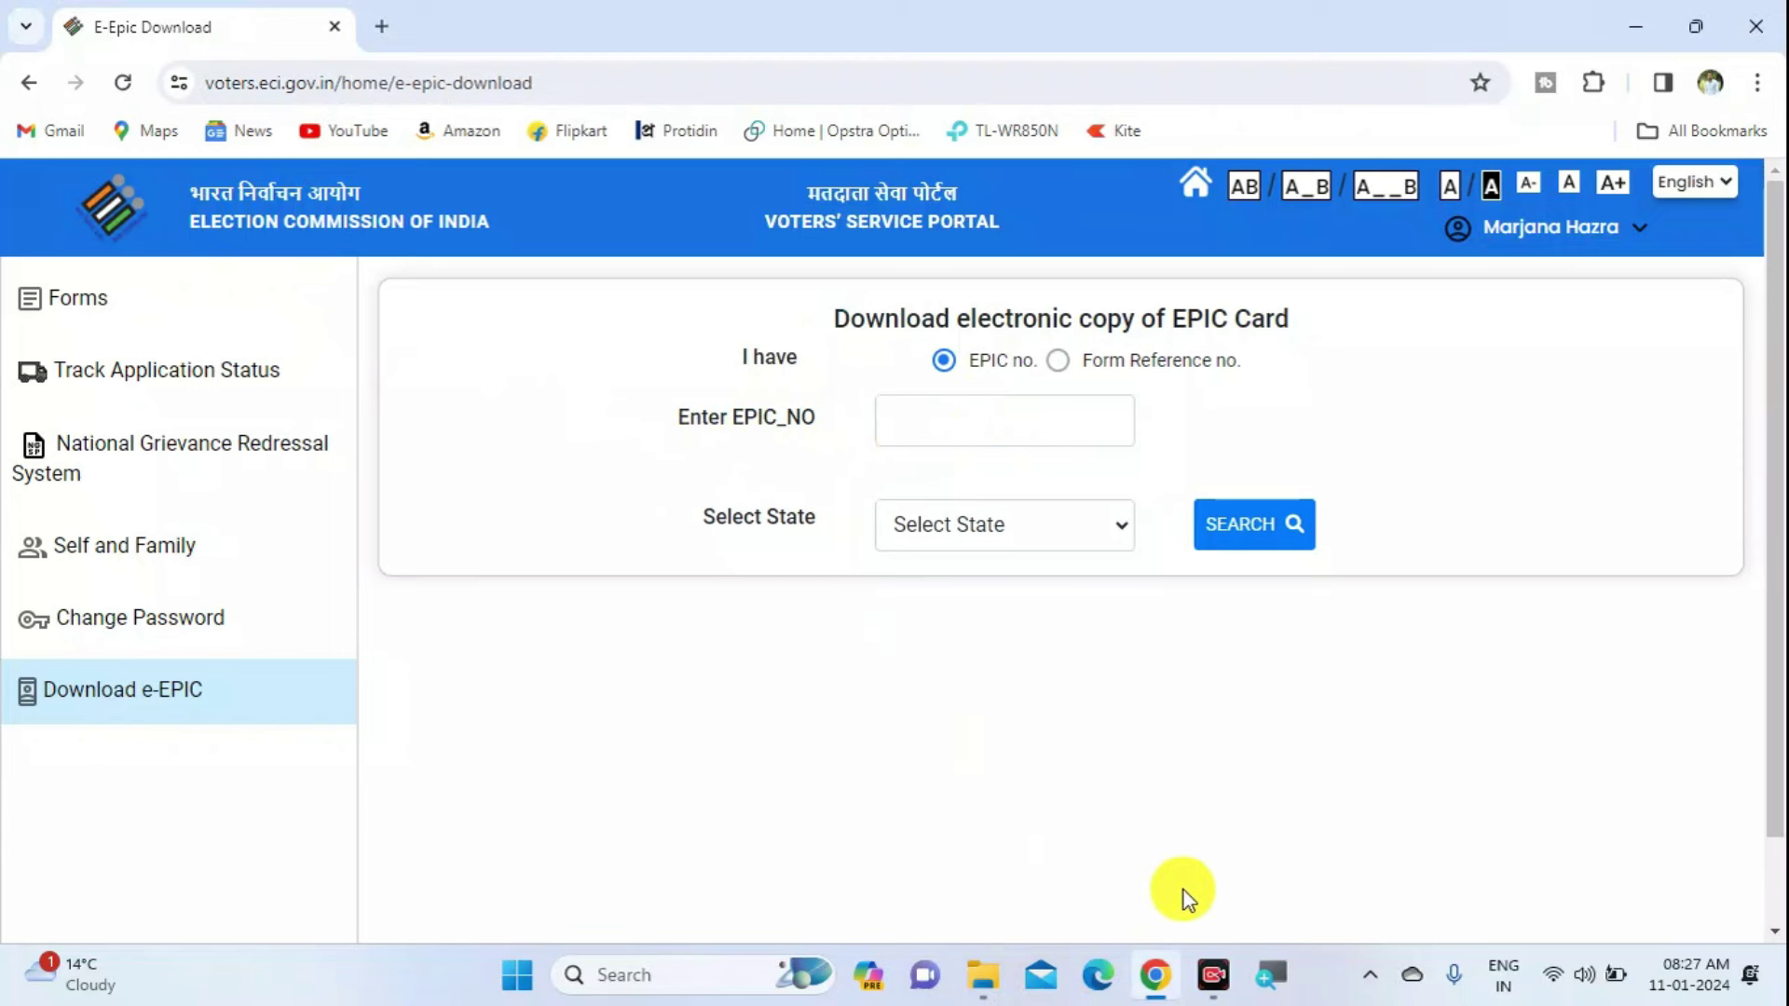
- Set the state to West Bengal in the form for downloading an electronic EPIC card
{"action": "mouse_move", "coordinate": [874, 386]}
{"action": "left_mouse_down"}
{"action": "mouse_move", "coordinate": [903, 448]}
{"action": "mouse_move", "coordinate": [1130, 460]}
{"action": "left_mouse_up"}
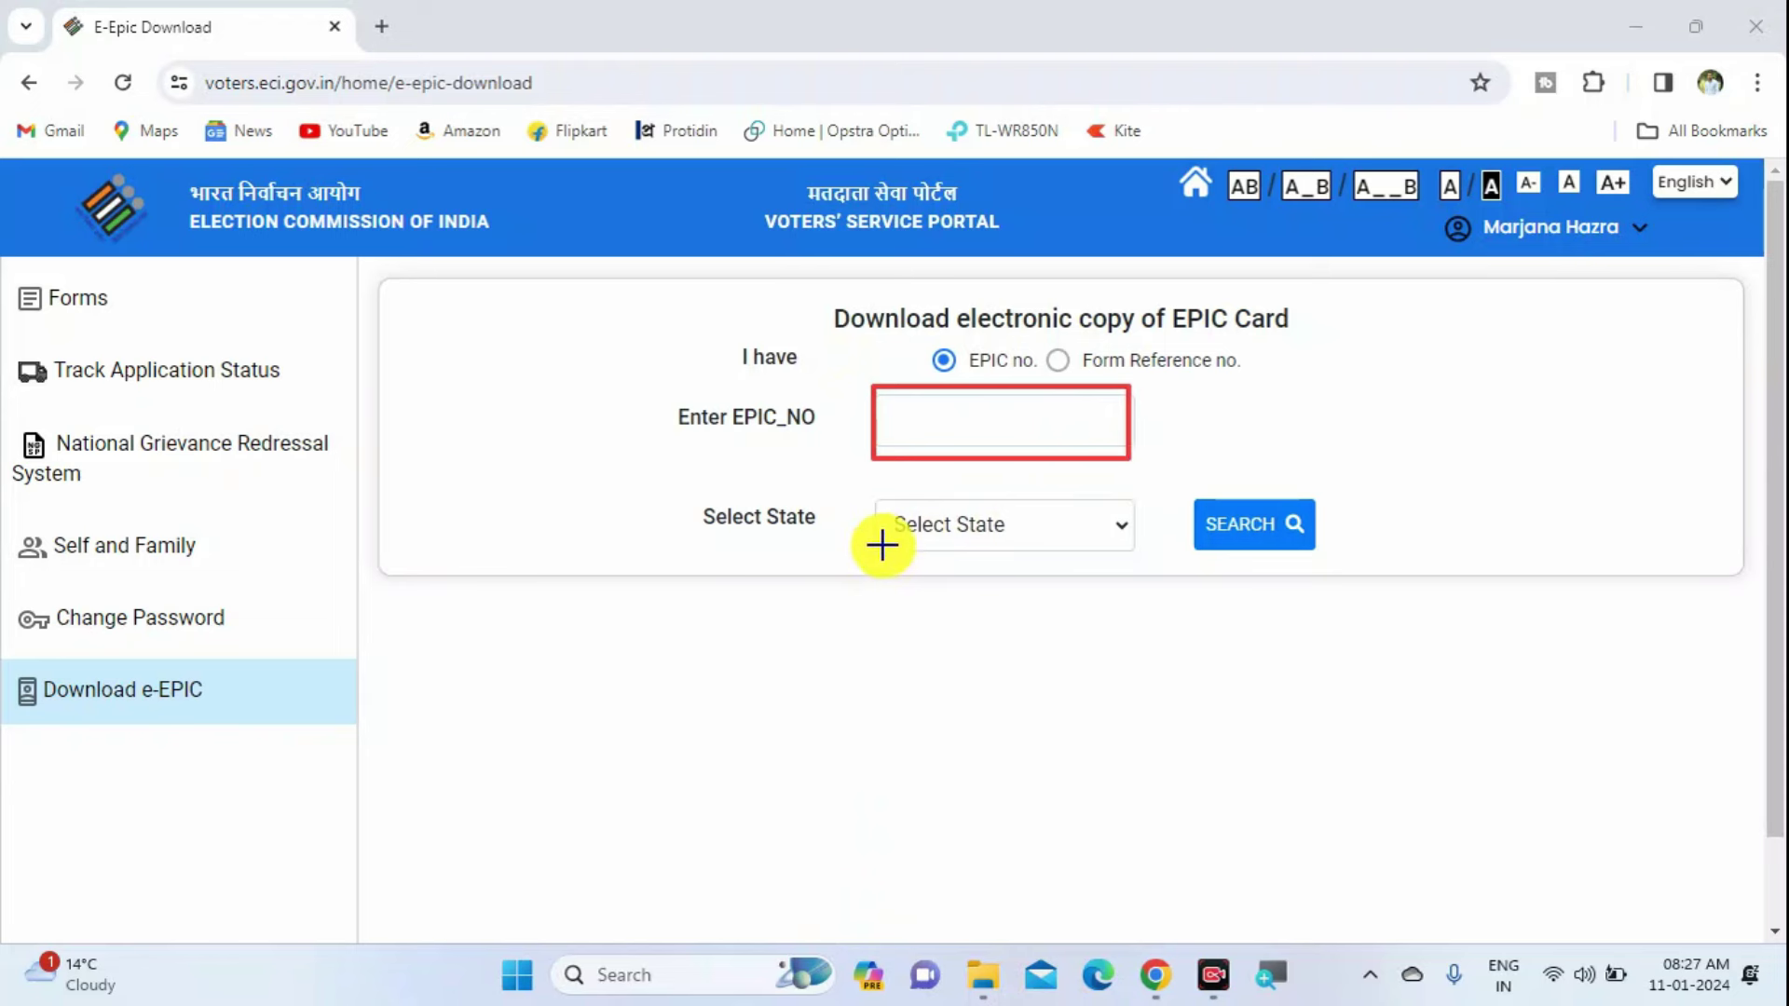
{"action": "mouse_move", "coordinate": [876, 496]}
{"action": "left_mouse_down"}
{"action": "mouse_move", "coordinate": [878, 522]}
{"action": "mouse_move", "coordinate": [1117, 560]}
{"action": "left_mouse_up"}
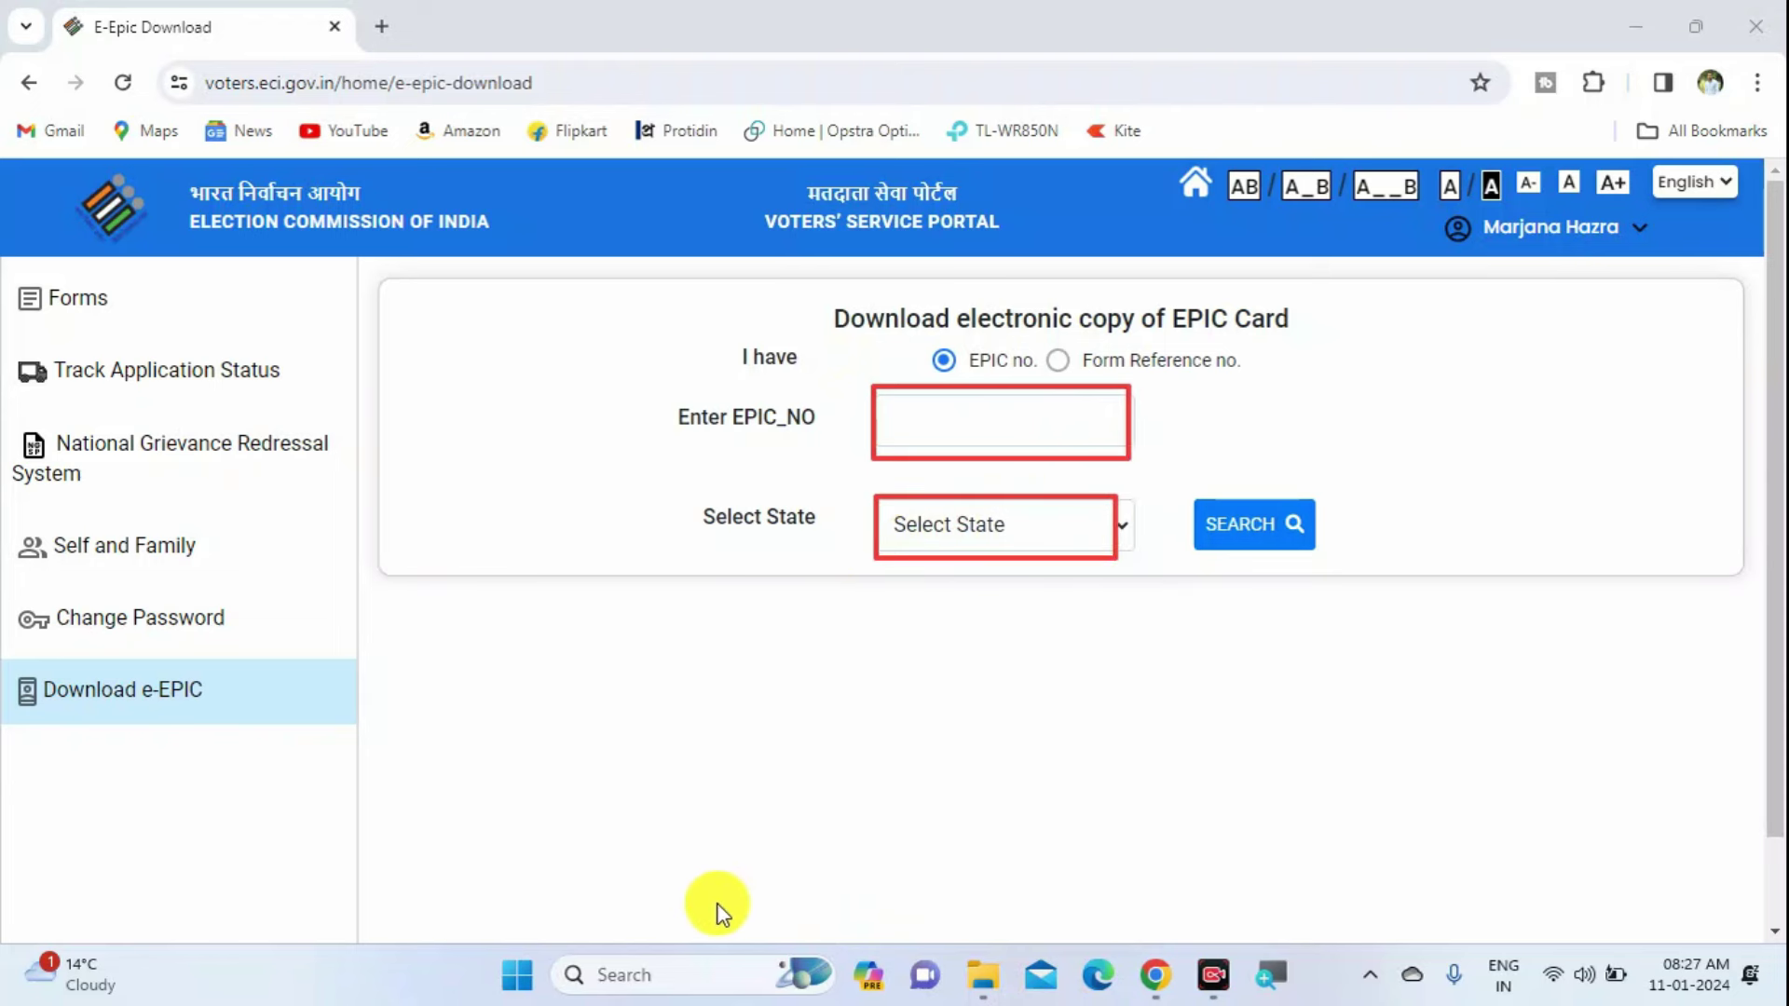
{"action": "left_click", "coordinate": [932, 525]}
{"action": "scroll", "coordinate": [995, 391], "scroll_direction": "down", "scroll_amount": 5}
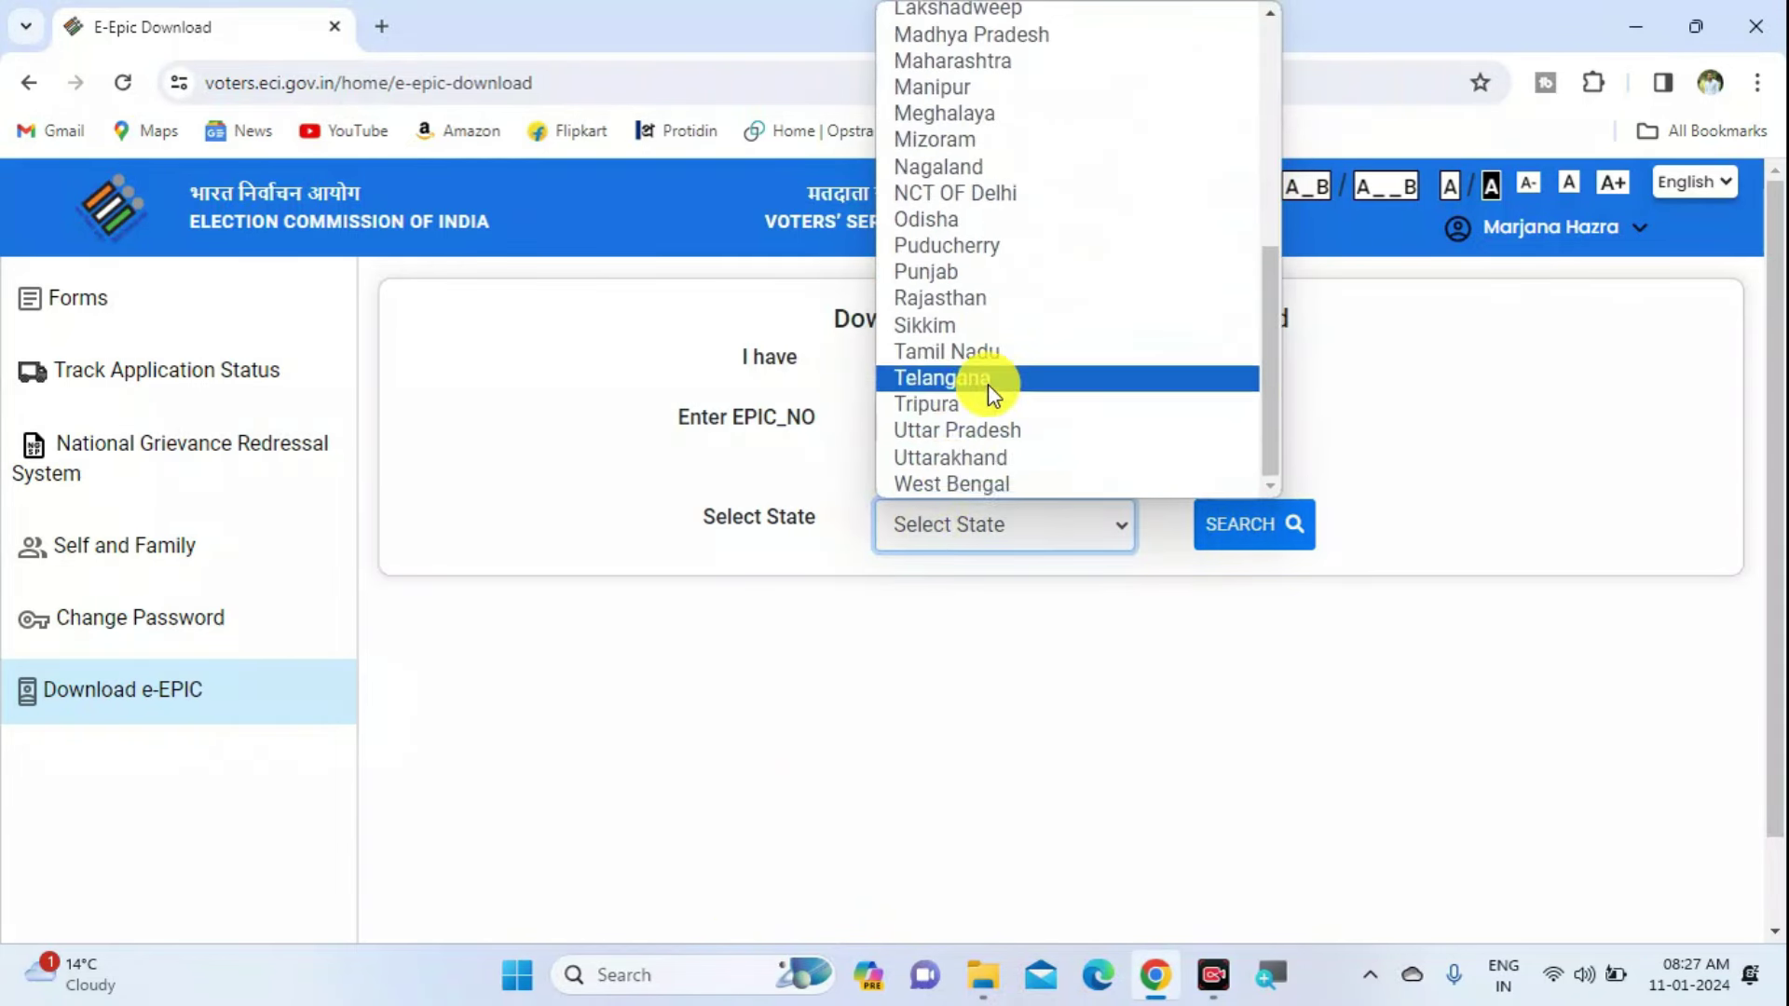
{"action": "left_click", "coordinate": [949, 486]}
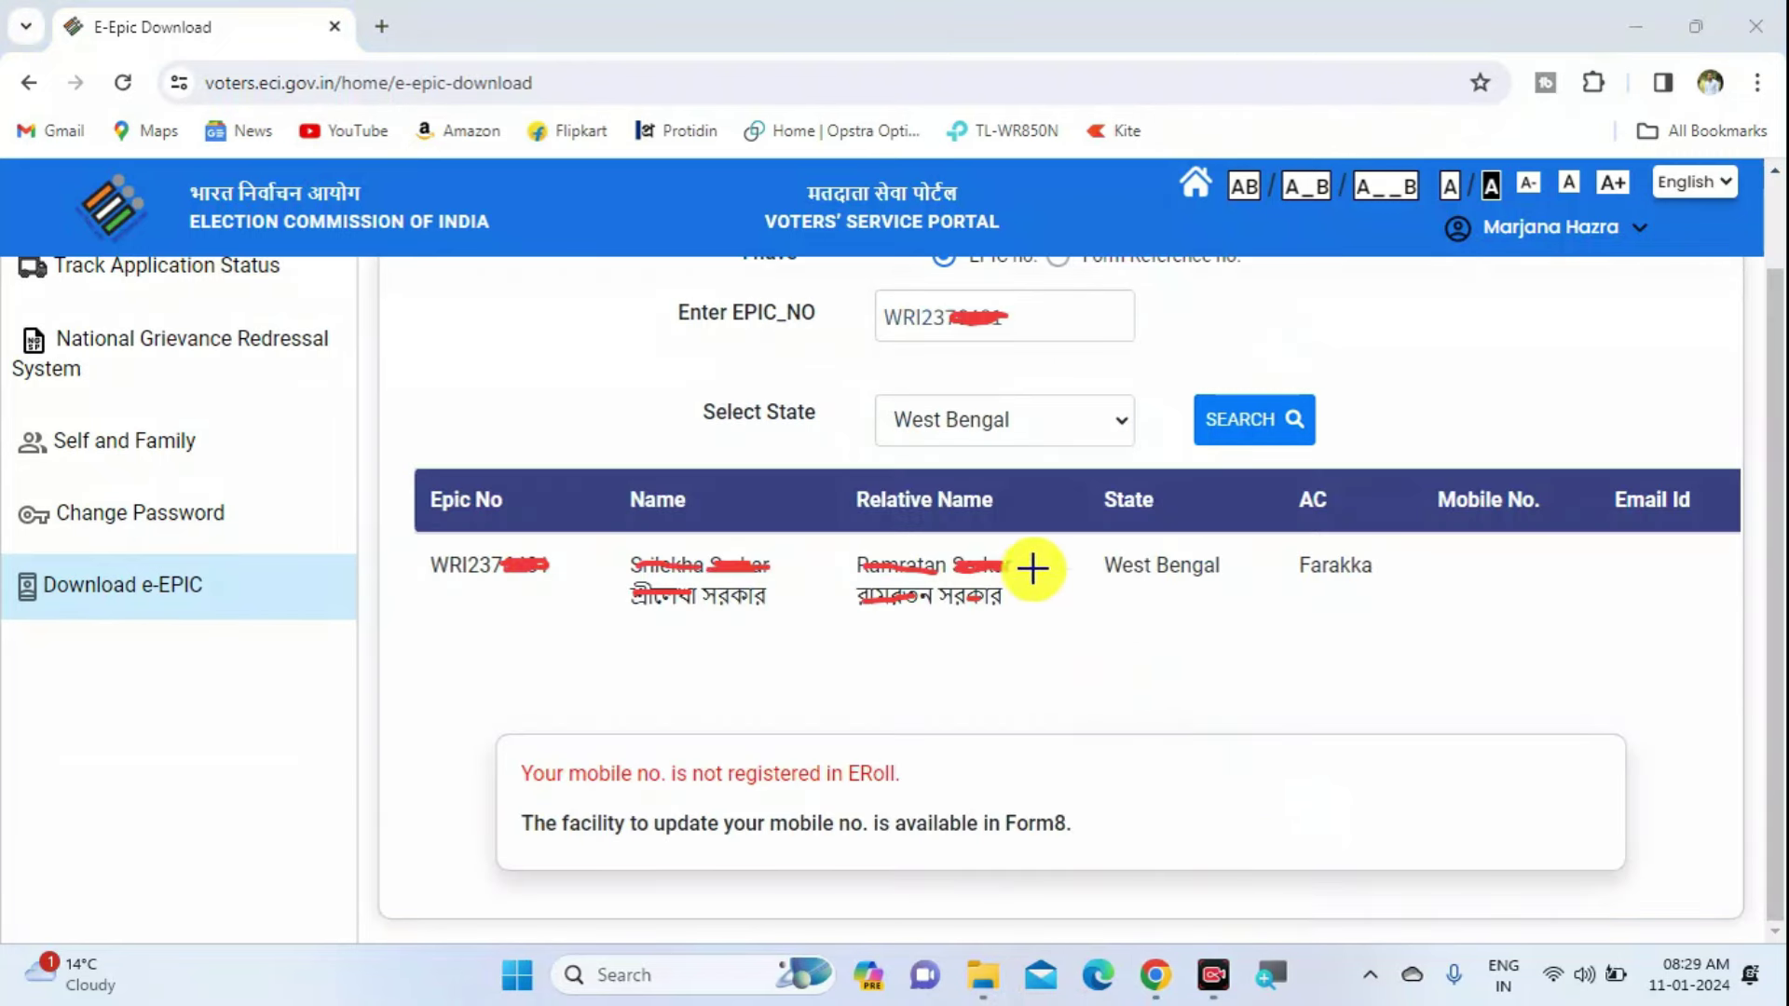
{"action": "mouse_move", "coordinate": [403, 589]}
{"action": "left_mouse_down"}
{"action": "mouse_move", "coordinate": [408, 606]}
{"action": "mouse_move", "coordinate": [477, 552]}
{"action": "mouse_move", "coordinate": [587, 556]}
{"action": "mouse_move", "coordinate": [665, 503]}
{"action": "left_mouse_up"}
{"action": "left_click_drag", "start_coordinate": [816, 533], "coordinate": [892, 533]}
{"action": "mouse_move", "coordinate": [1051, 538]}
{"action": "left_mouse_down"}
{"action": "mouse_move", "coordinate": [1071, 571]}
{"action": "mouse_move", "coordinate": [1135, 533]}
{"action": "left_mouse_up"}
{"action": "left_click_drag", "start_coordinate": [1267, 529], "coordinate": [1369, 524]}
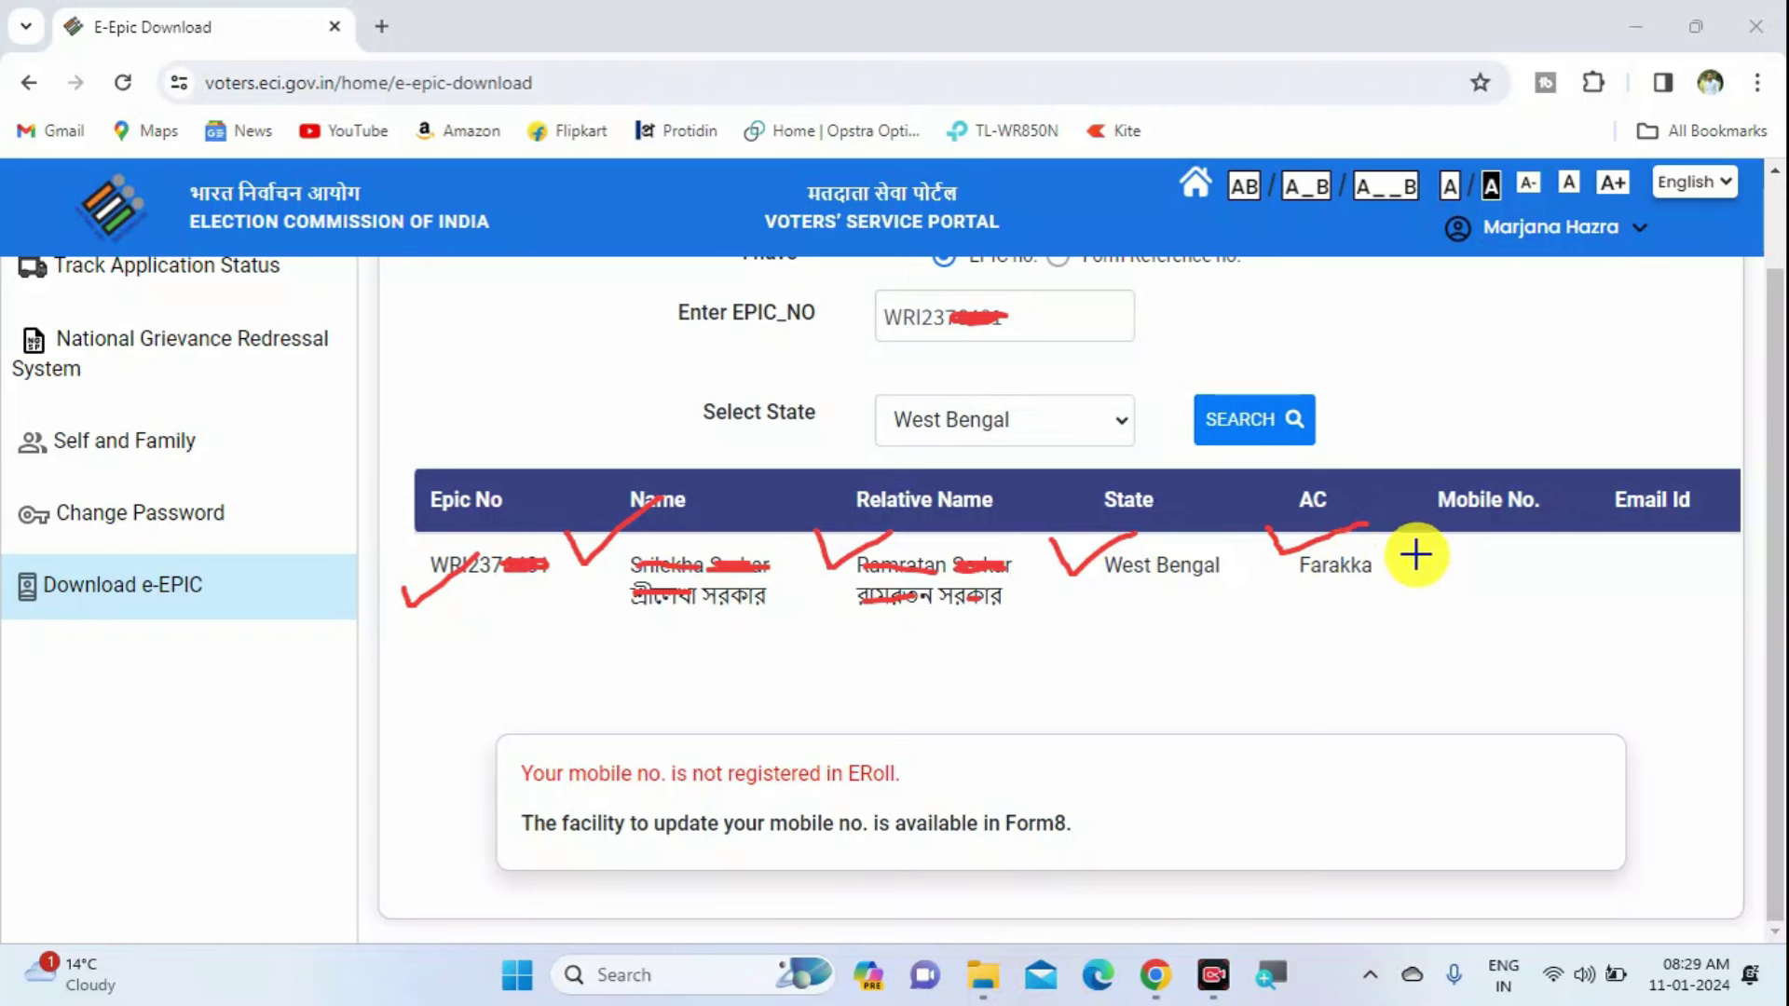
{"action": "mouse_move", "coordinate": [1577, 556]}
{"action": "left_mouse_down"}
{"action": "mouse_move", "coordinate": [1434, 556]}
{"action": "mouse_move", "coordinate": [1573, 576]}
{"action": "left_mouse_up"}
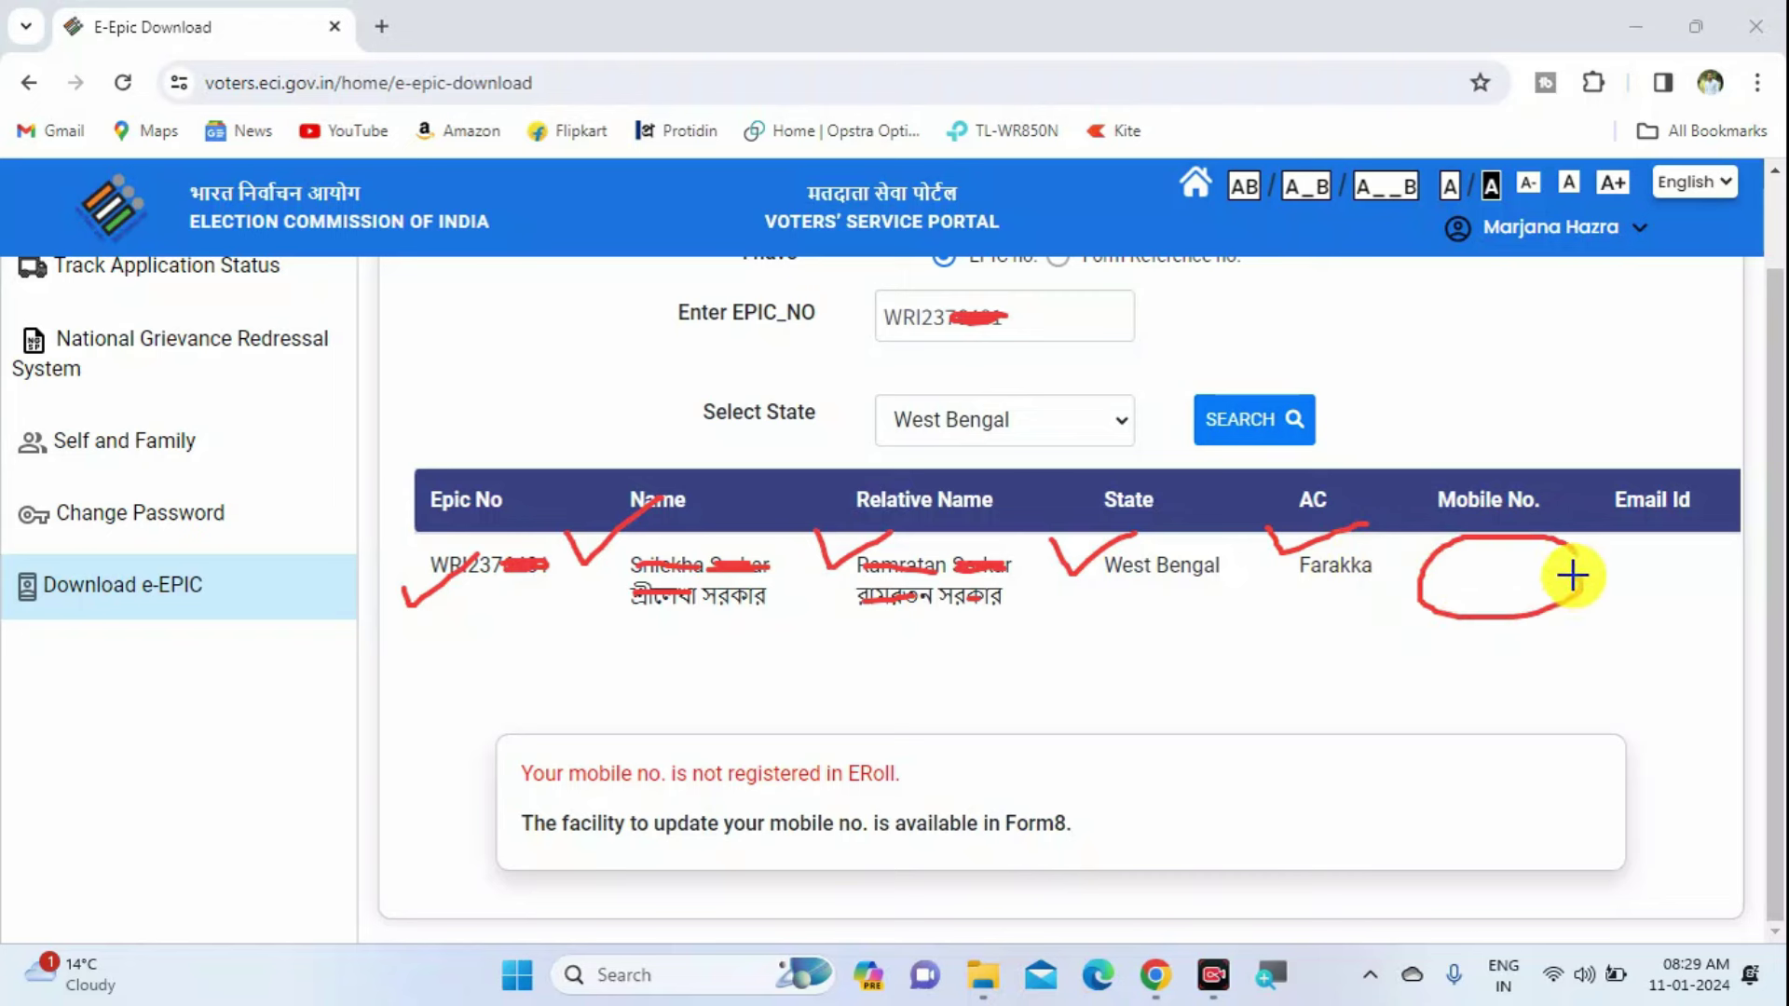
{"action": "mouse_move", "coordinate": [1745, 583]}
{"action": "left_mouse_down"}
{"action": "mouse_move", "coordinate": [1587, 623]}
{"action": "mouse_move", "coordinate": [1599, 601]}
{"action": "left_mouse_up"}
{"action": "left_click_drag", "start_coordinate": [519, 793], "coordinate": [900, 799]}
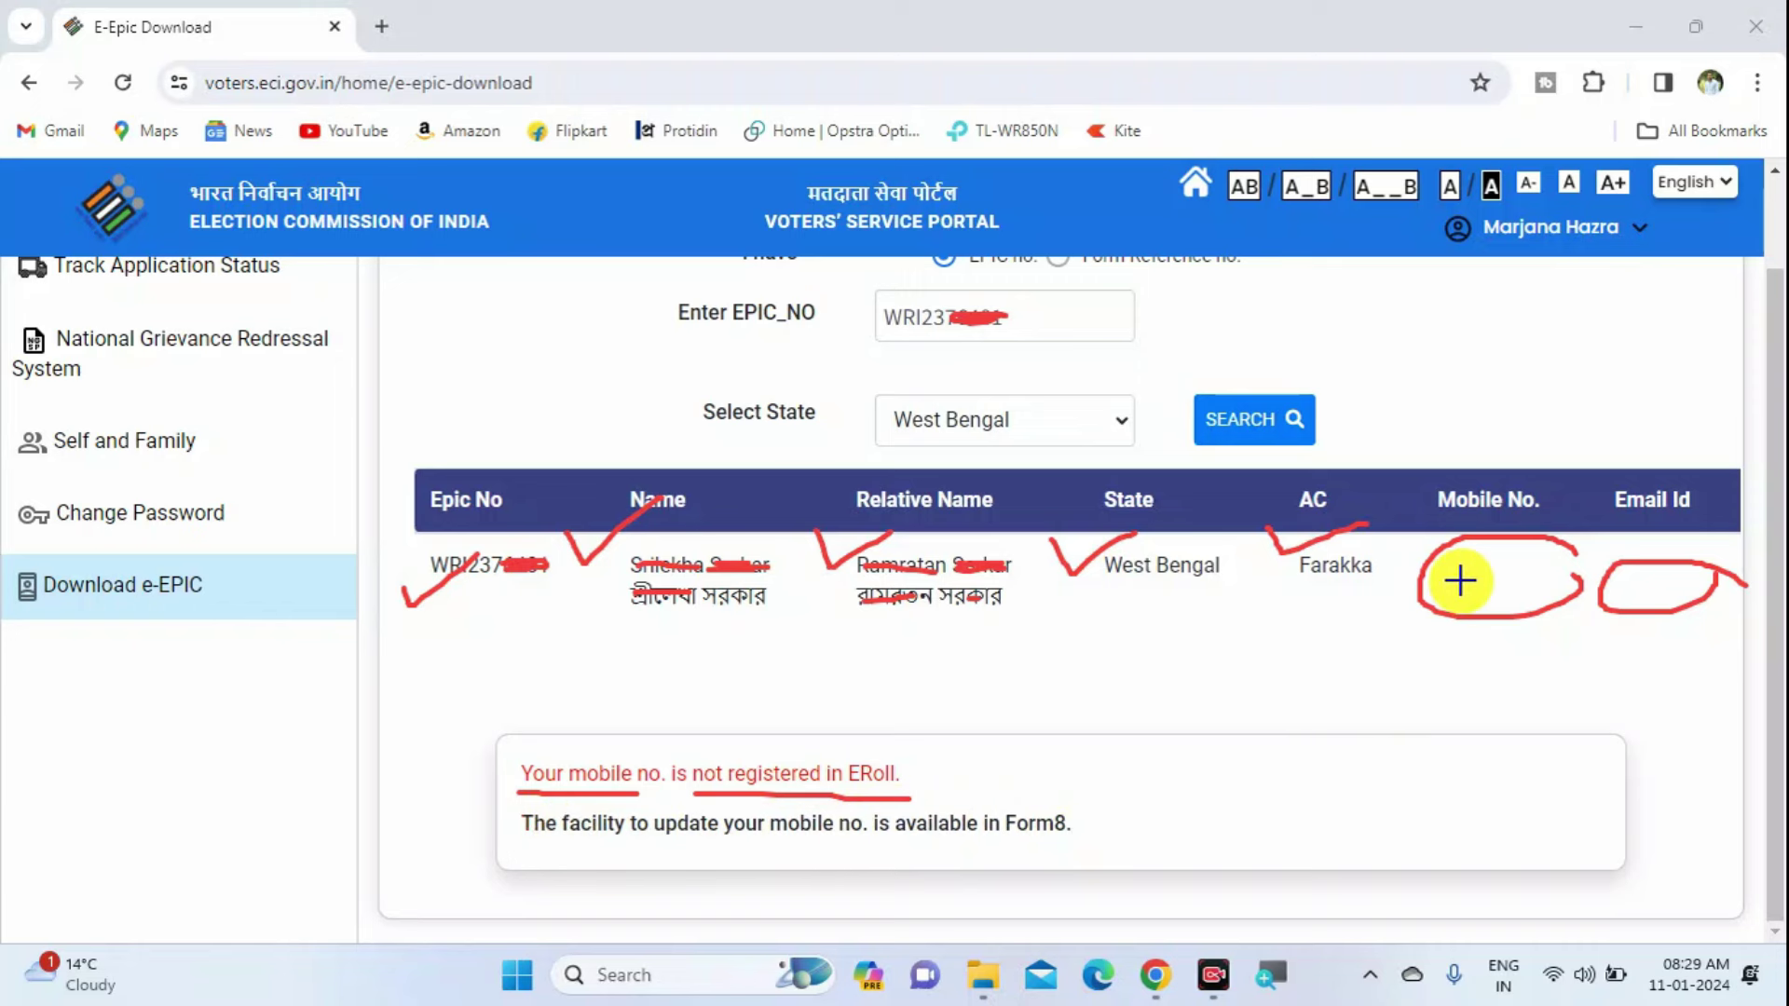
{"action": "left_click_drag", "start_coordinate": [936, 751], "coordinate": [1357, 607]}
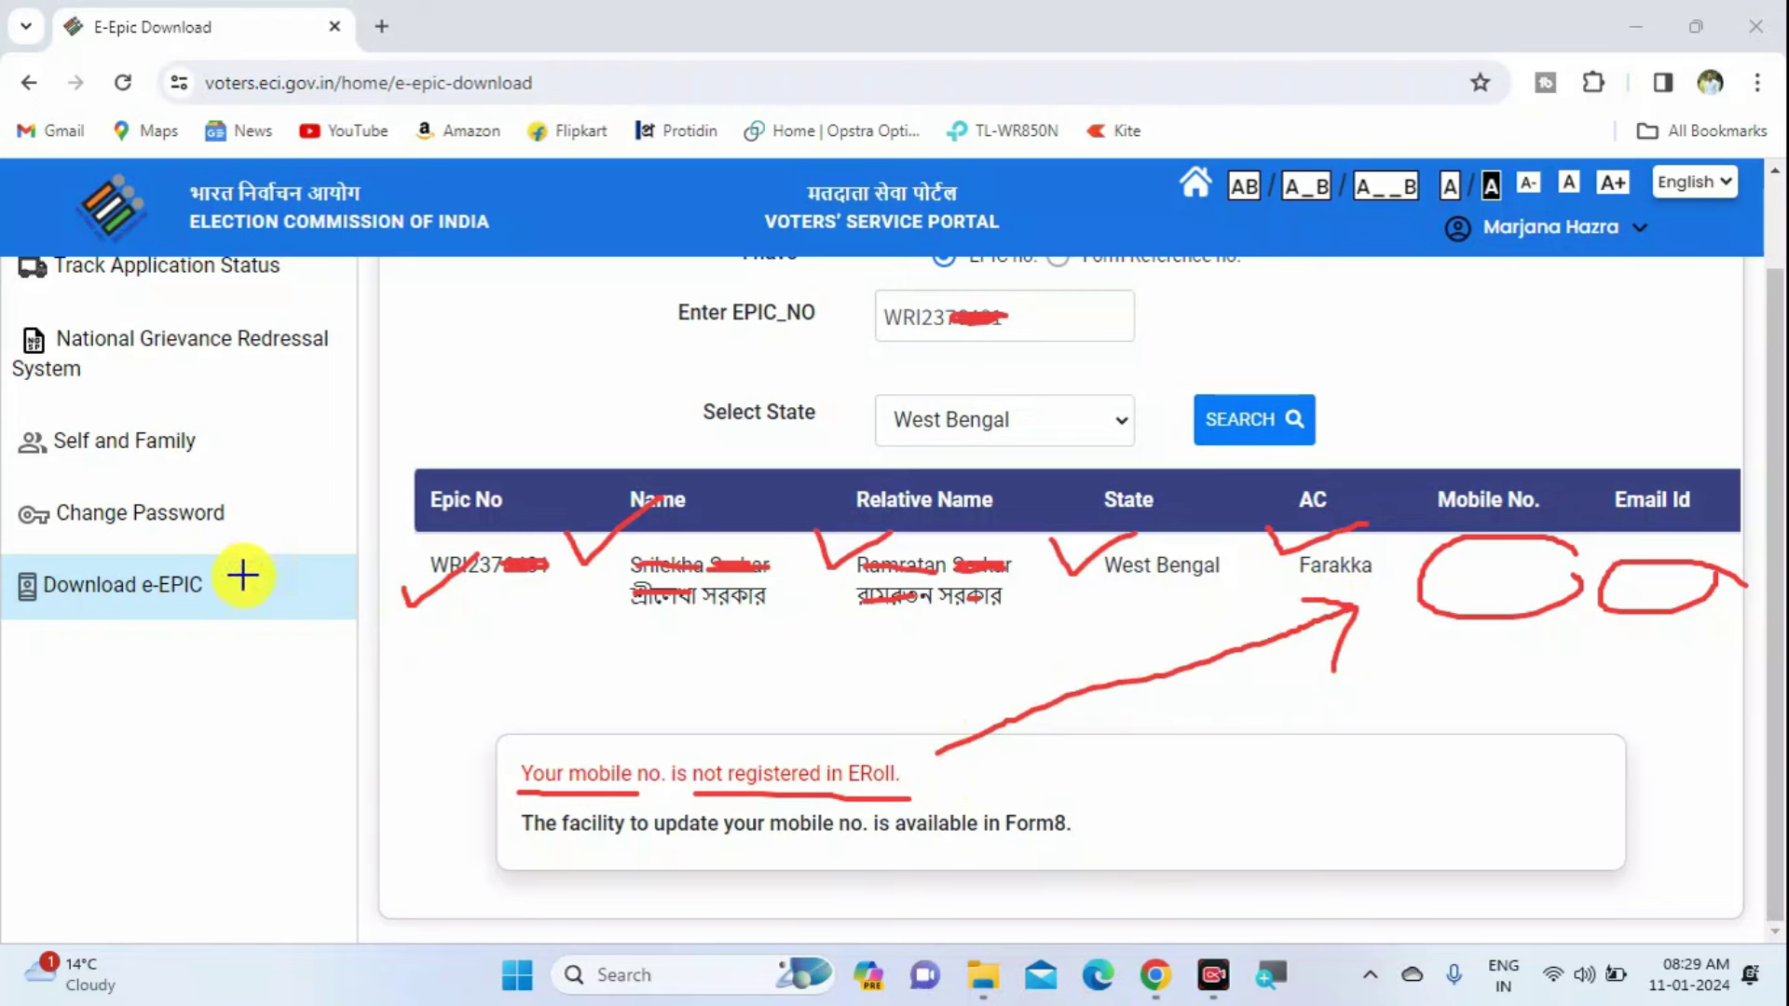
{"action": "scroll", "coordinate": [1266, 913], "scroll_direction": "up", "scroll_amount": 1}
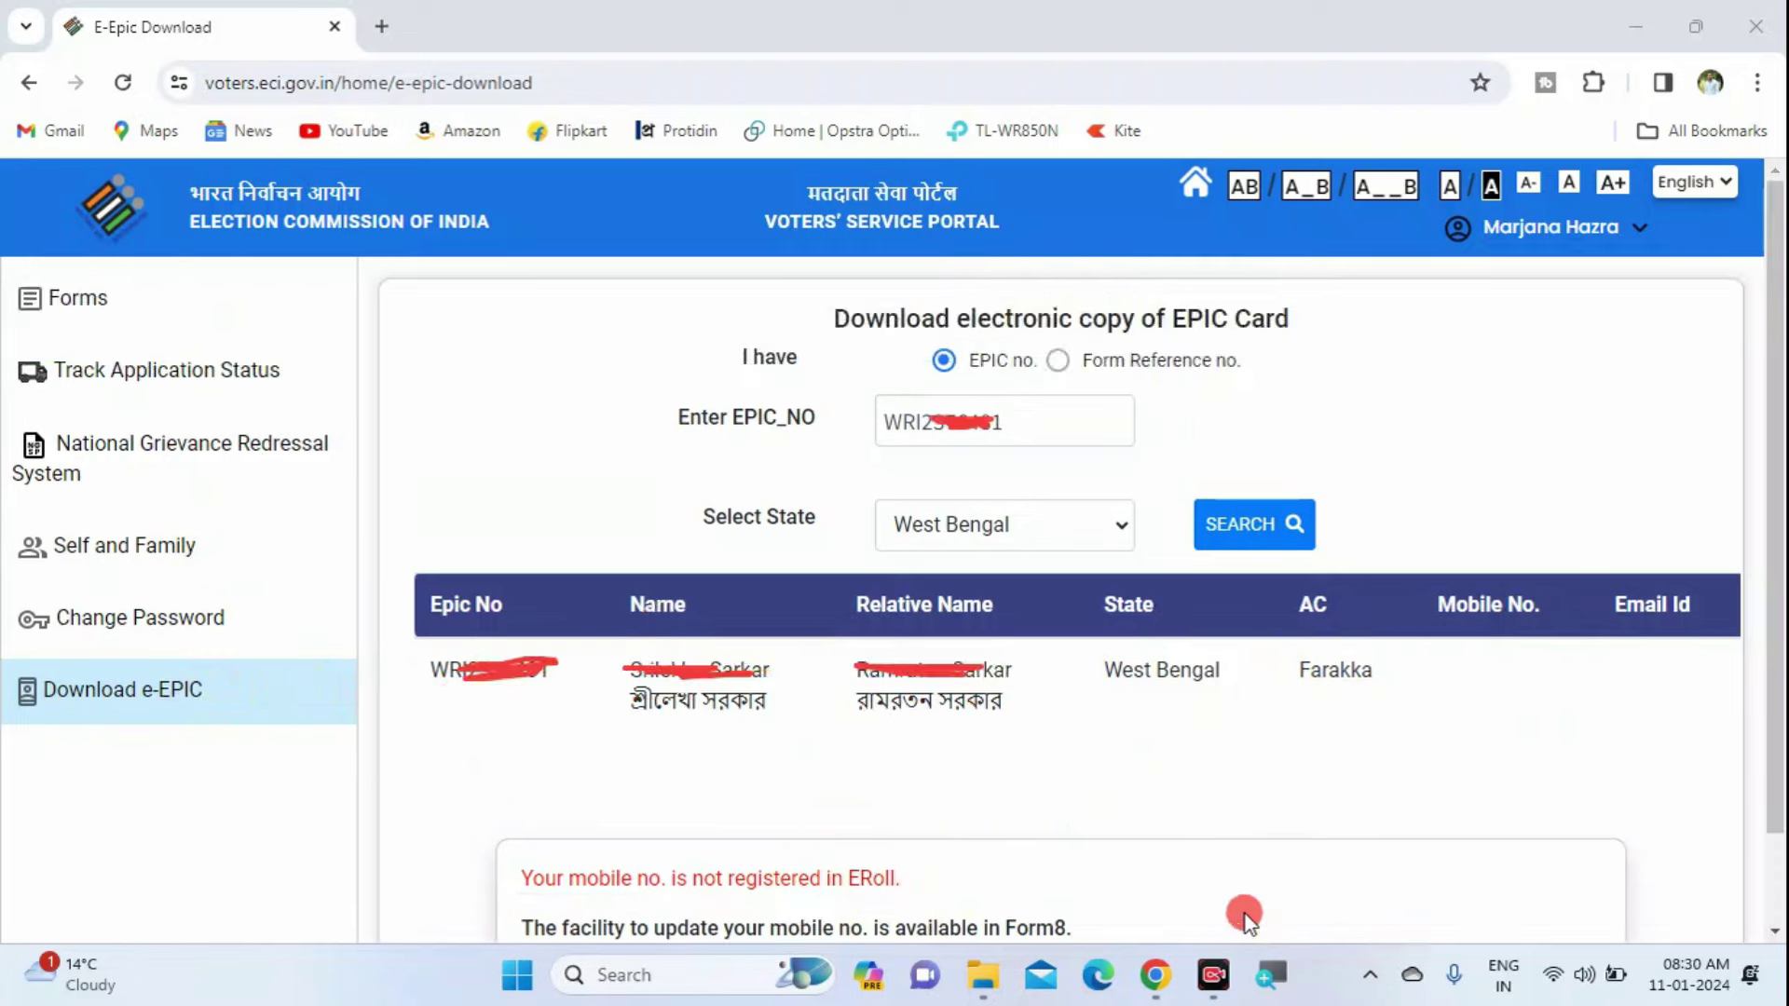
- Open Form 8 for shifting, correction, replacement of EPIC or marking PwD from the portal's forms list
{"action": "mouse_move", "coordinate": [5, 259]}
{"action": "left_mouse_down"}
{"action": "mouse_move", "coordinate": [40, 304]}
{"action": "mouse_move", "coordinate": [253, 329]}
{"action": "left_mouse_up"}
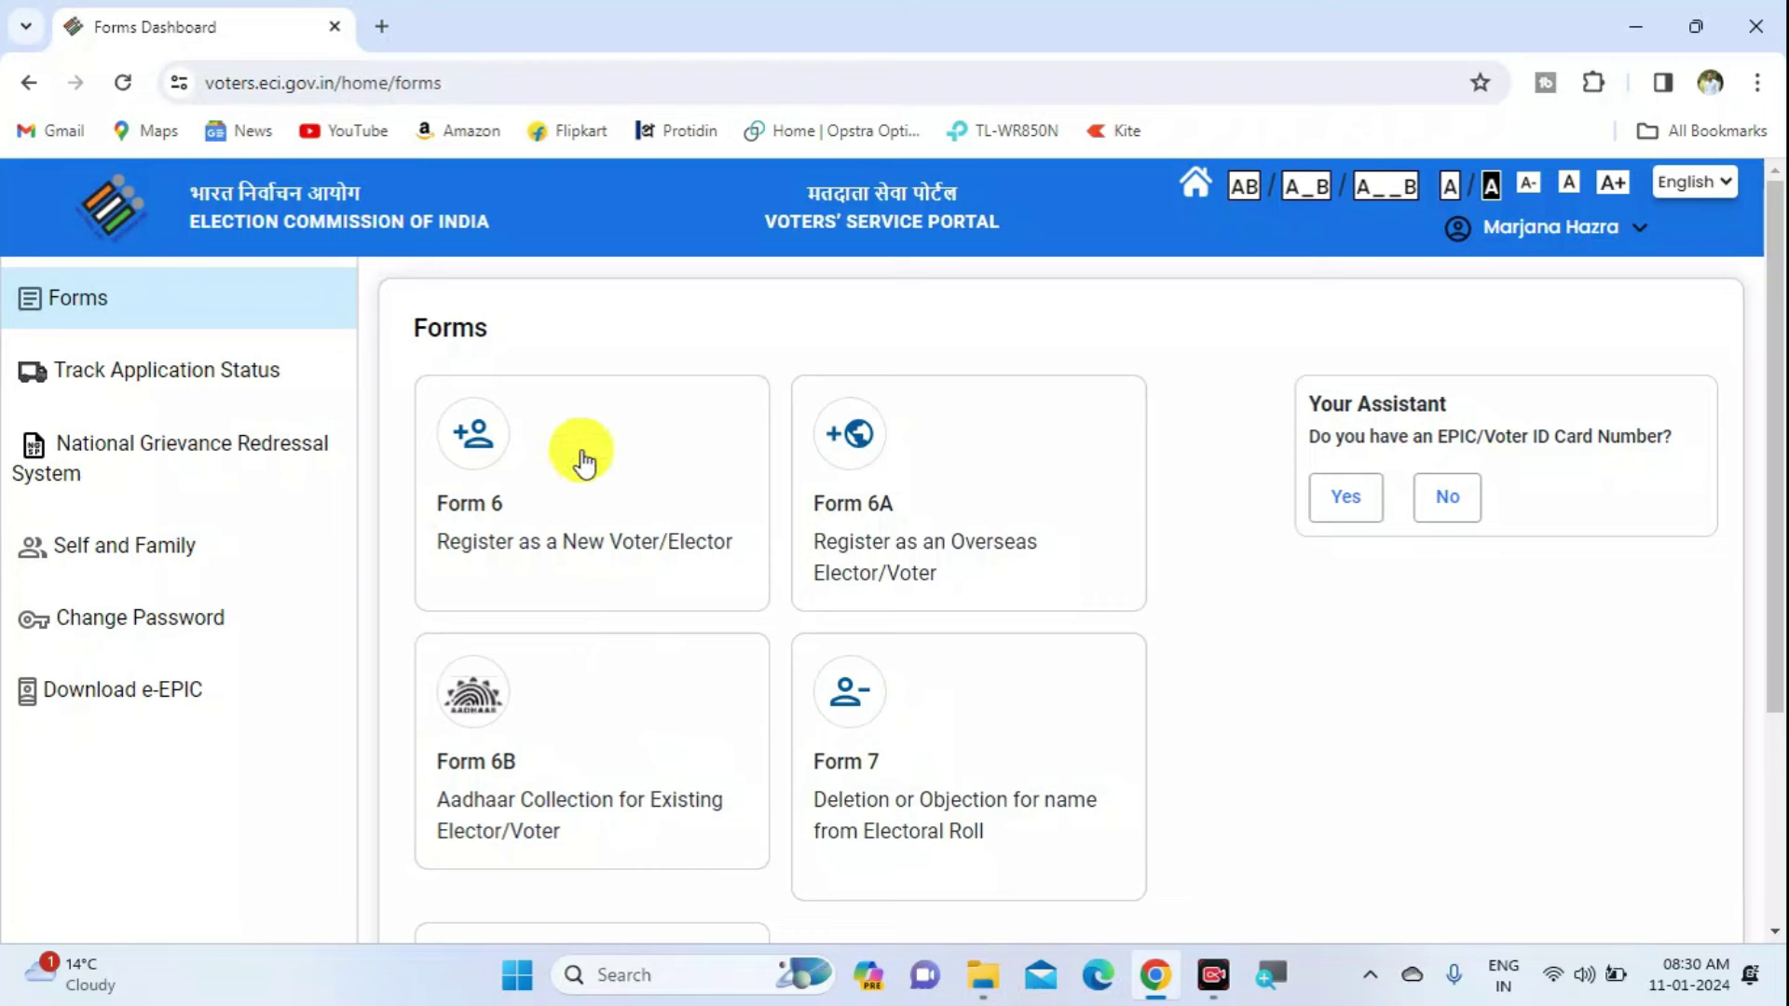
{"action": "scroll", "coordinate": [723, 650], "scroll_direction": "down", "scroll_amount": 3}
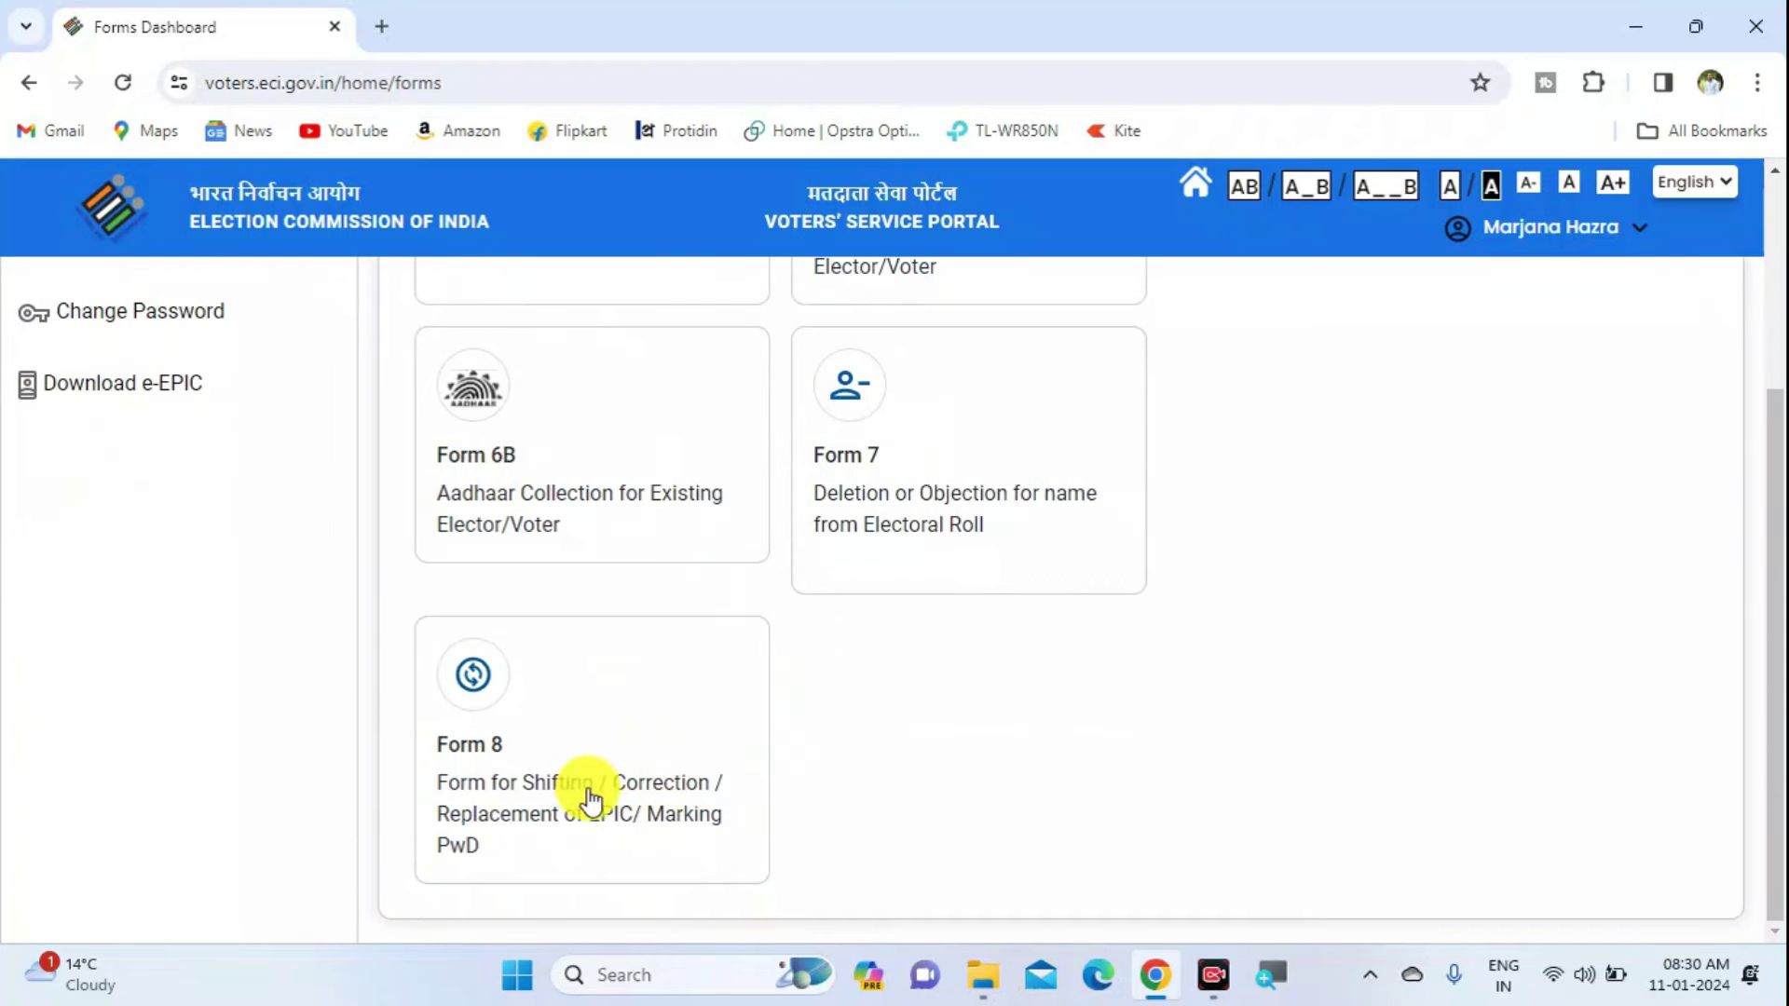
{"action": "left_click", "coordinate": [527, 799]}
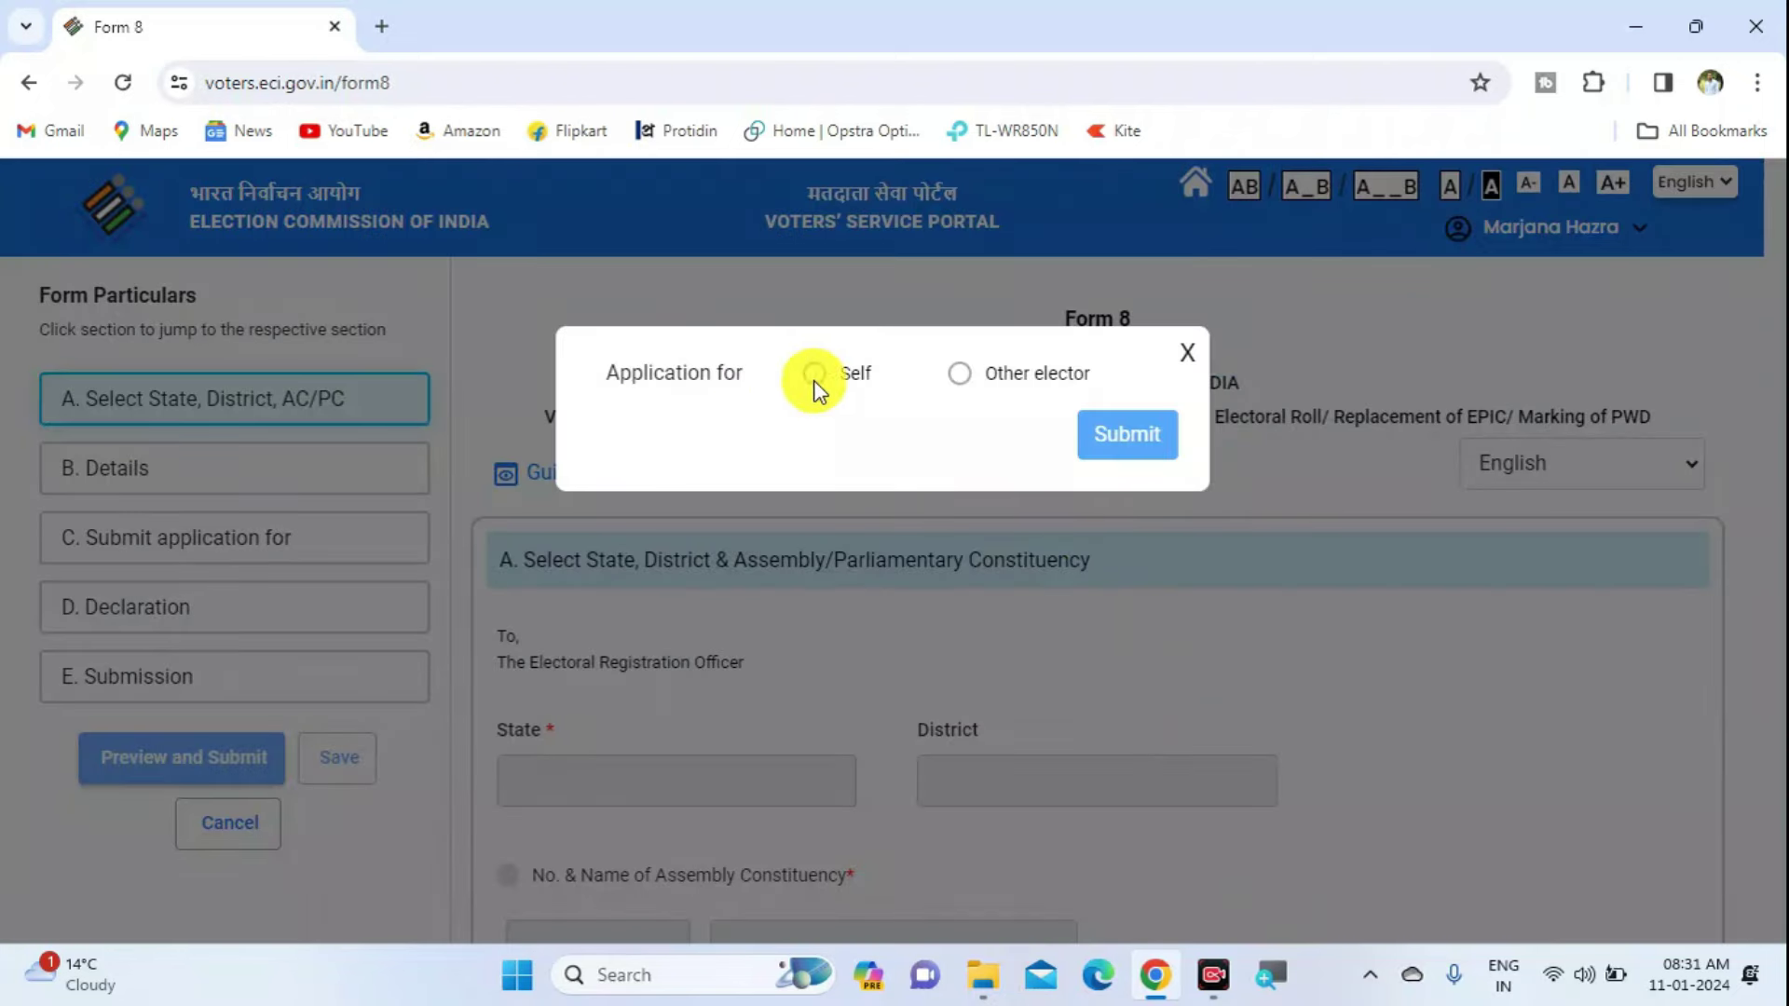
- Start the application for another elector, enter the elector's EPIC number and confirm the matching voter record
{"action": "left_click", "coordinate": [960, 379]}
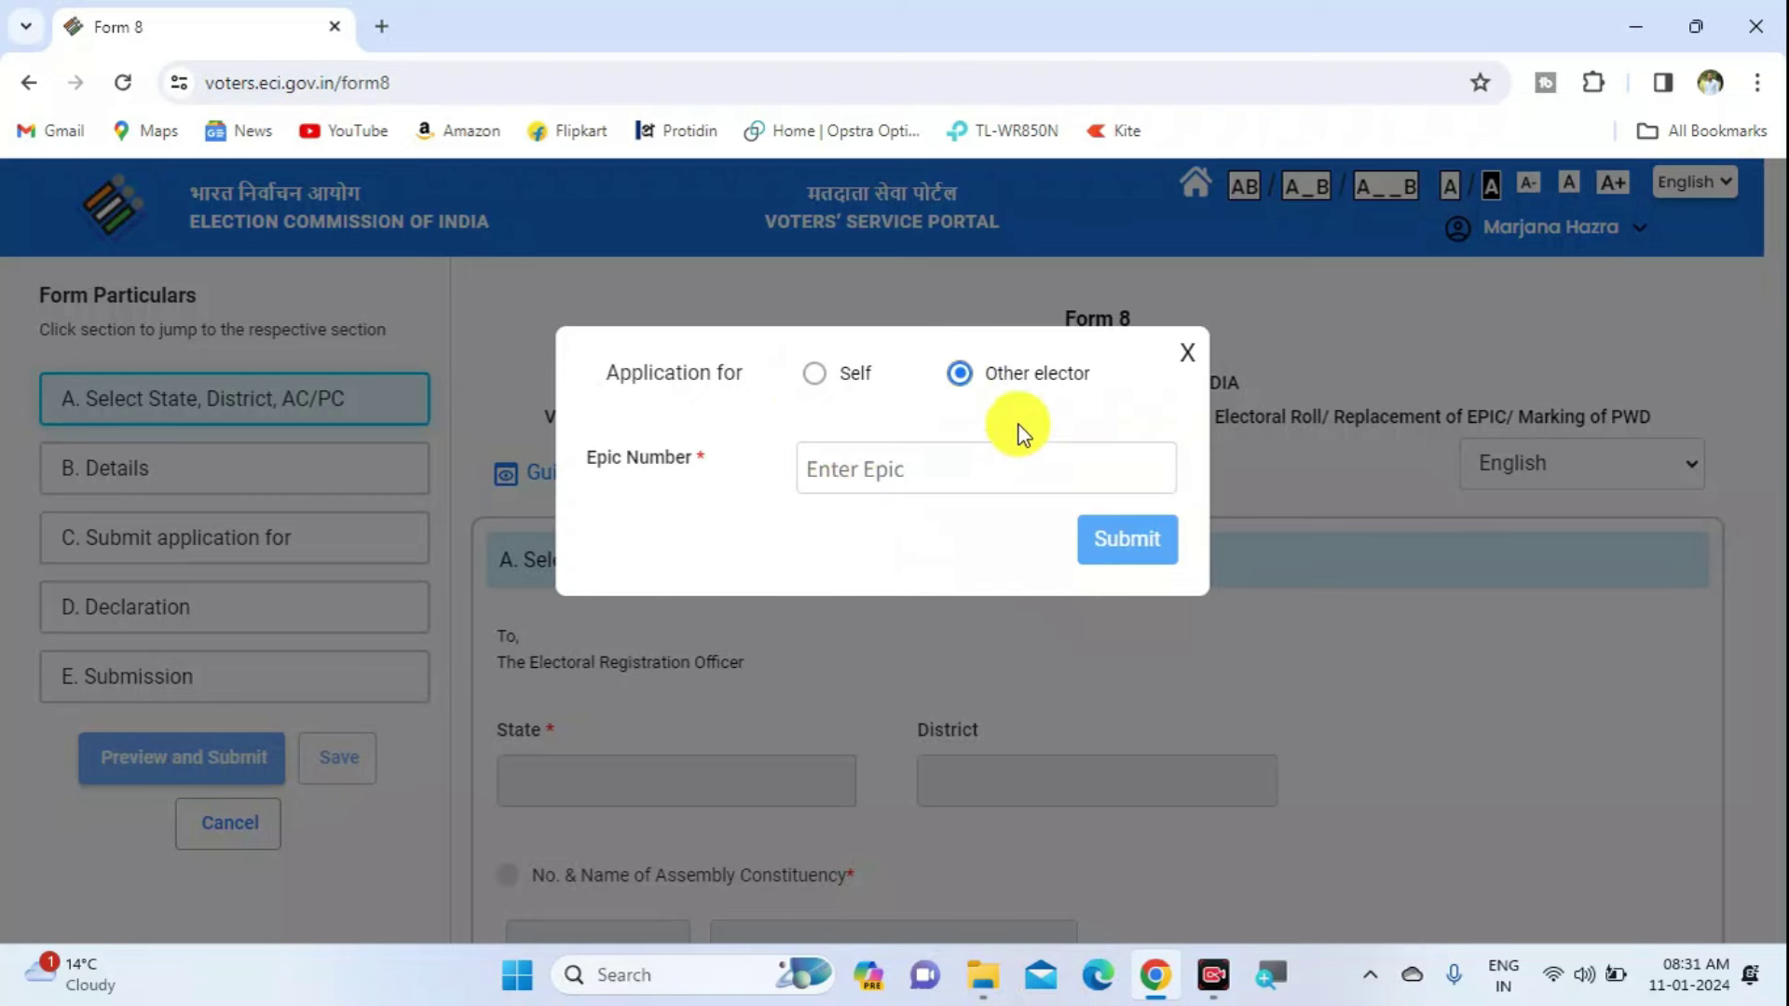
{"action": "left_click", "coordinate": [839, 477]}
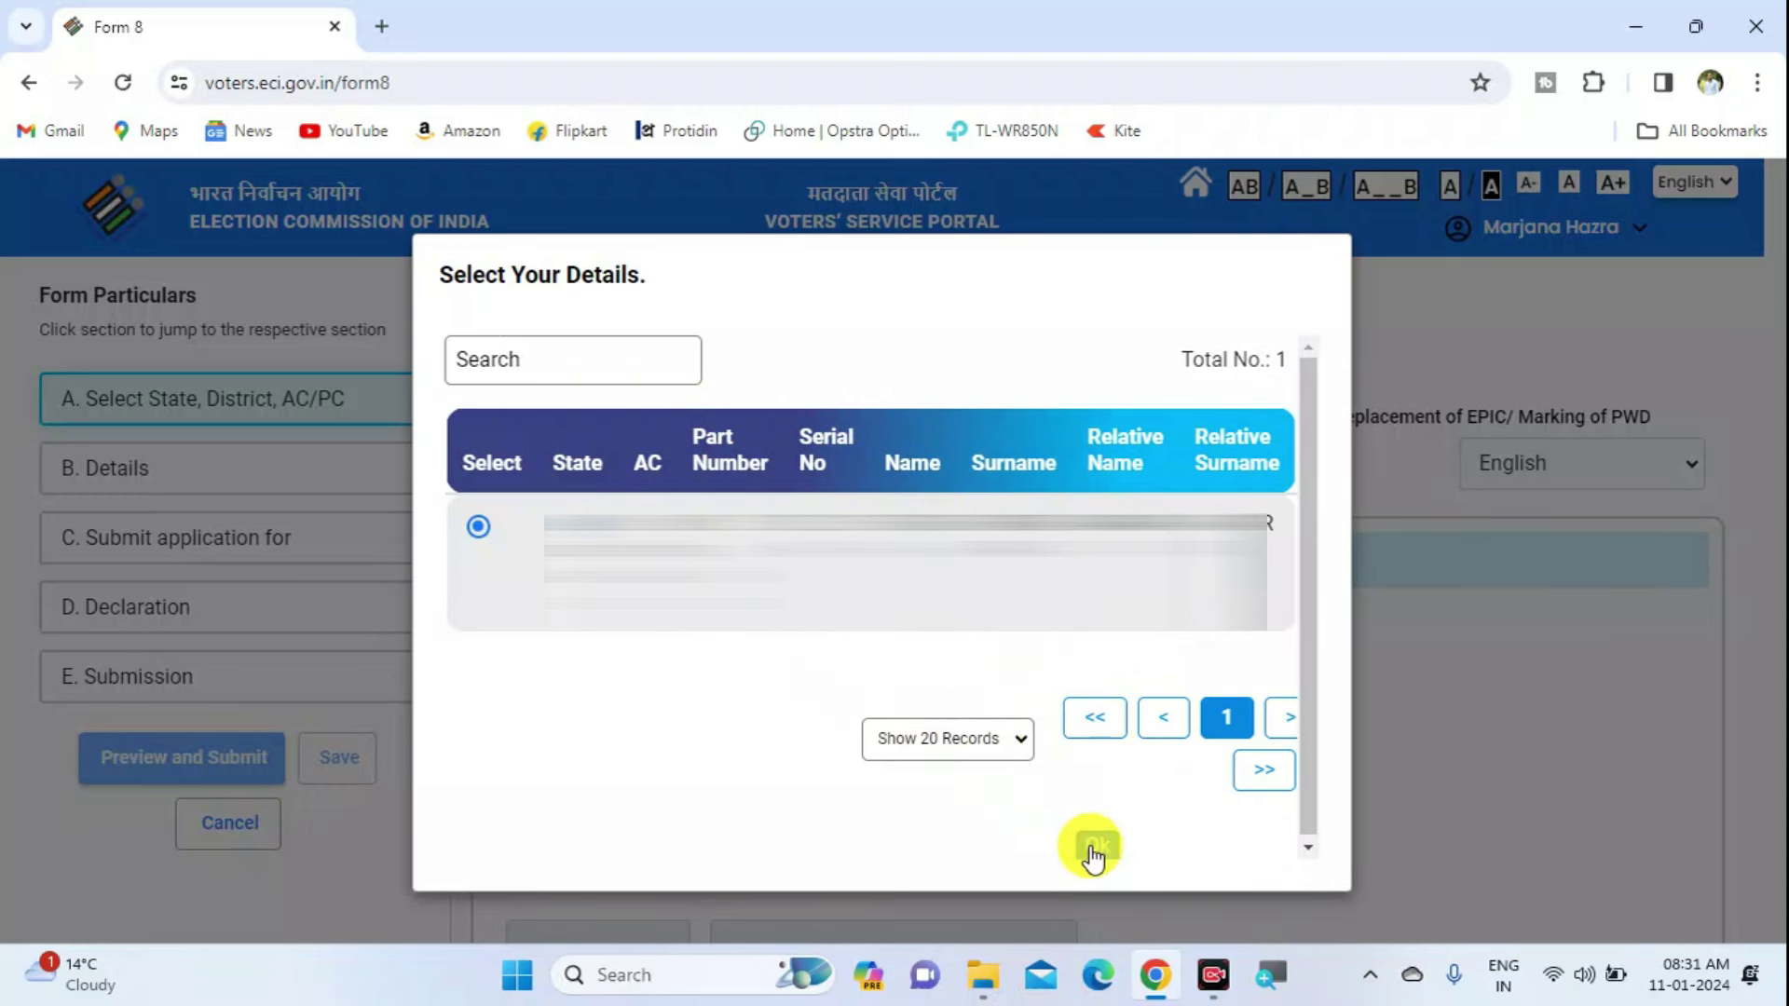
{"action": "left_click", "coordinate": [1249, 899]}
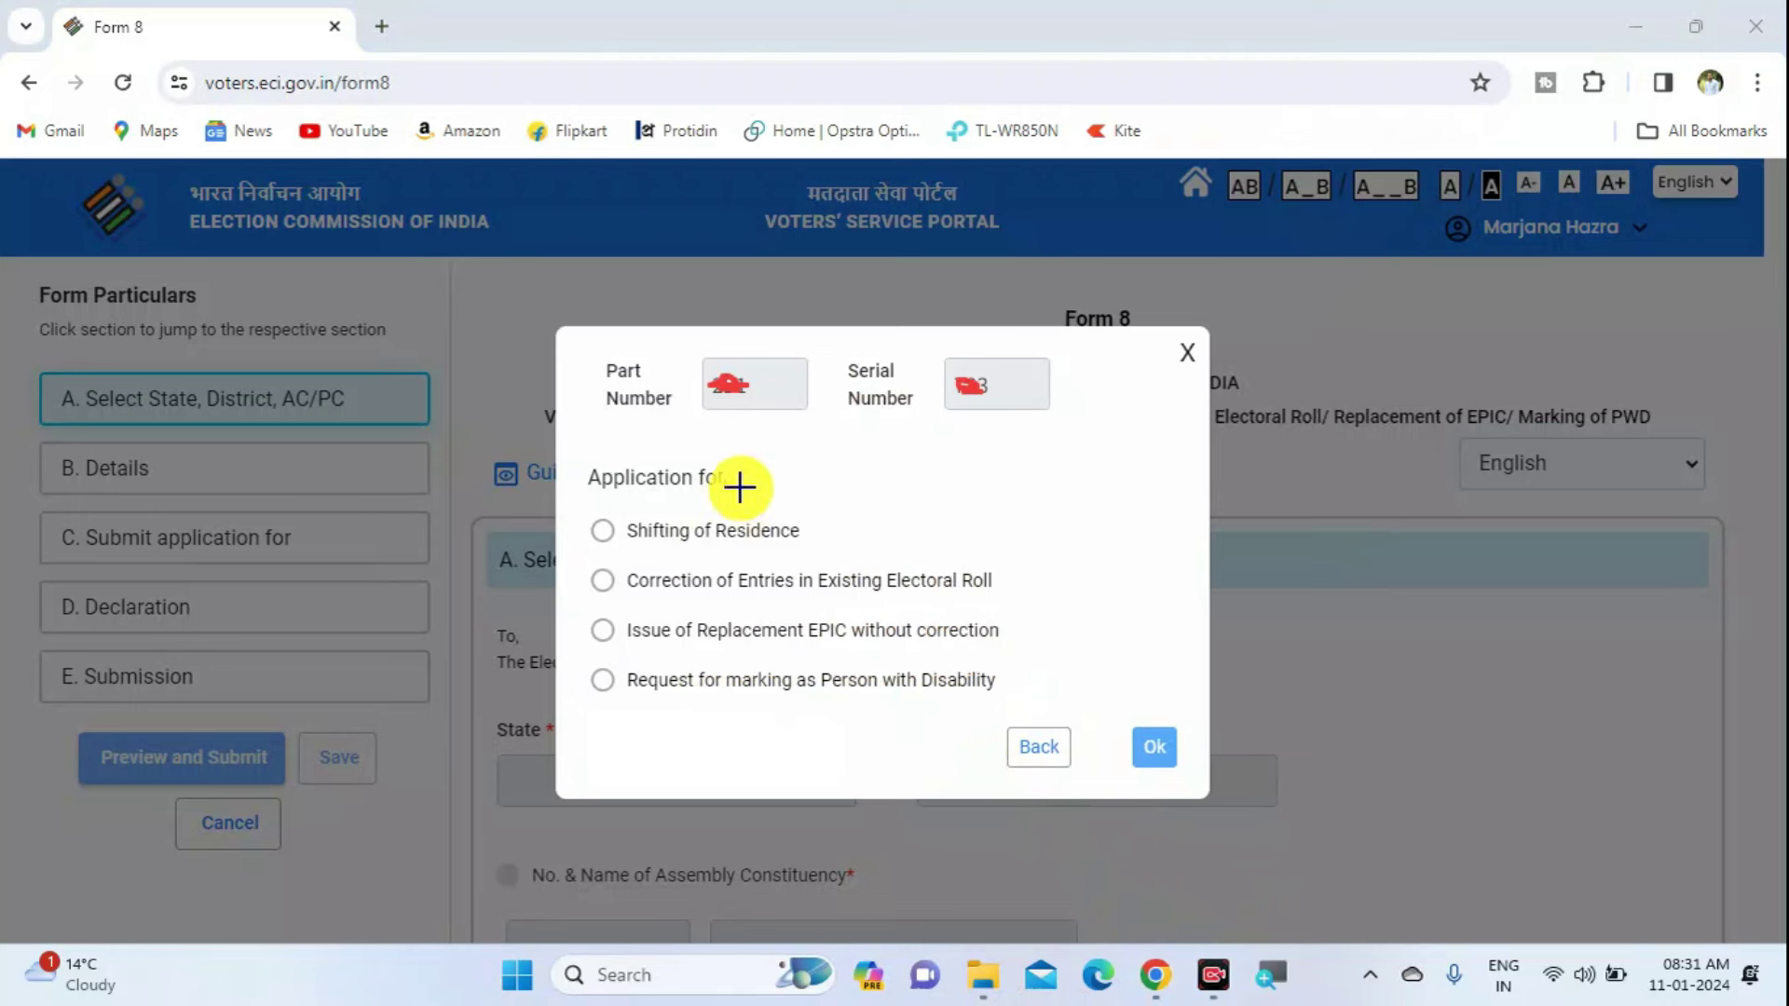
- Choose Correction of Entries in Existing Electoral Roll as the application type and complete the state, district and constituency section
{"action": "left_click", "coordinate": [595, 588]}
{"action": "left_click_drag", "start_coordinate": [593, 590], "coordinate": [1018, 601]}
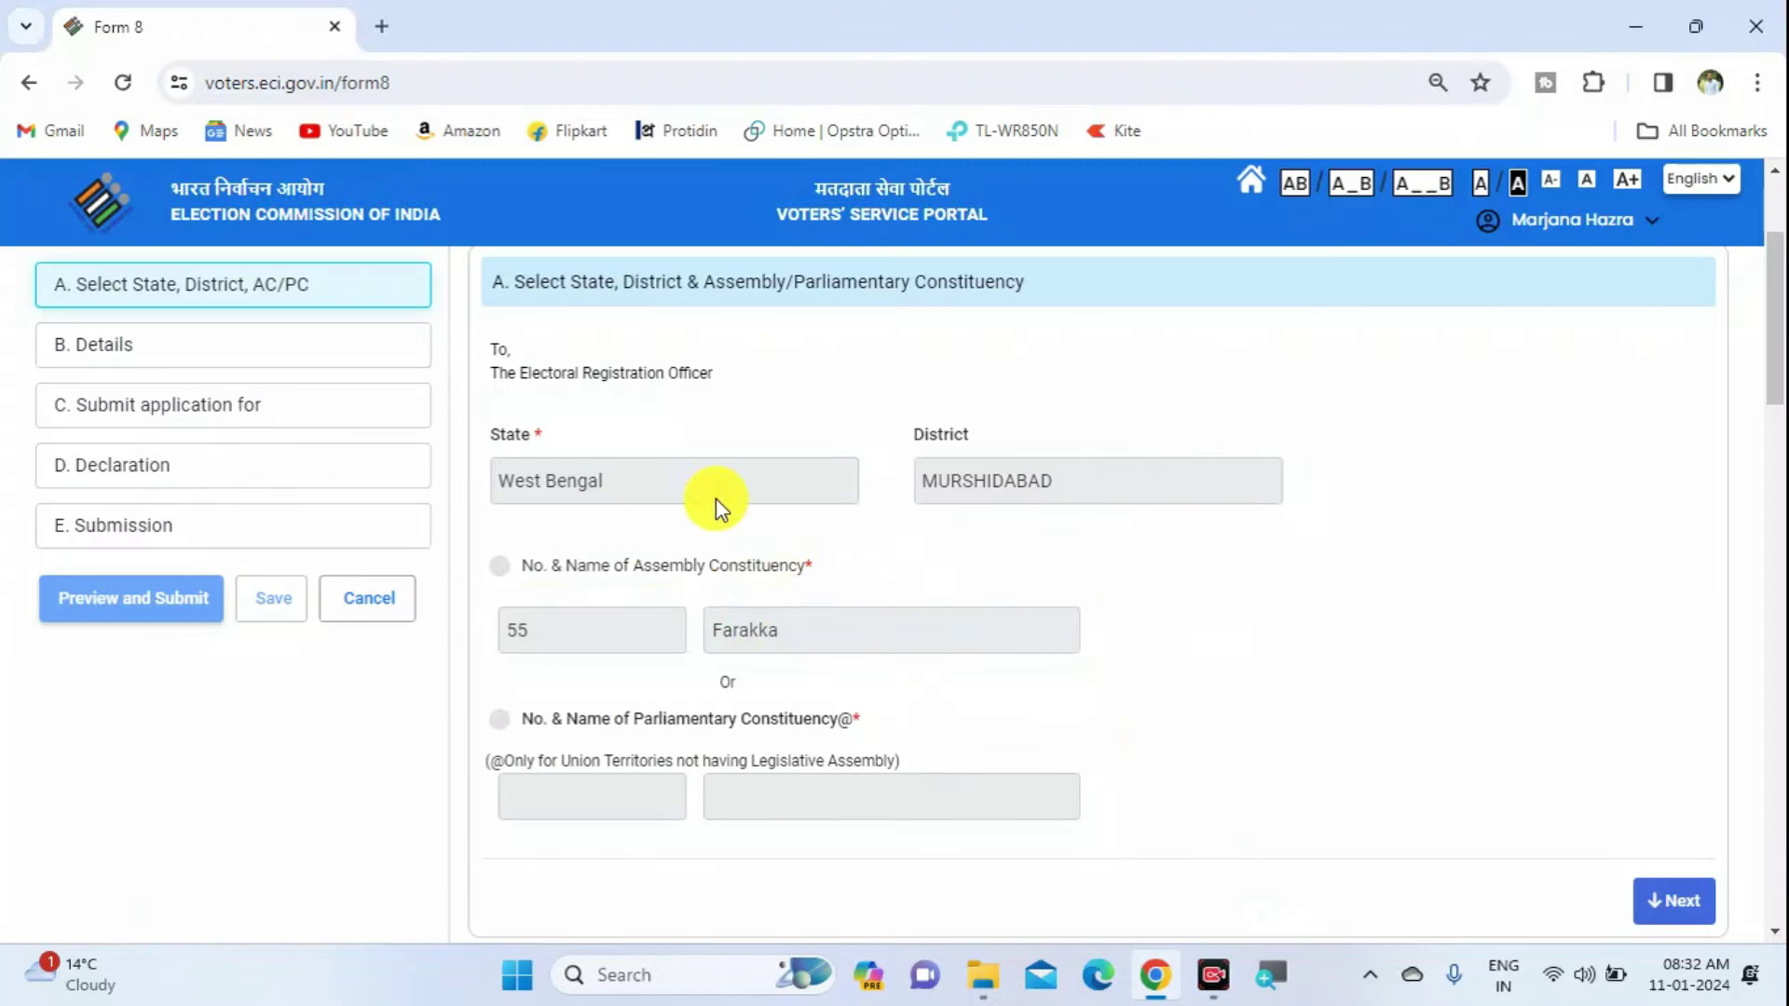
{"action": "scroll", "coordinate": [1085, 607], "scroll_direction": "down", "scroll_amount": 1}
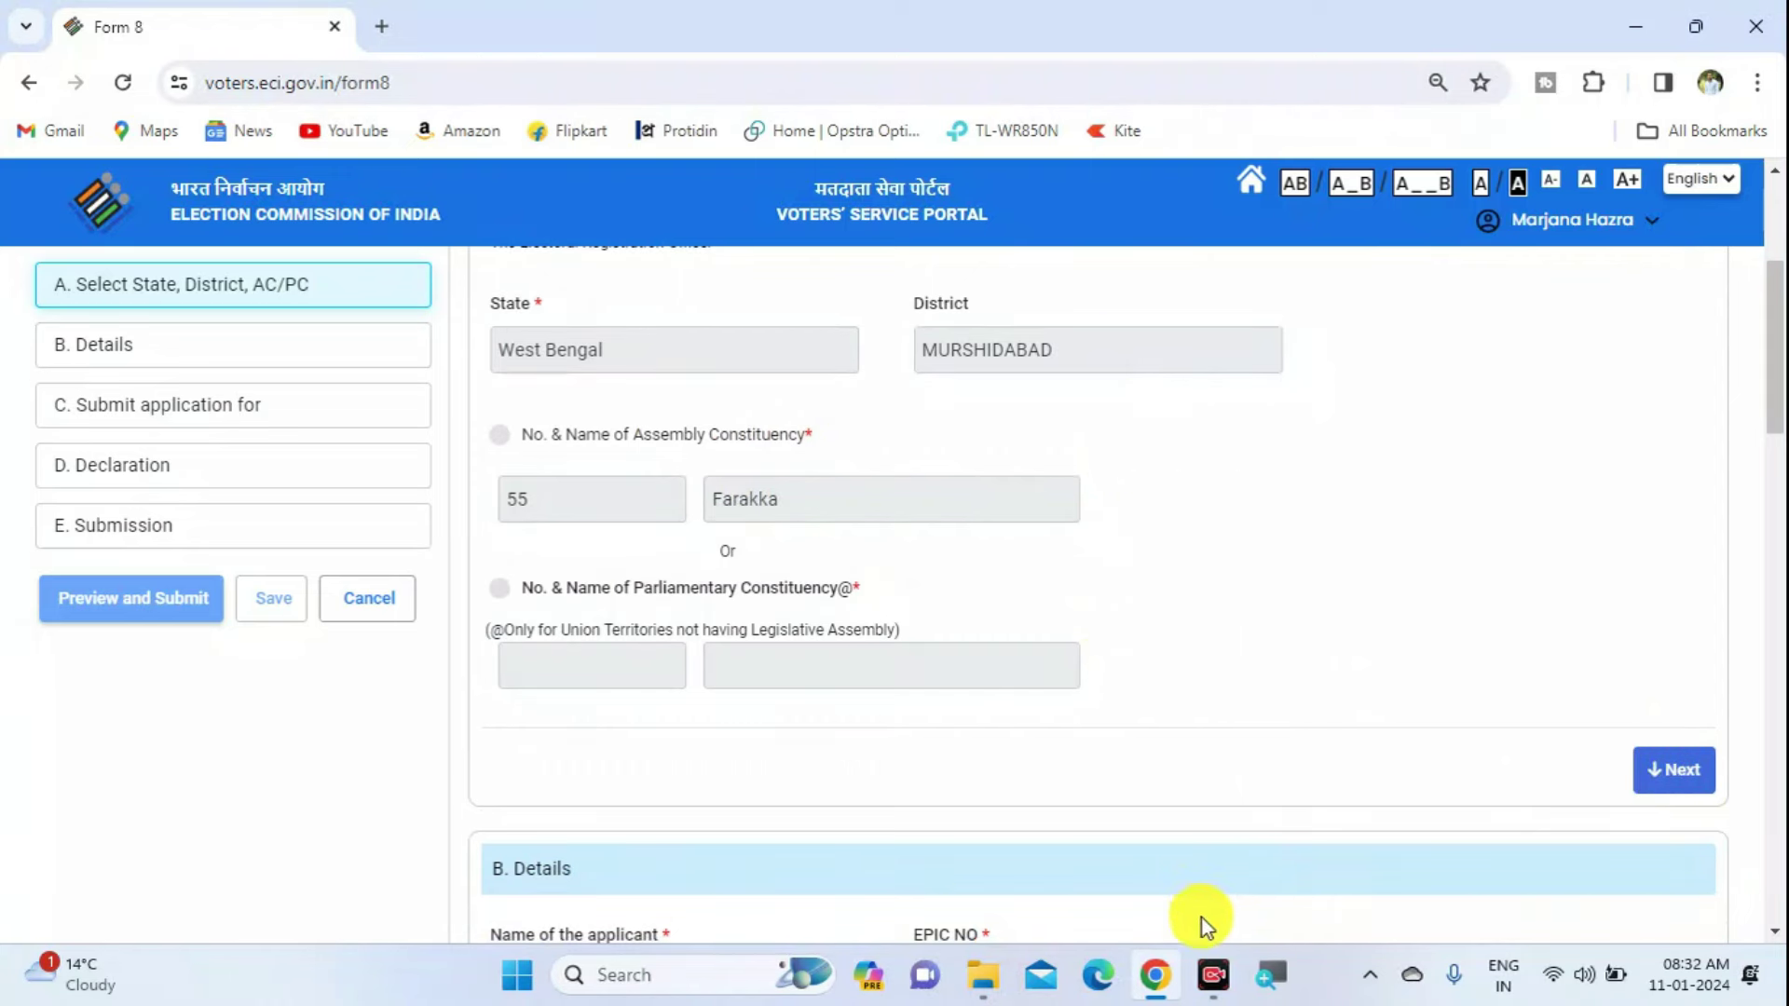
{"action": "mouse_move", "coordinate": [1605, 718]}
{"action": "left_mouse_down"}
{"action": "mouse_move", "coordinate": [1733, 815]}
{"action": "mouse_move", "coordinate": [1605, 716]}
{"action": "left_mouse_up"}
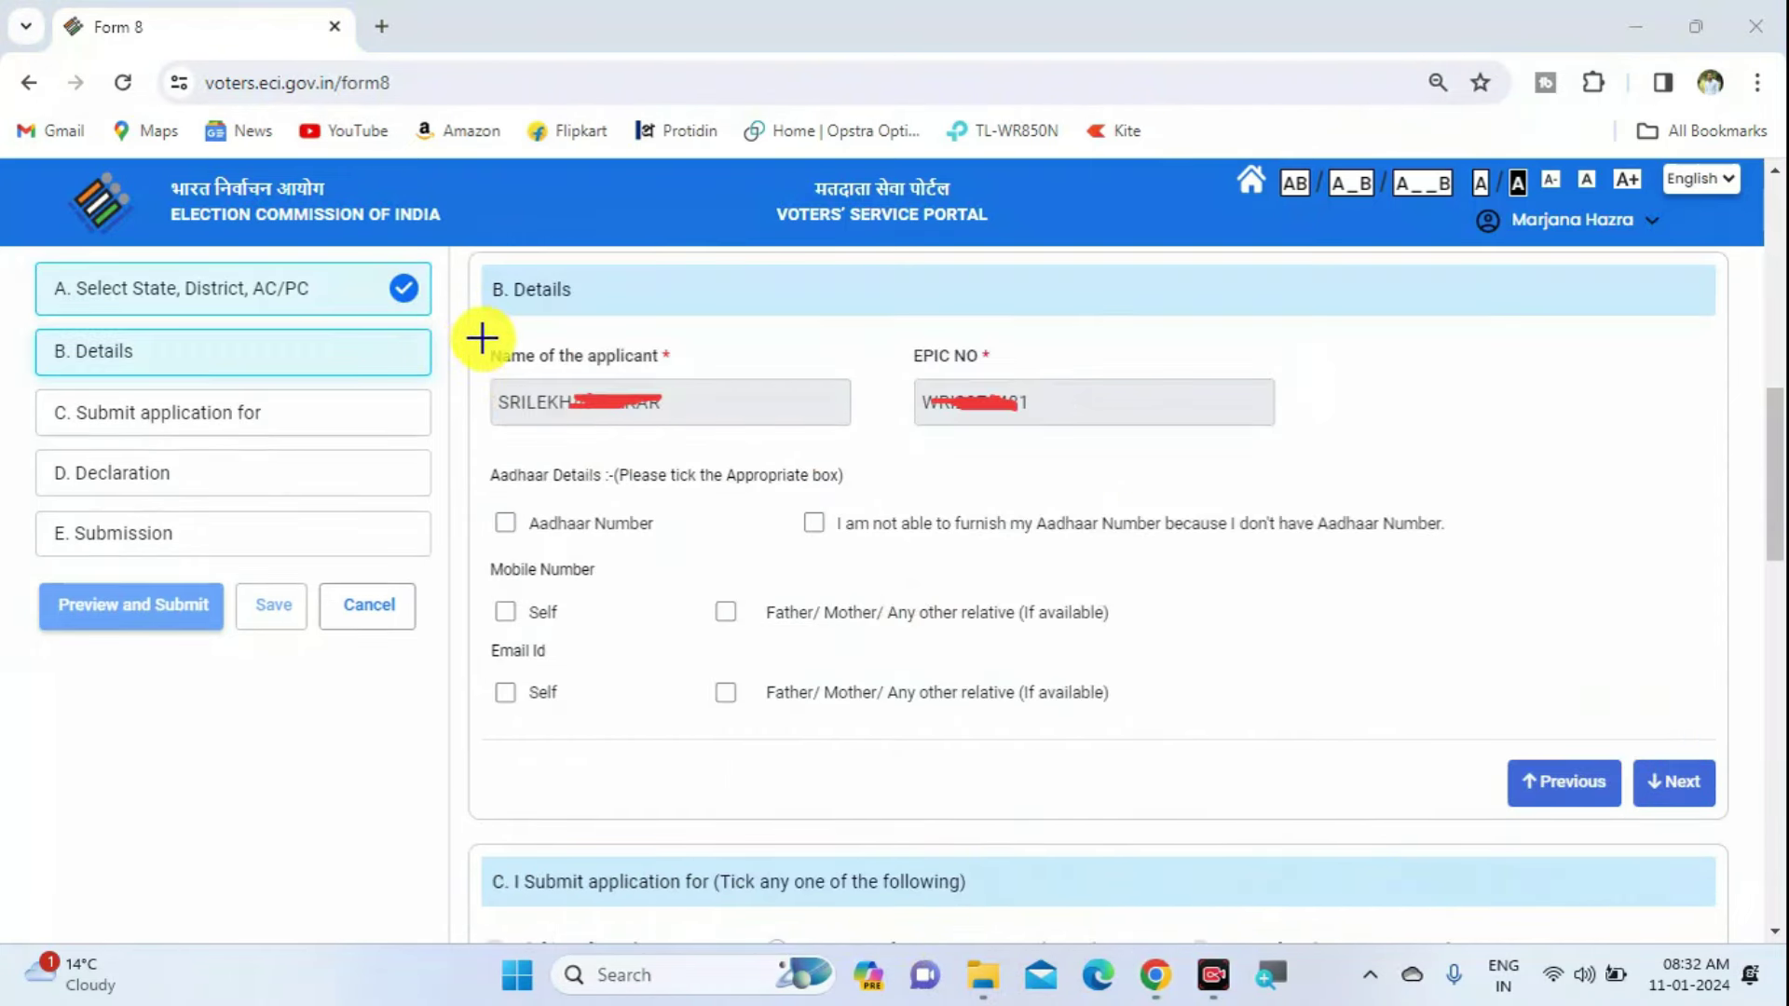
- Check the applicant's name and EPIC number in the Details section and continue to section C
{"action": "left_click_drag", "start_coordinate": [476, 335], "coordinate": [612, 319]}
{"action": "mouse_move", "coordinate": [871, 334]}
{"action": "left_mouse_down"}
{"action": "mouse_move", "coordinate": [897, 362]}
{"action": "mouse_move", "coordinate": [1034, 337]}
{"action": "left_mouse_up"}
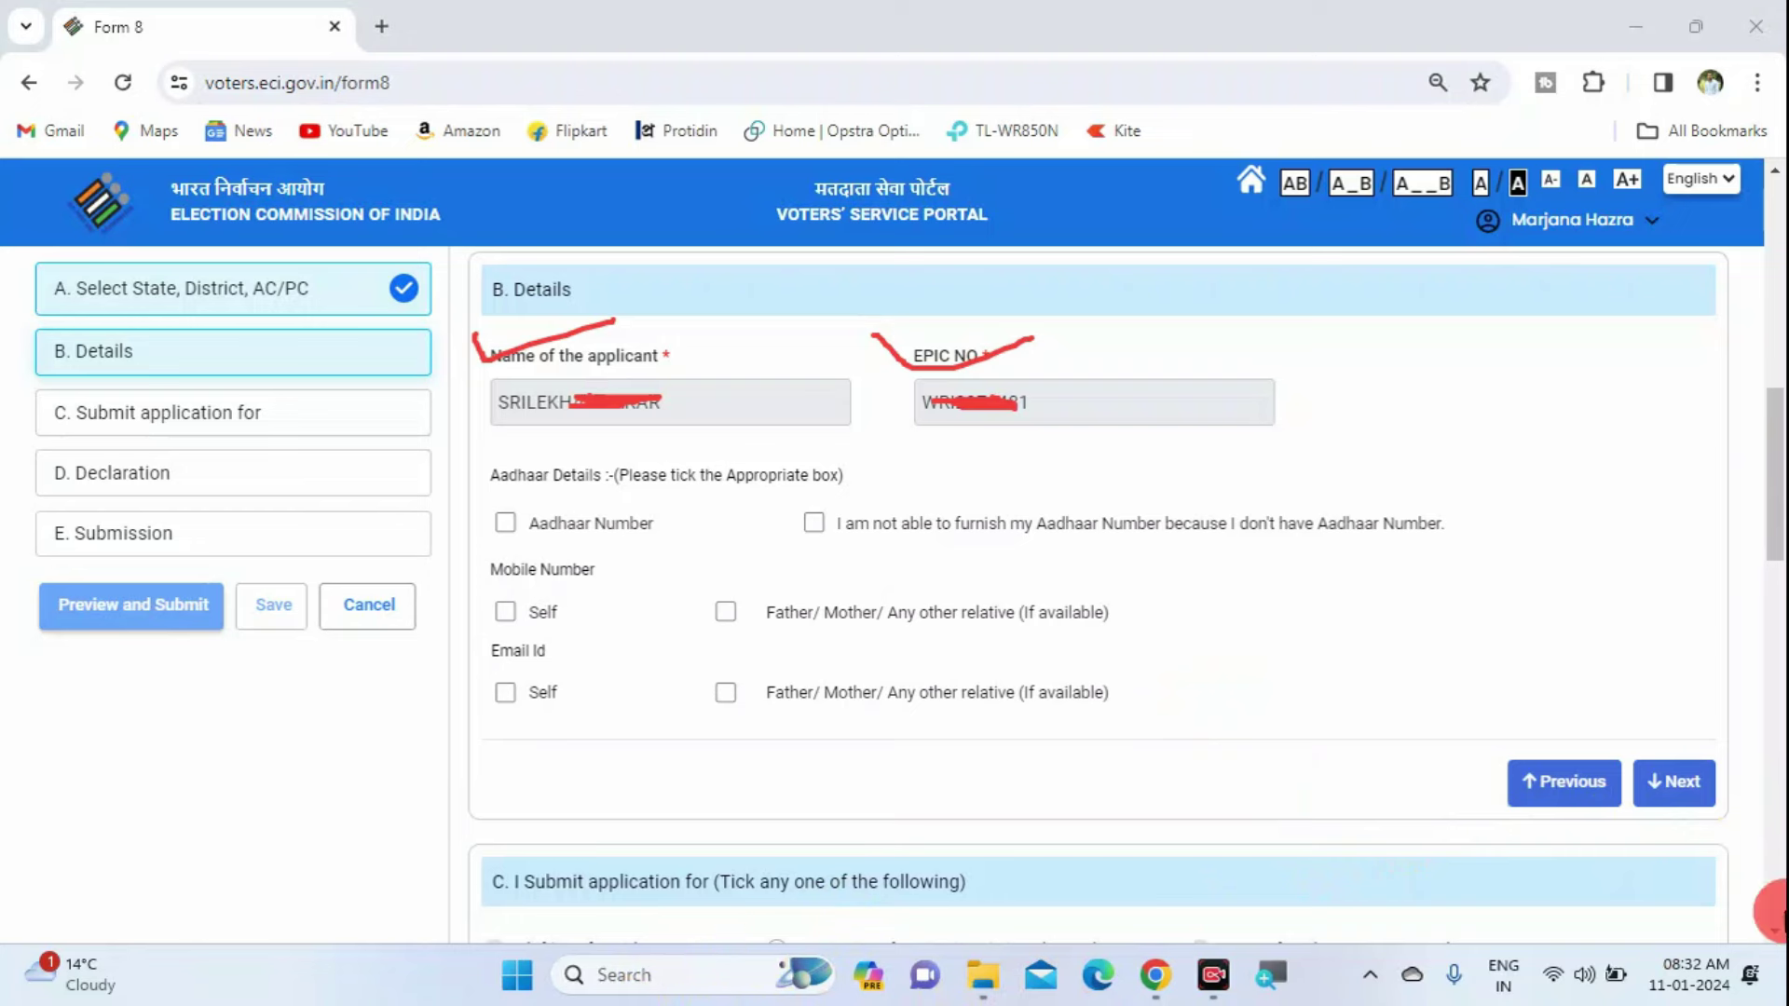
{"action": "mouse_move", "coordinate": [1622, 738]}
{"action": "left_mouse_down"}
{"action": "mouse_move", "coordinate": [1686, 838]}
{"action": "mouse_move", "coordinate": [1737, 845]}
{"action": "left_mouse_up"}
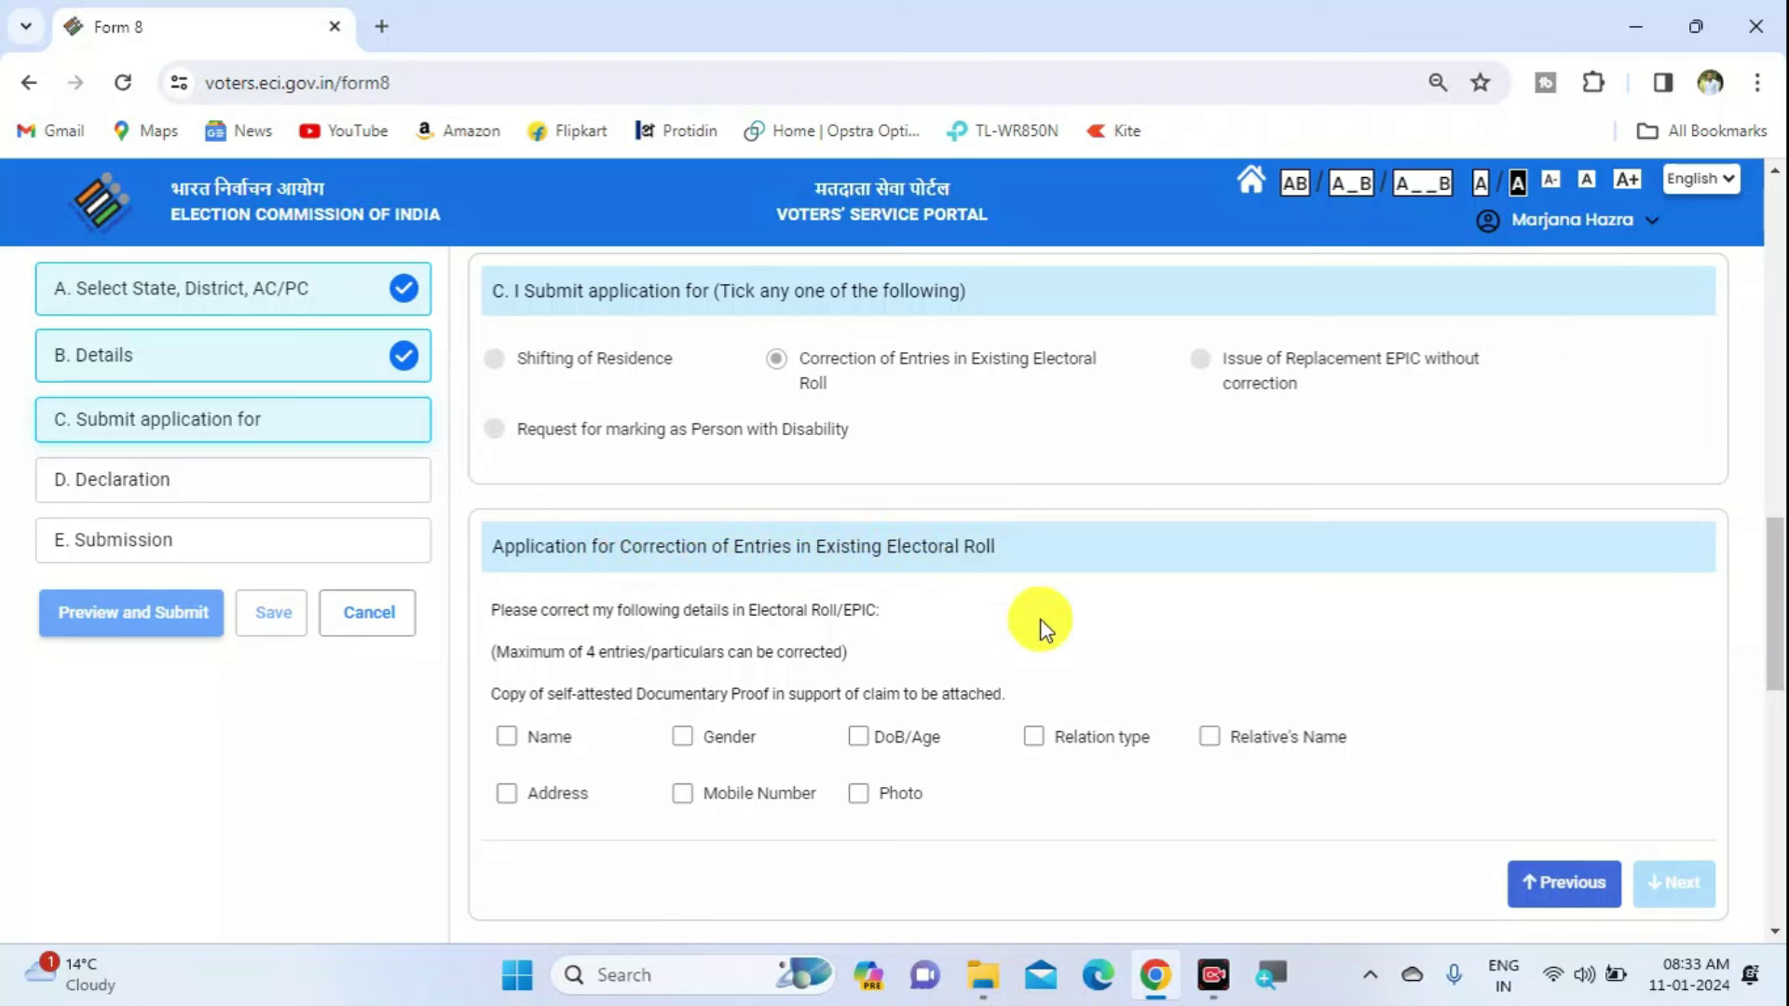
- Select Mobile Number as the electoral roll entry to correct and go to its number field
{"action": "left_click", "coordinate": [684, 794]}
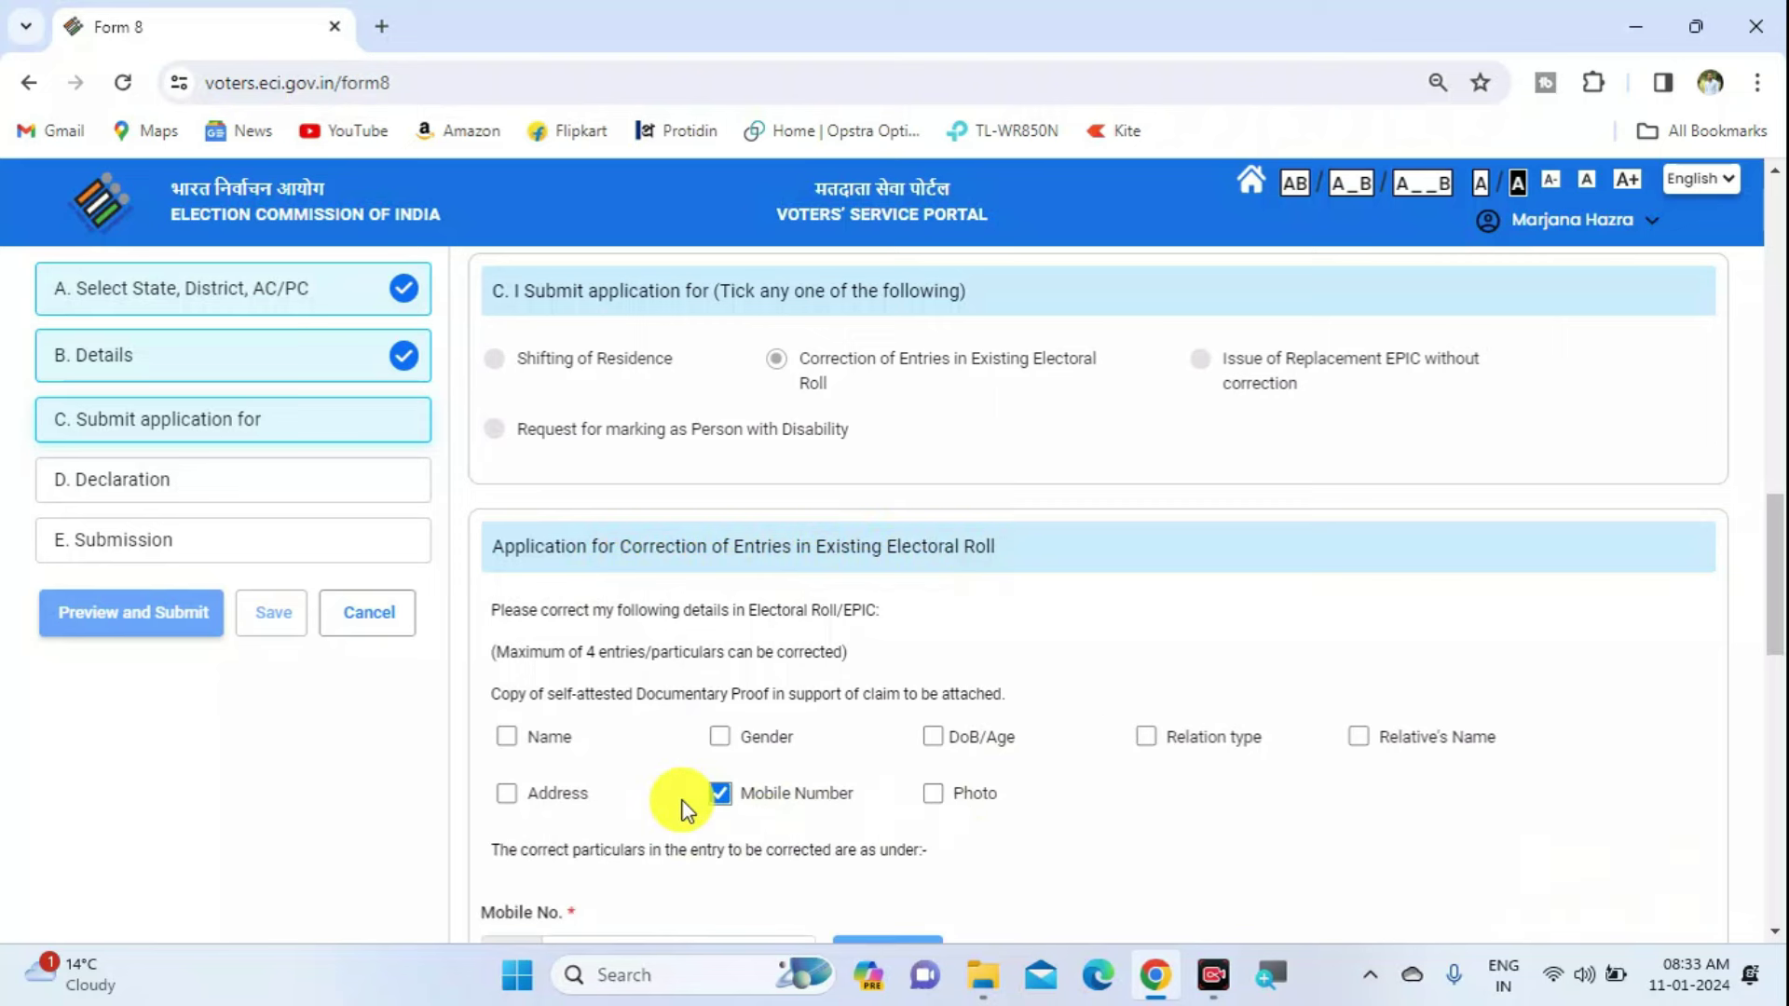
{"action": "left_click_drag", "start_coordinate": [1774, 643], "coordinate": [1776, 674]}
{"action": "left_click", "coordinate": [607, 799]}
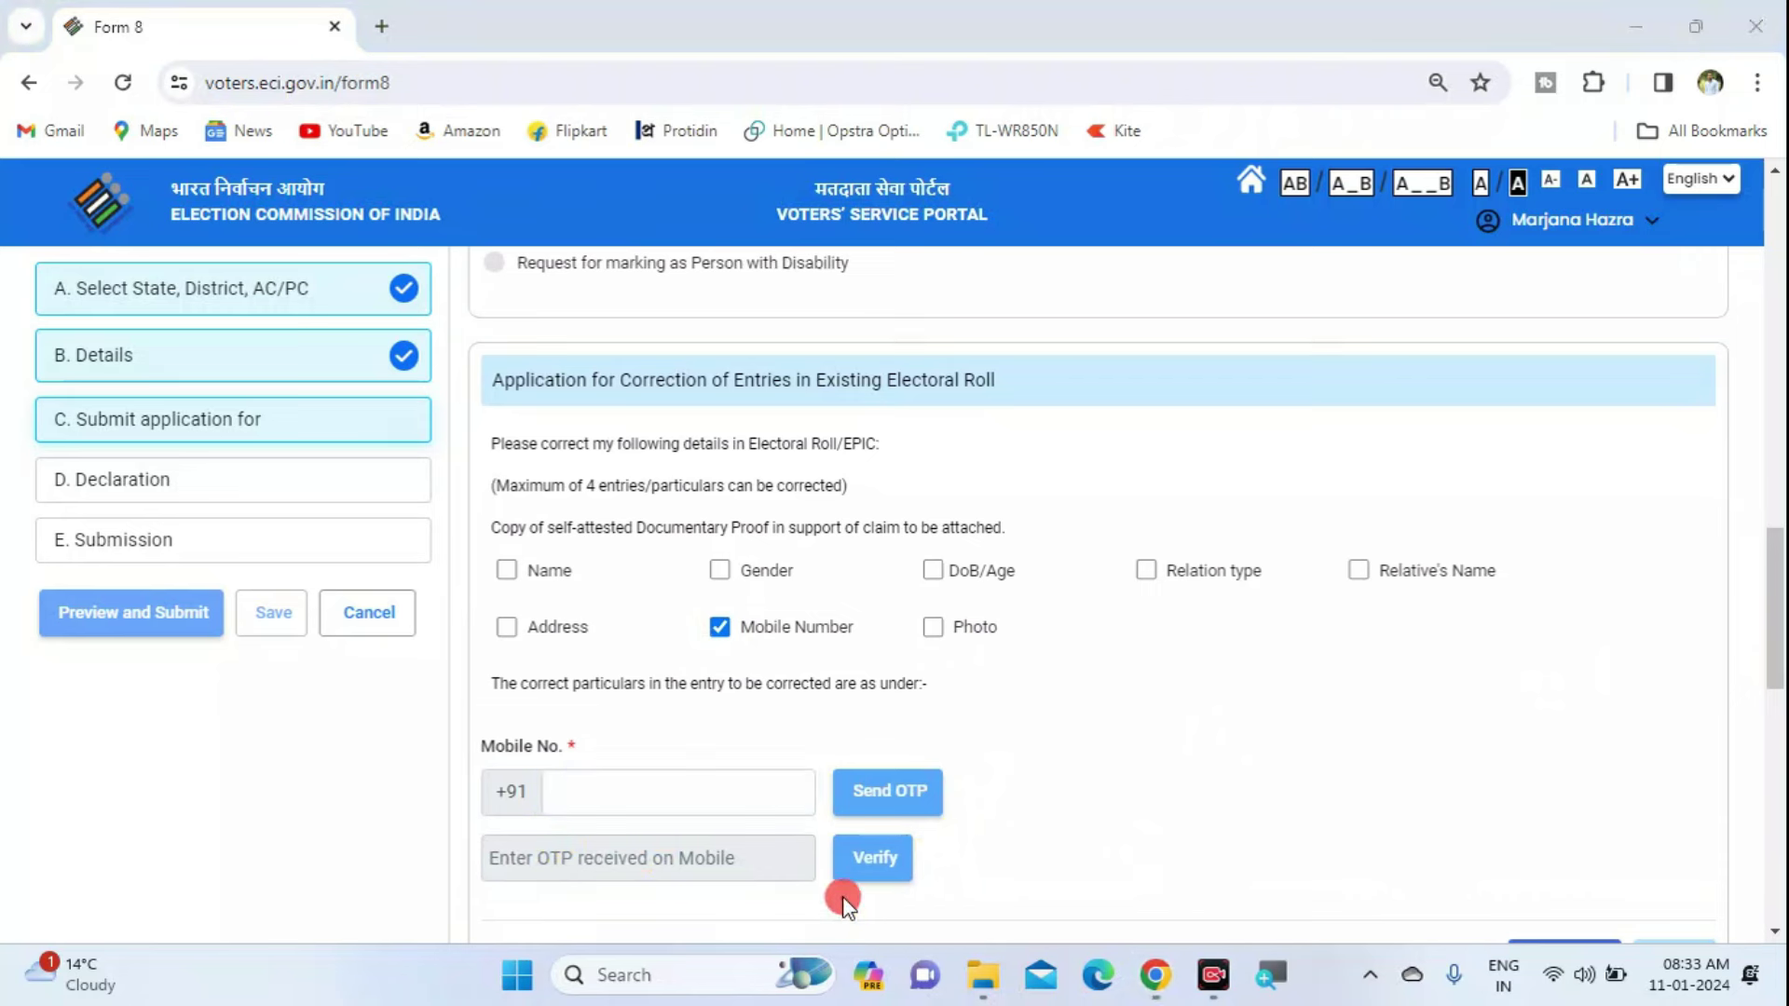
- Enter the elector's mobile number, request an OTP, and verify the number with the received code
{"action": "left_click_drag", "start_coordinate": [543, 766], "coordinate": [794, 823]}
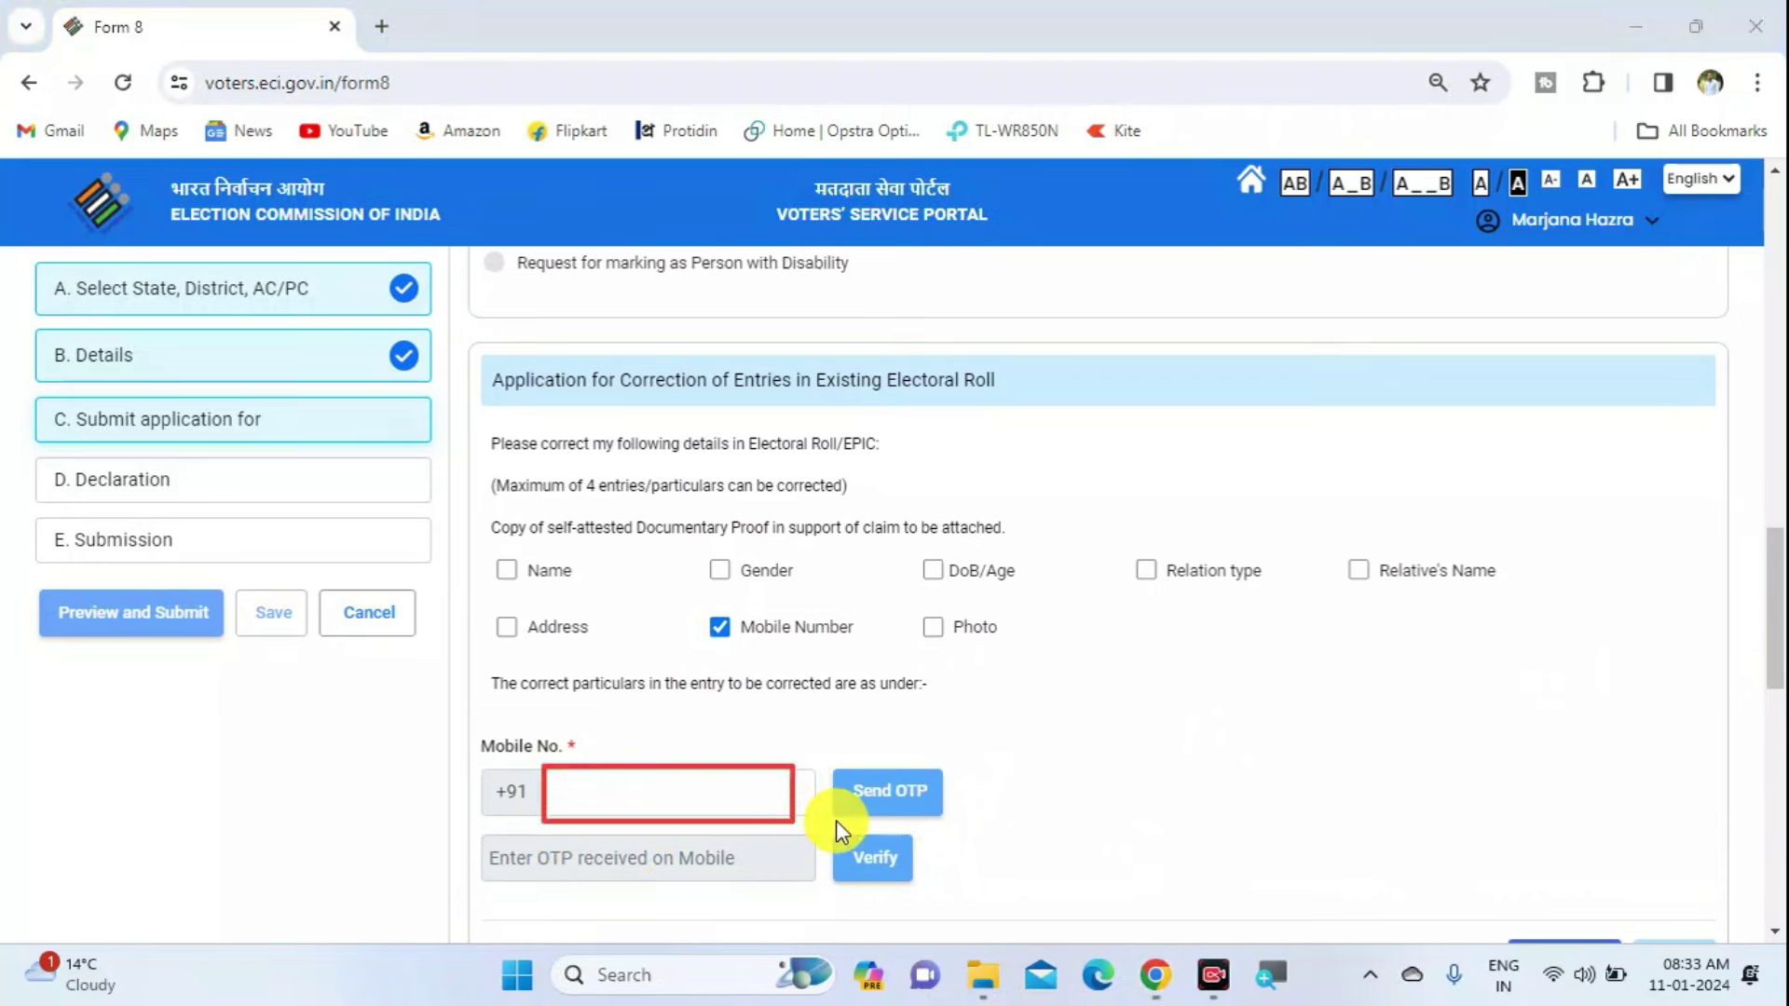
{"action": "left_click_drag", "start_coordinate": [831, 757], "coordinate": [948, 821]}
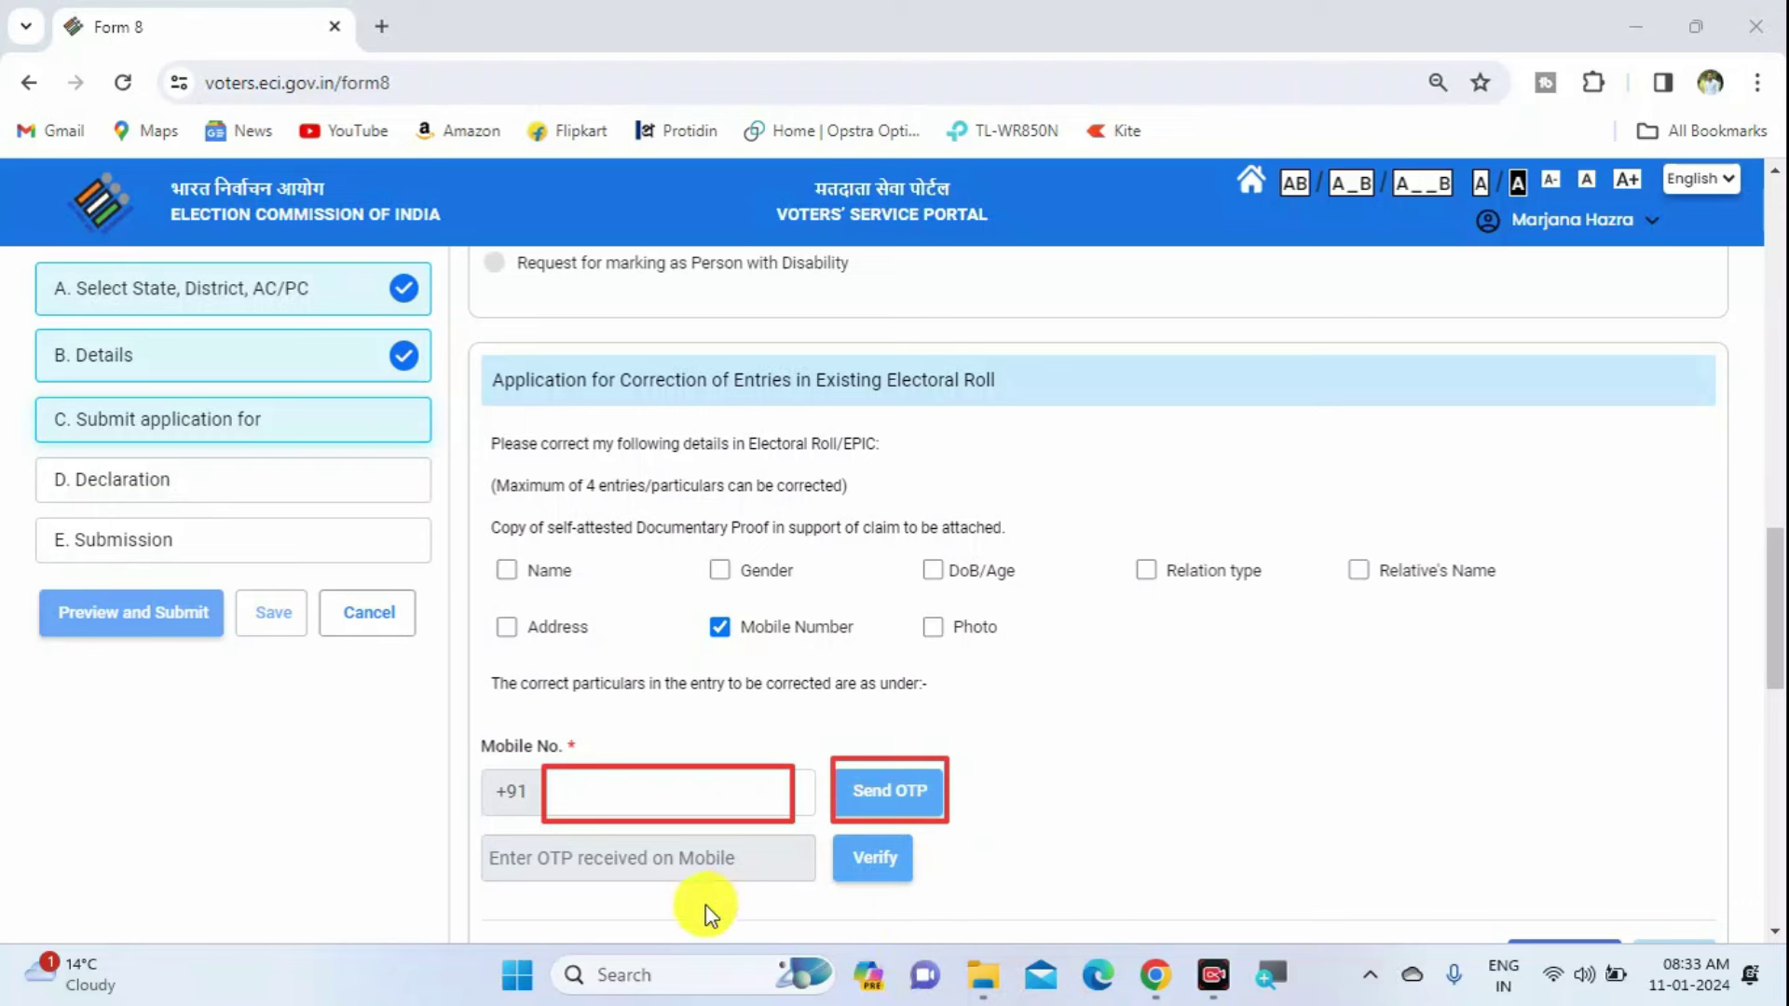
{"action": "key", "text": "Escape"}
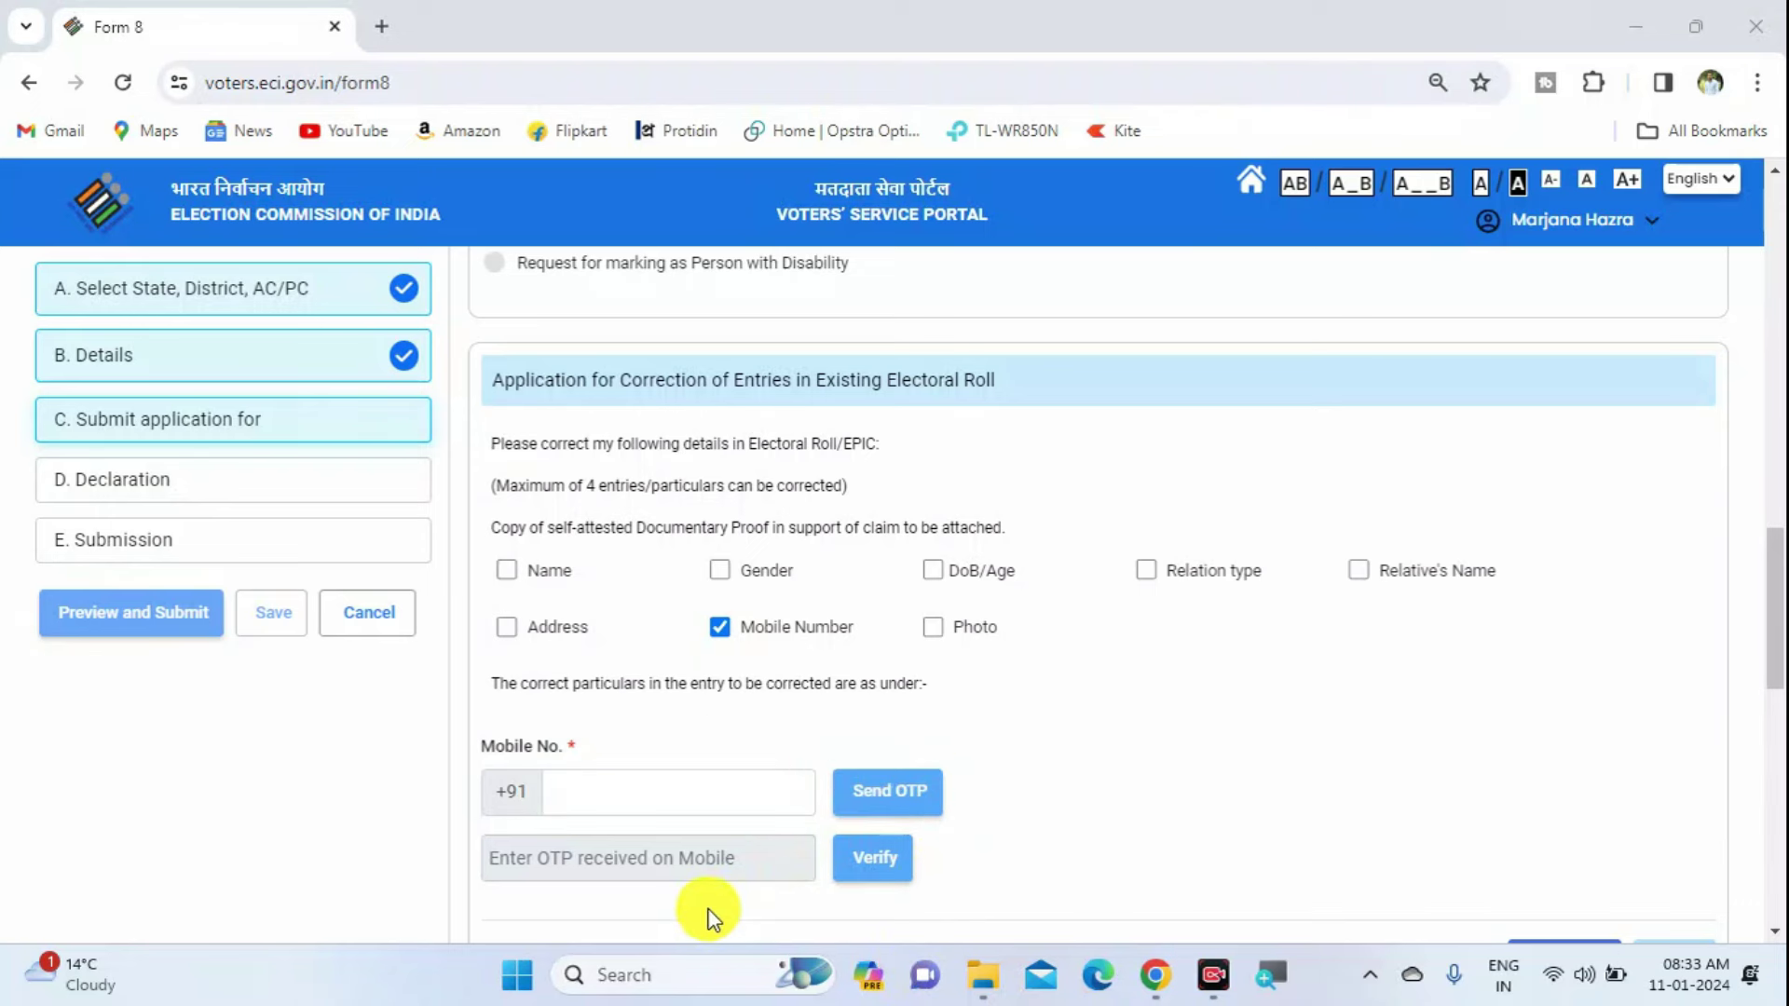
{"action": "left_click", "coordinate": [611, 870]}
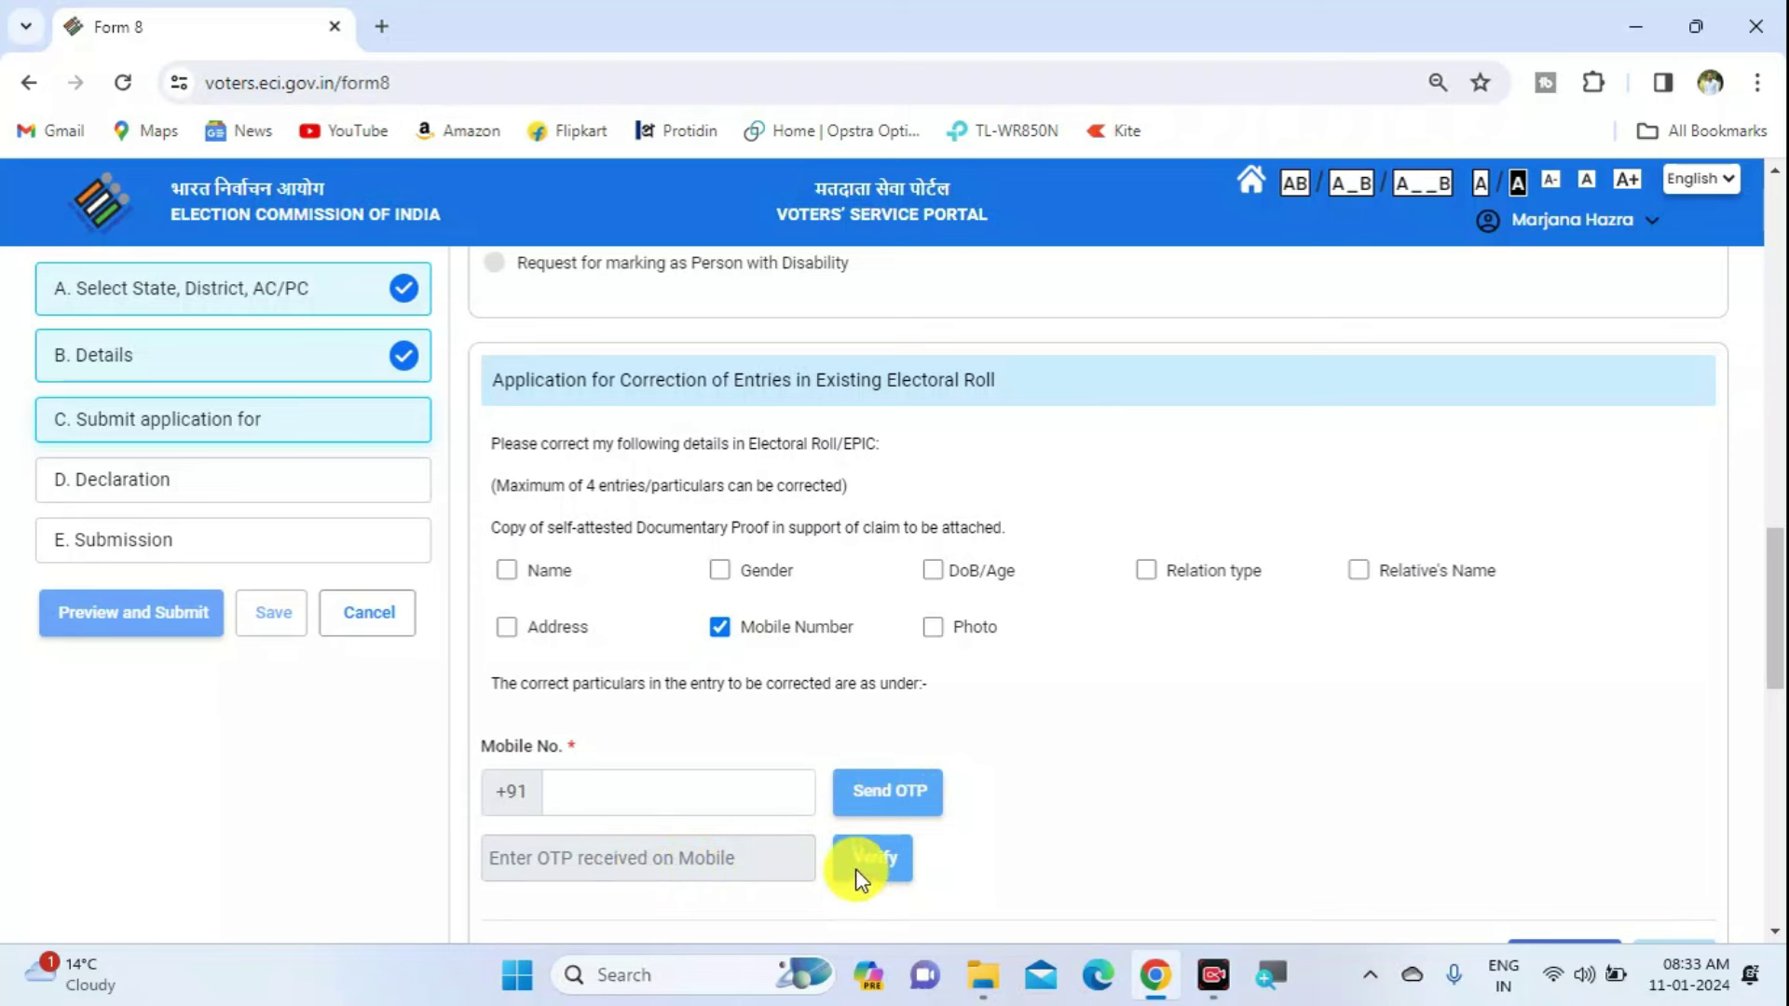
{"action": "left_click", "coordinate": [640, 792]}
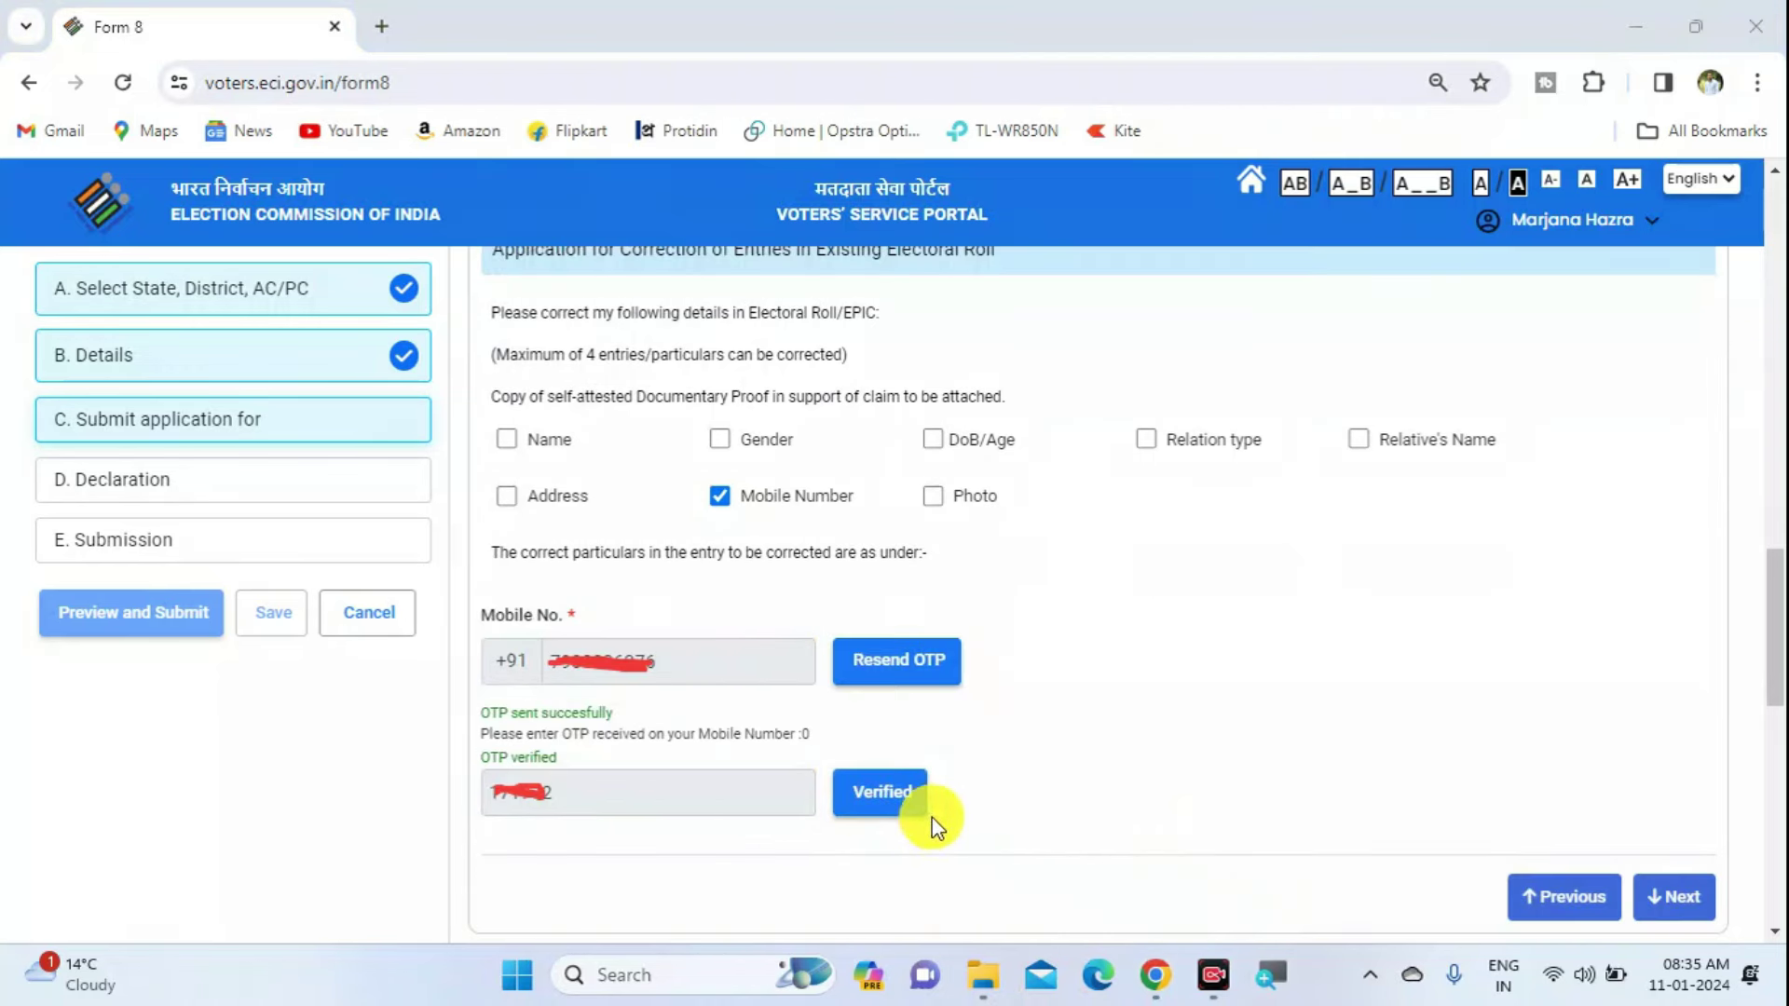
{"action": "mouse_move", "coordinate": [827, 751]}
{"action": "left_mouse_down"}
{"action": "mouse_move", "coordinate": [903, 819]}
{"action": "mouse_move", "coordinate": [952, 831]}
{"action": "left_mouse_up"}
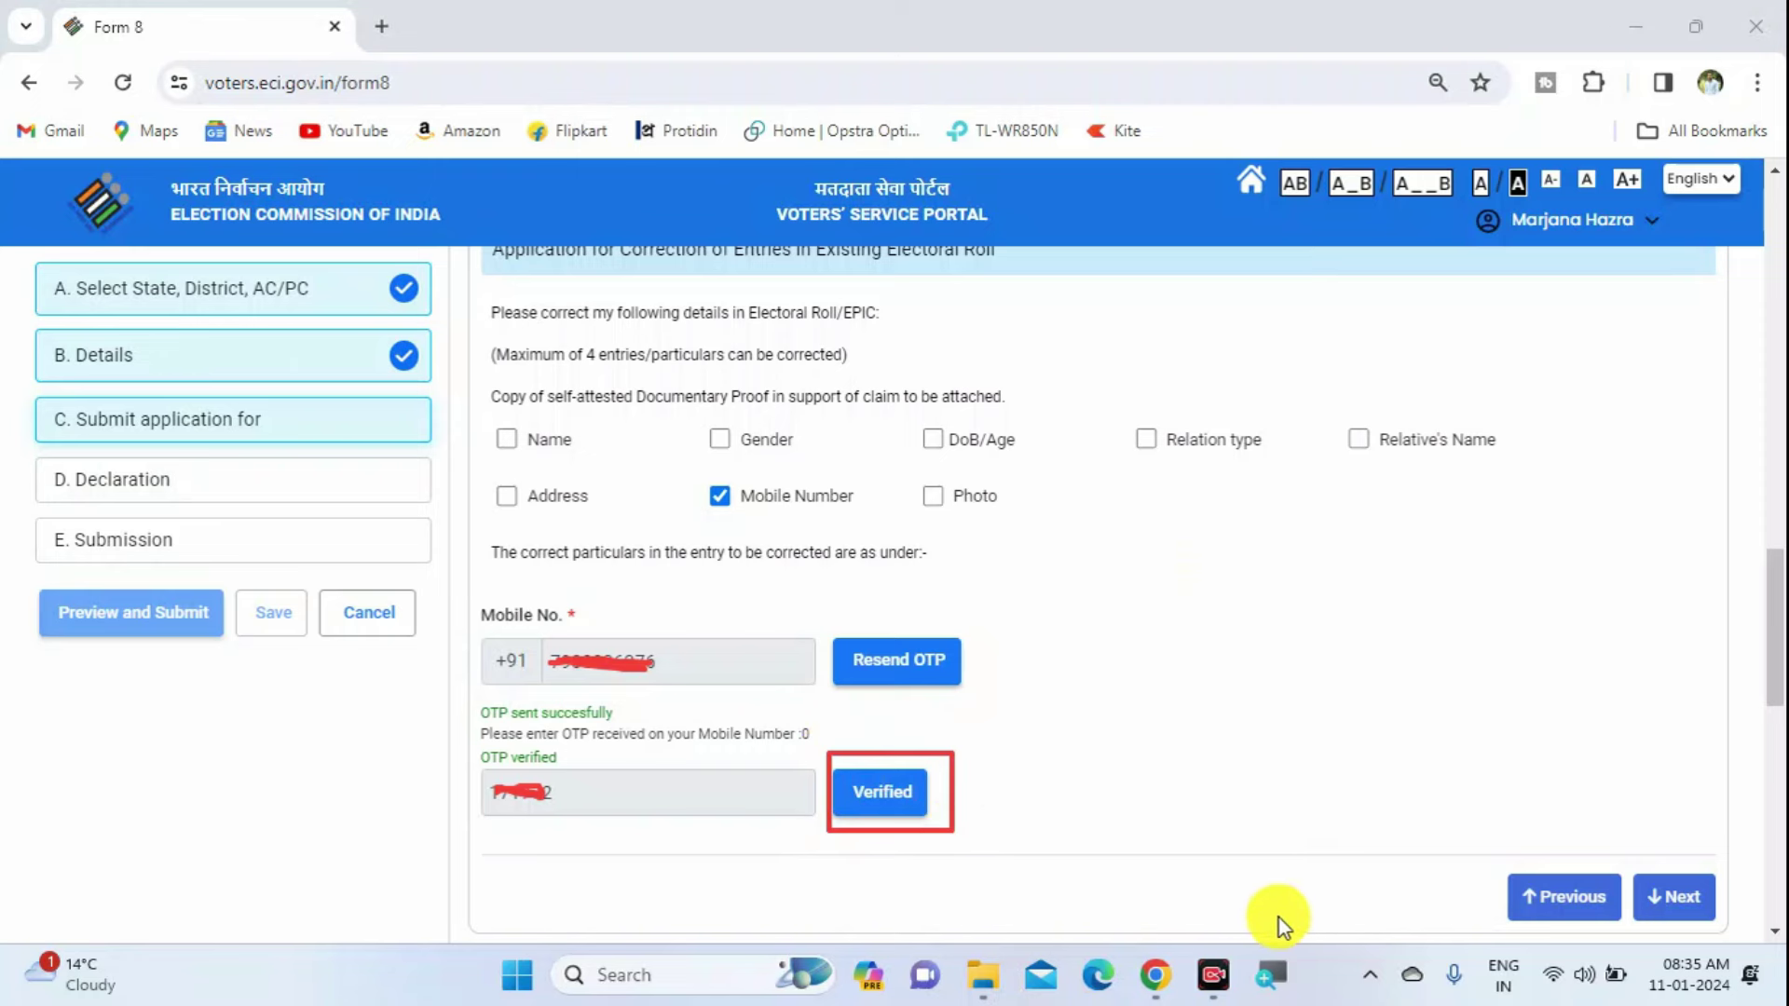
- Continue to the Declaration section, fill in the place as SAMSERGANJ and proceed to the Submission section
{"action": "scroll", "coordinate": [1262, 915], "scroll_direction": "down", "scroll_amount": 5}
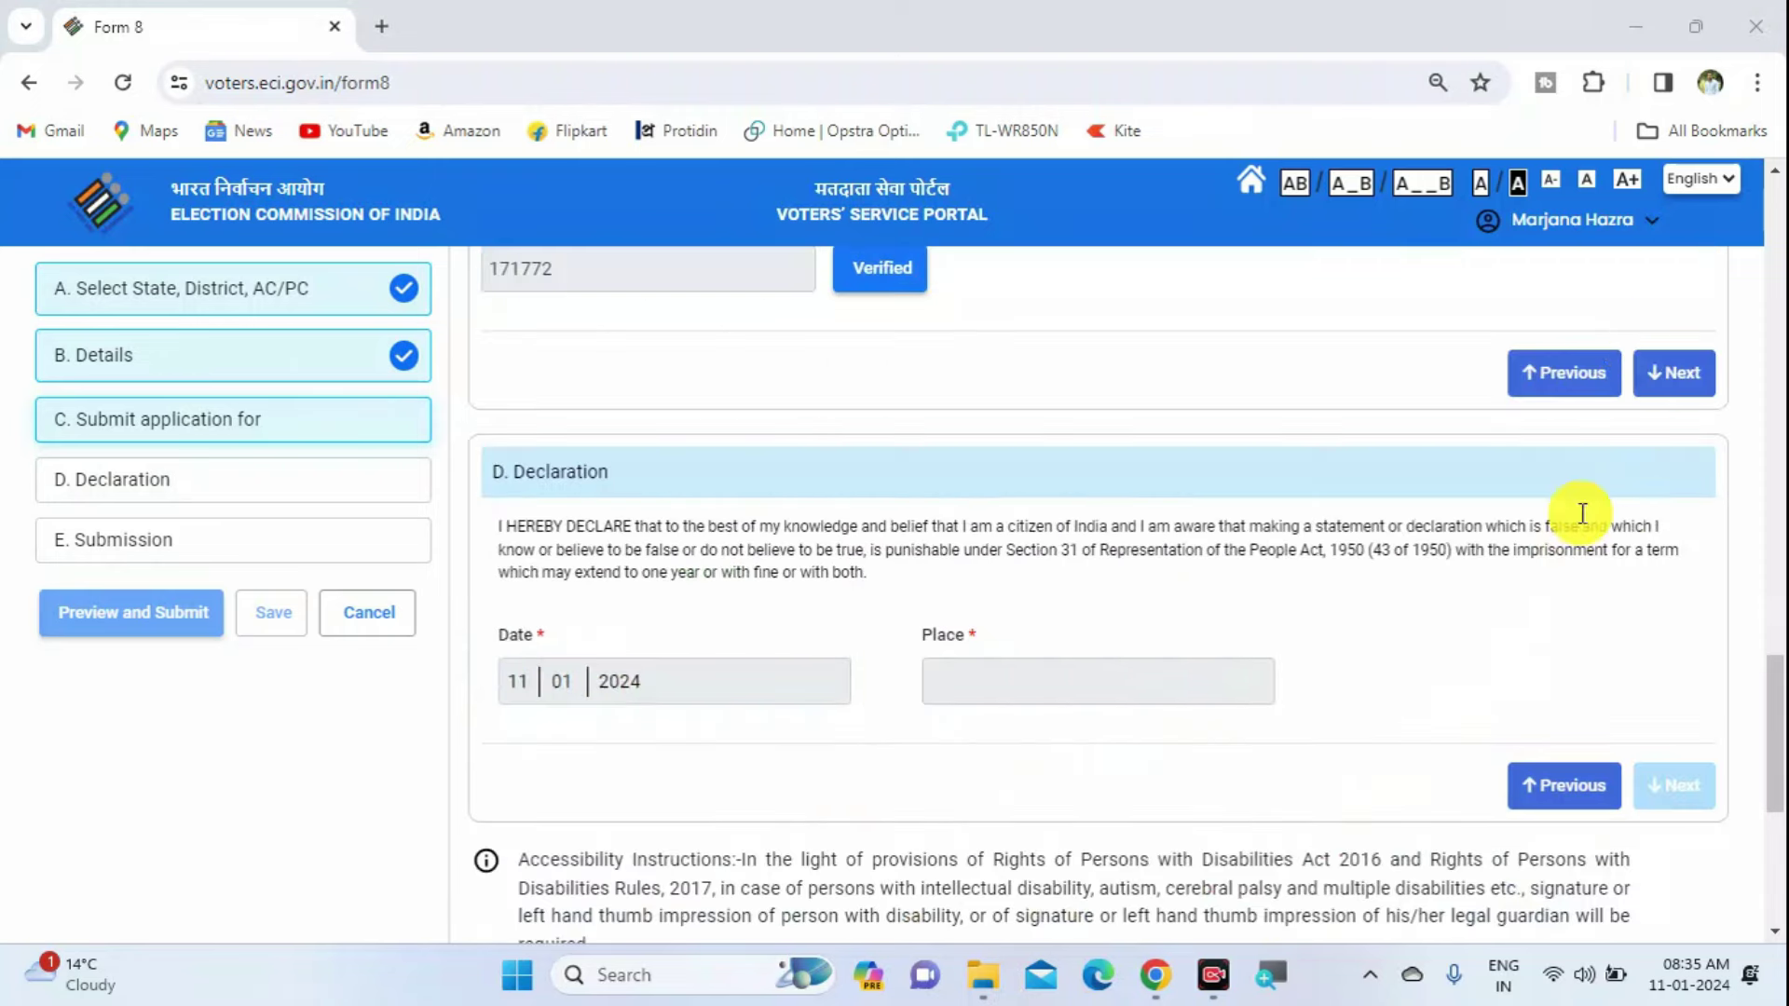
{"action": "left_click", "coordinate": [1675, 377]}
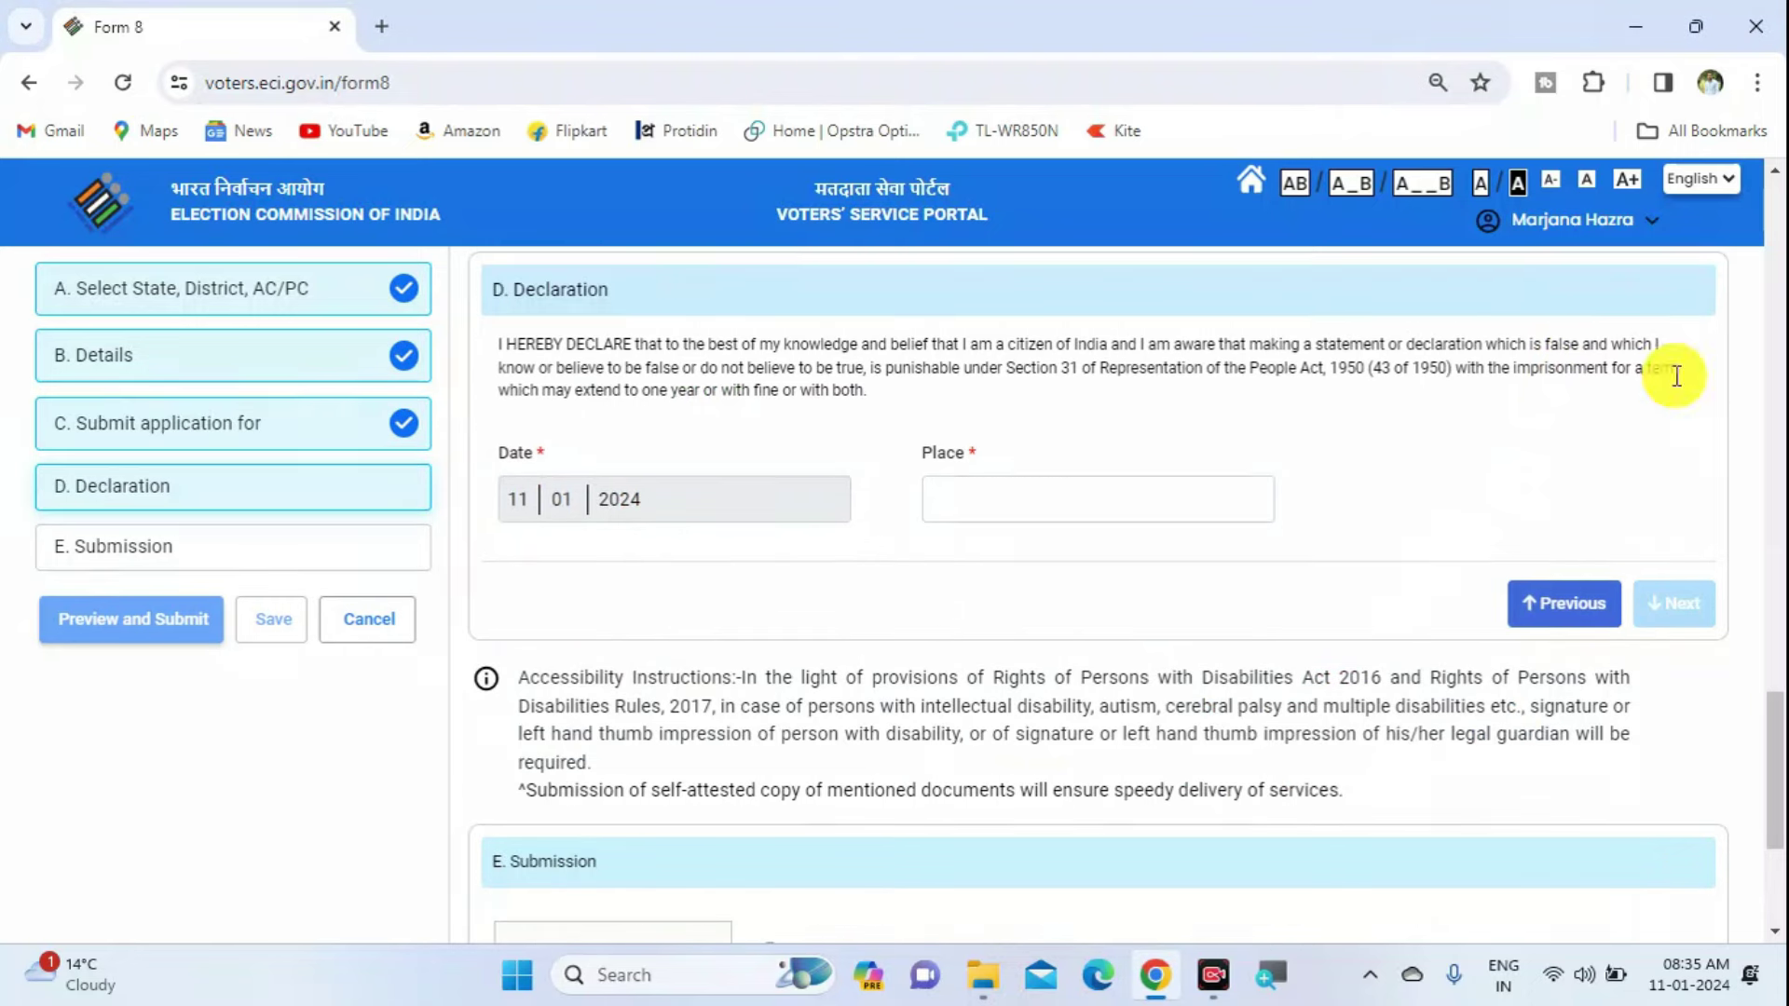
{"action": "left_click", "coordinate": [980, 497]}
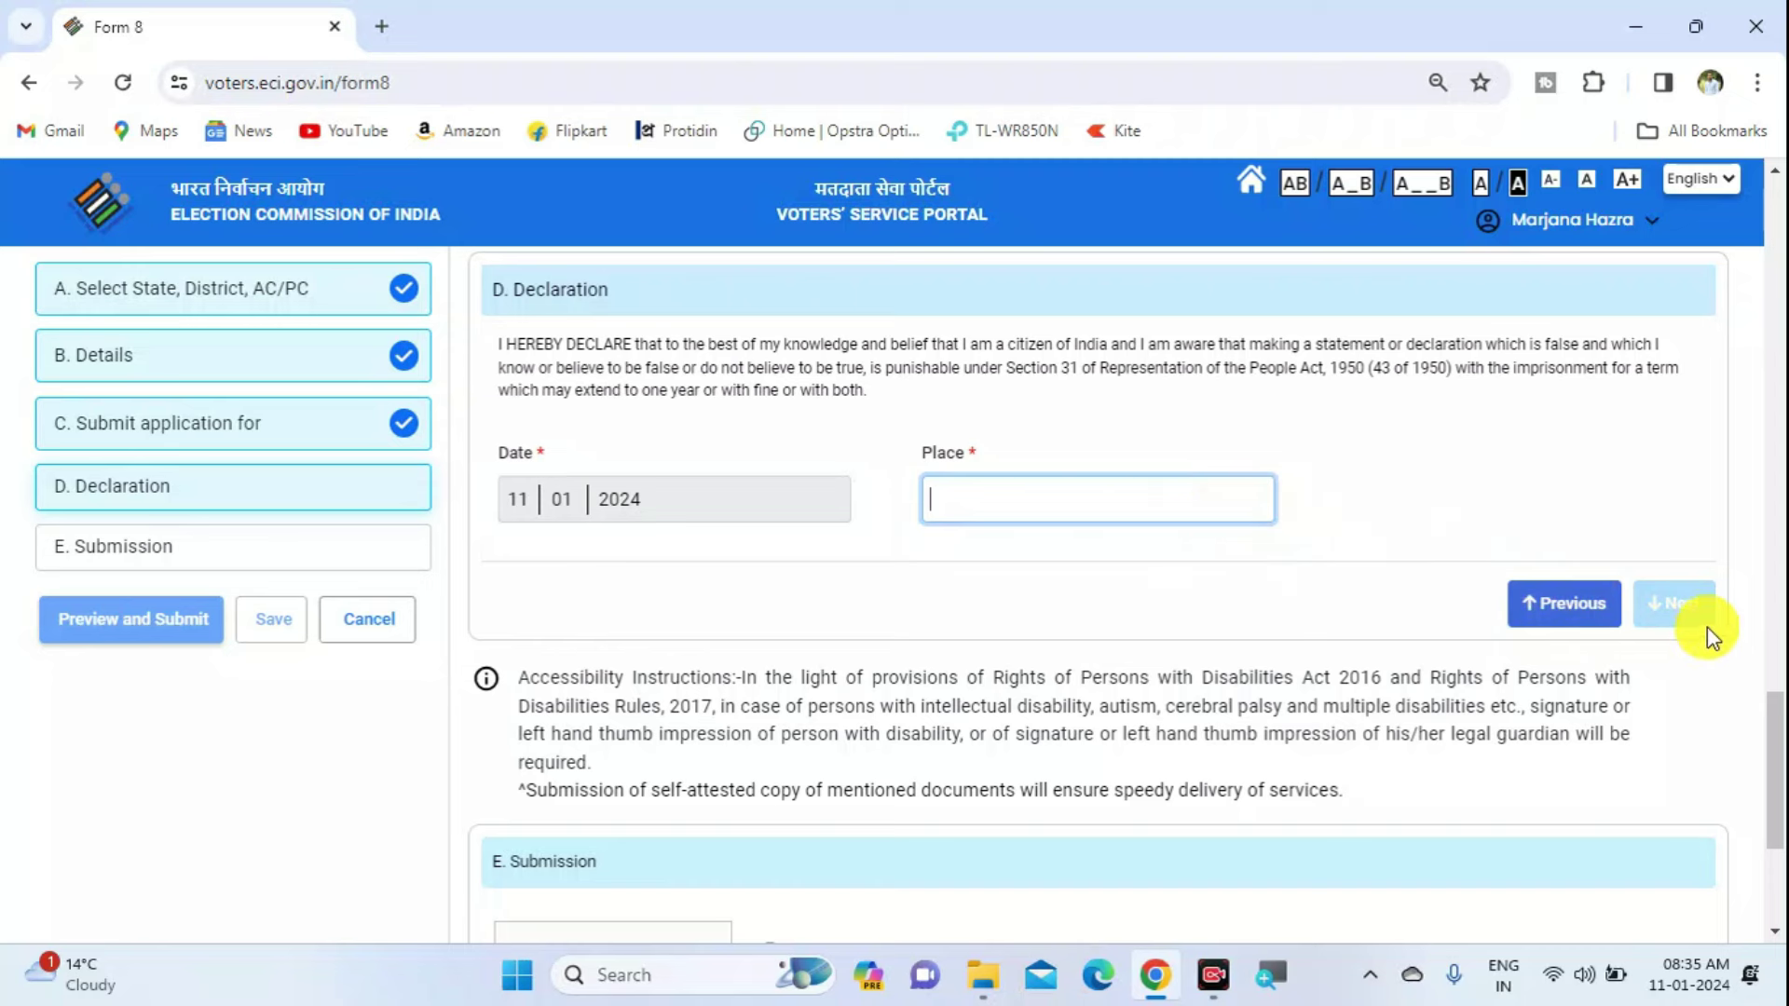
{"action": "scroll", "coordinate": [1230, 885], "scroll_direction": "down", "scroll_amount": 4}
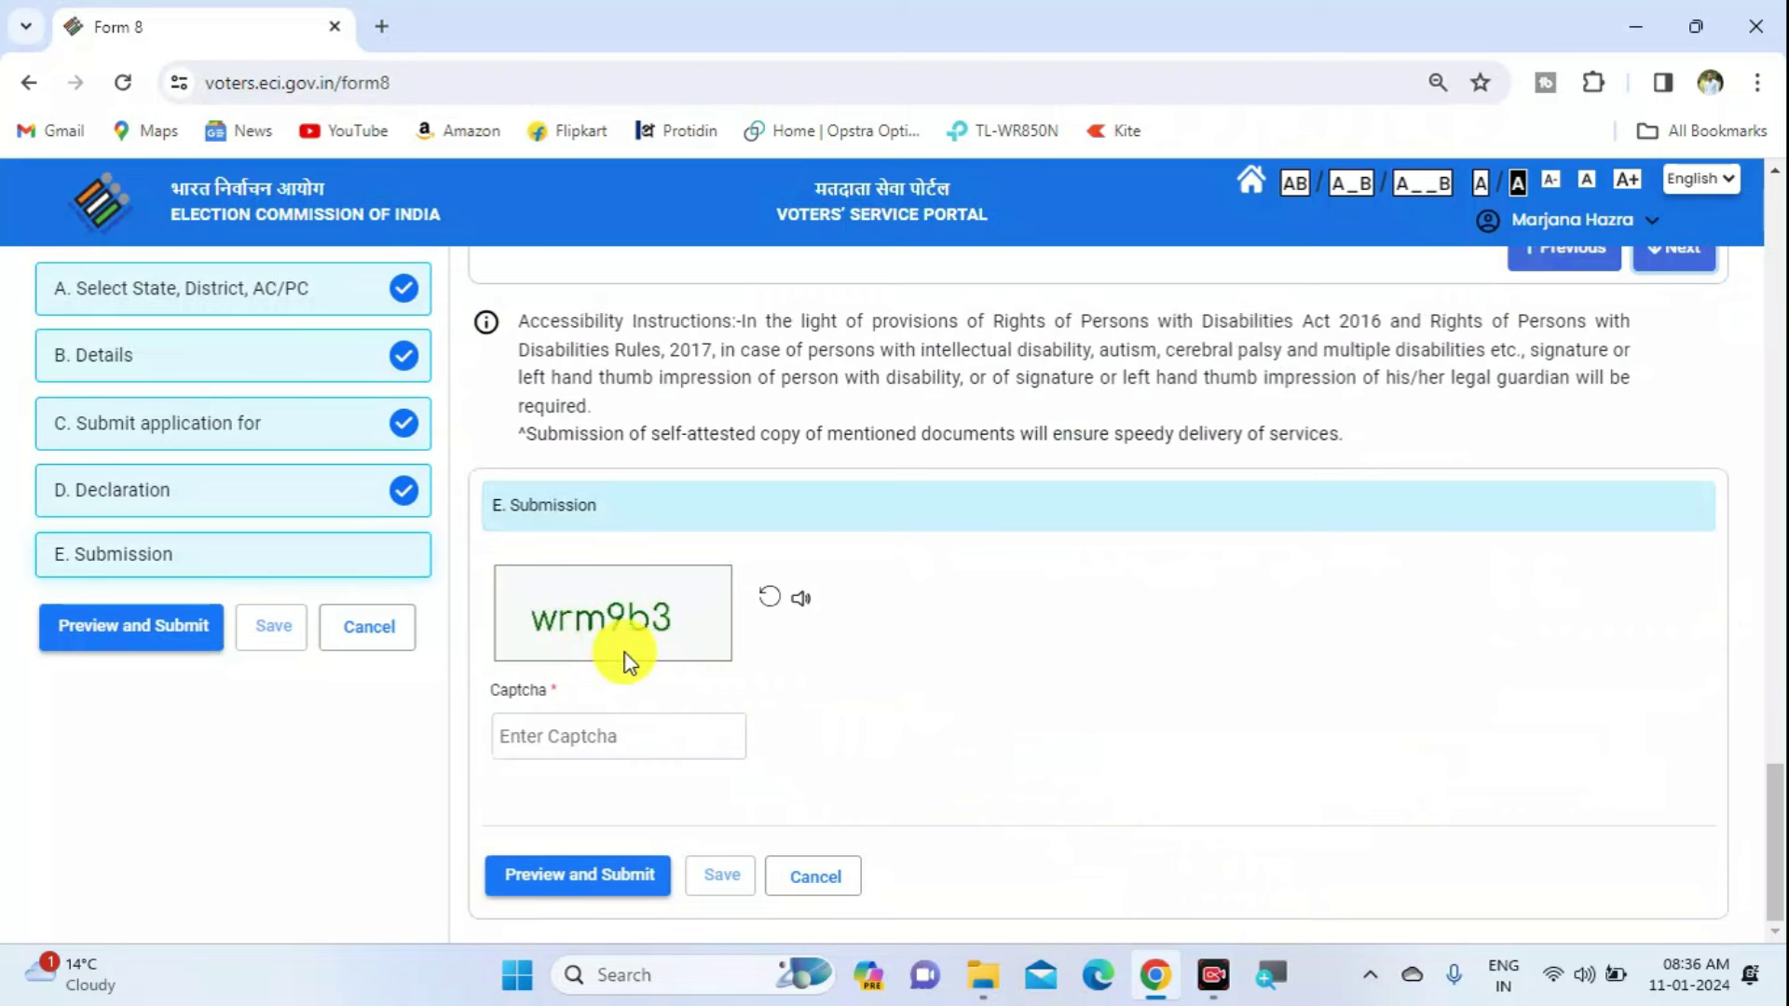
- Enter the displayed captcha and open the preview of the completed Form 8
{"action": "left_click", "coordinate": [619, 729]}
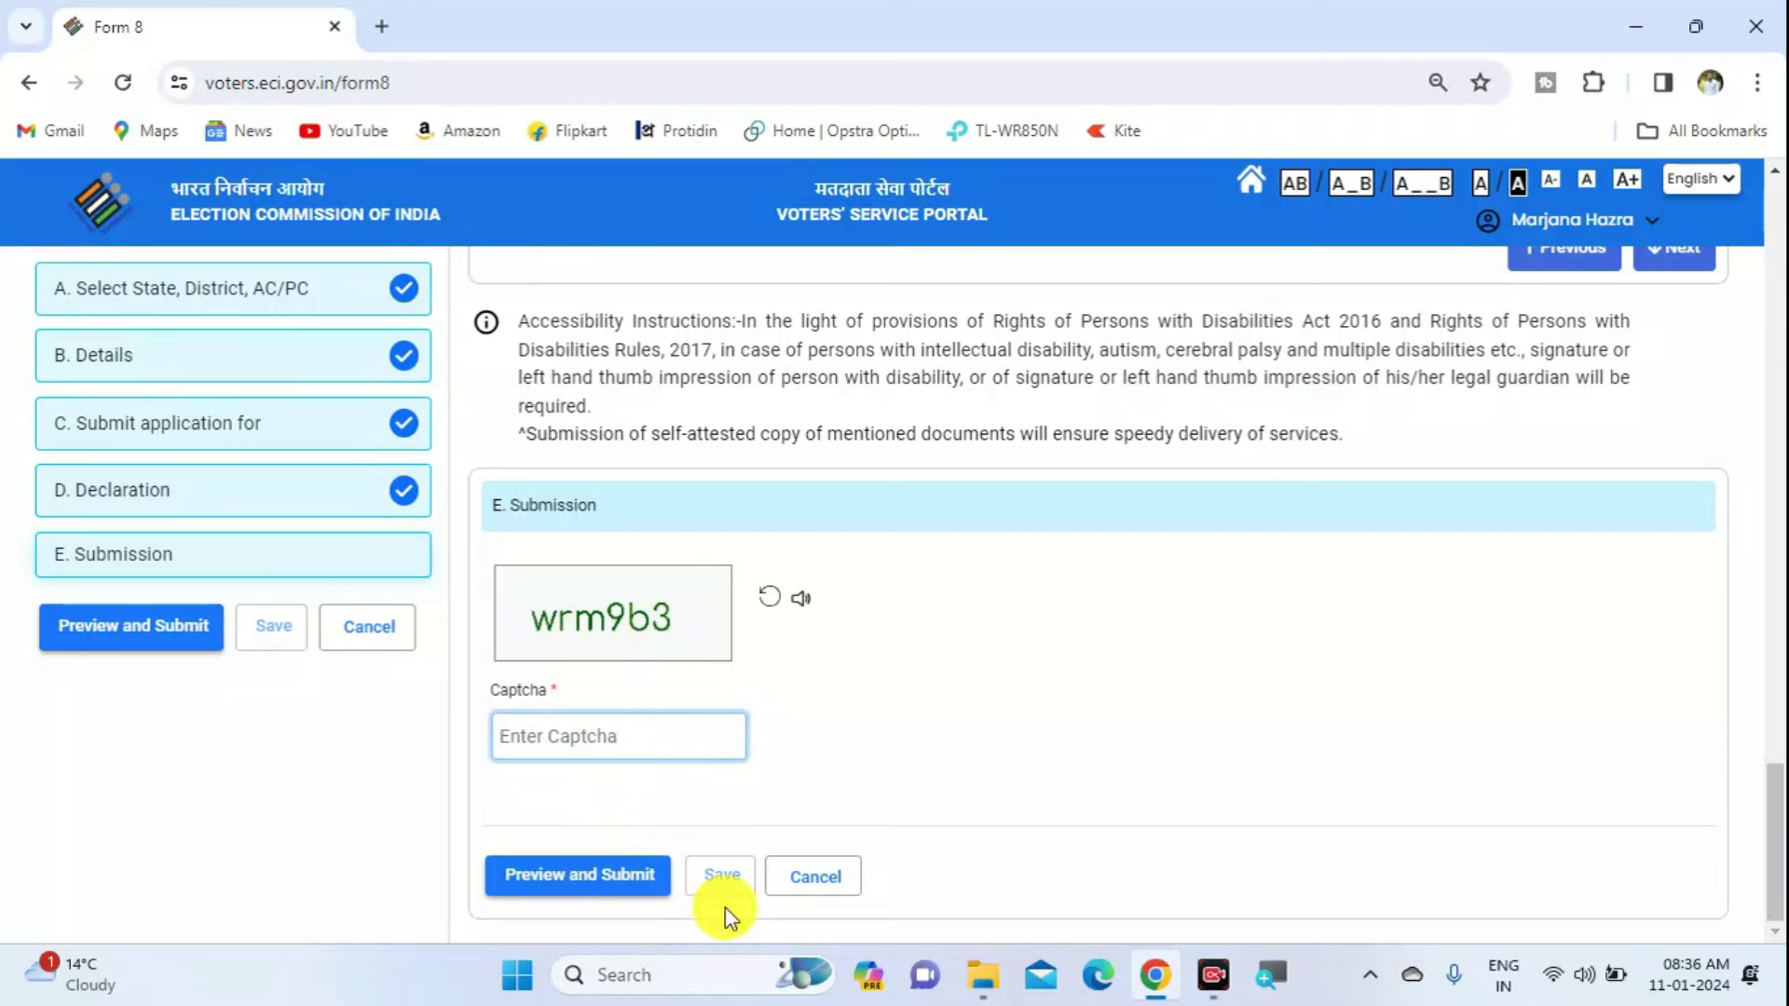
{"action": "left_click", "coordinate": [1040, 925]}
{"action": "left_click_drag", "start_coordinate": [456, 828], "coordinate": [699, 926]}
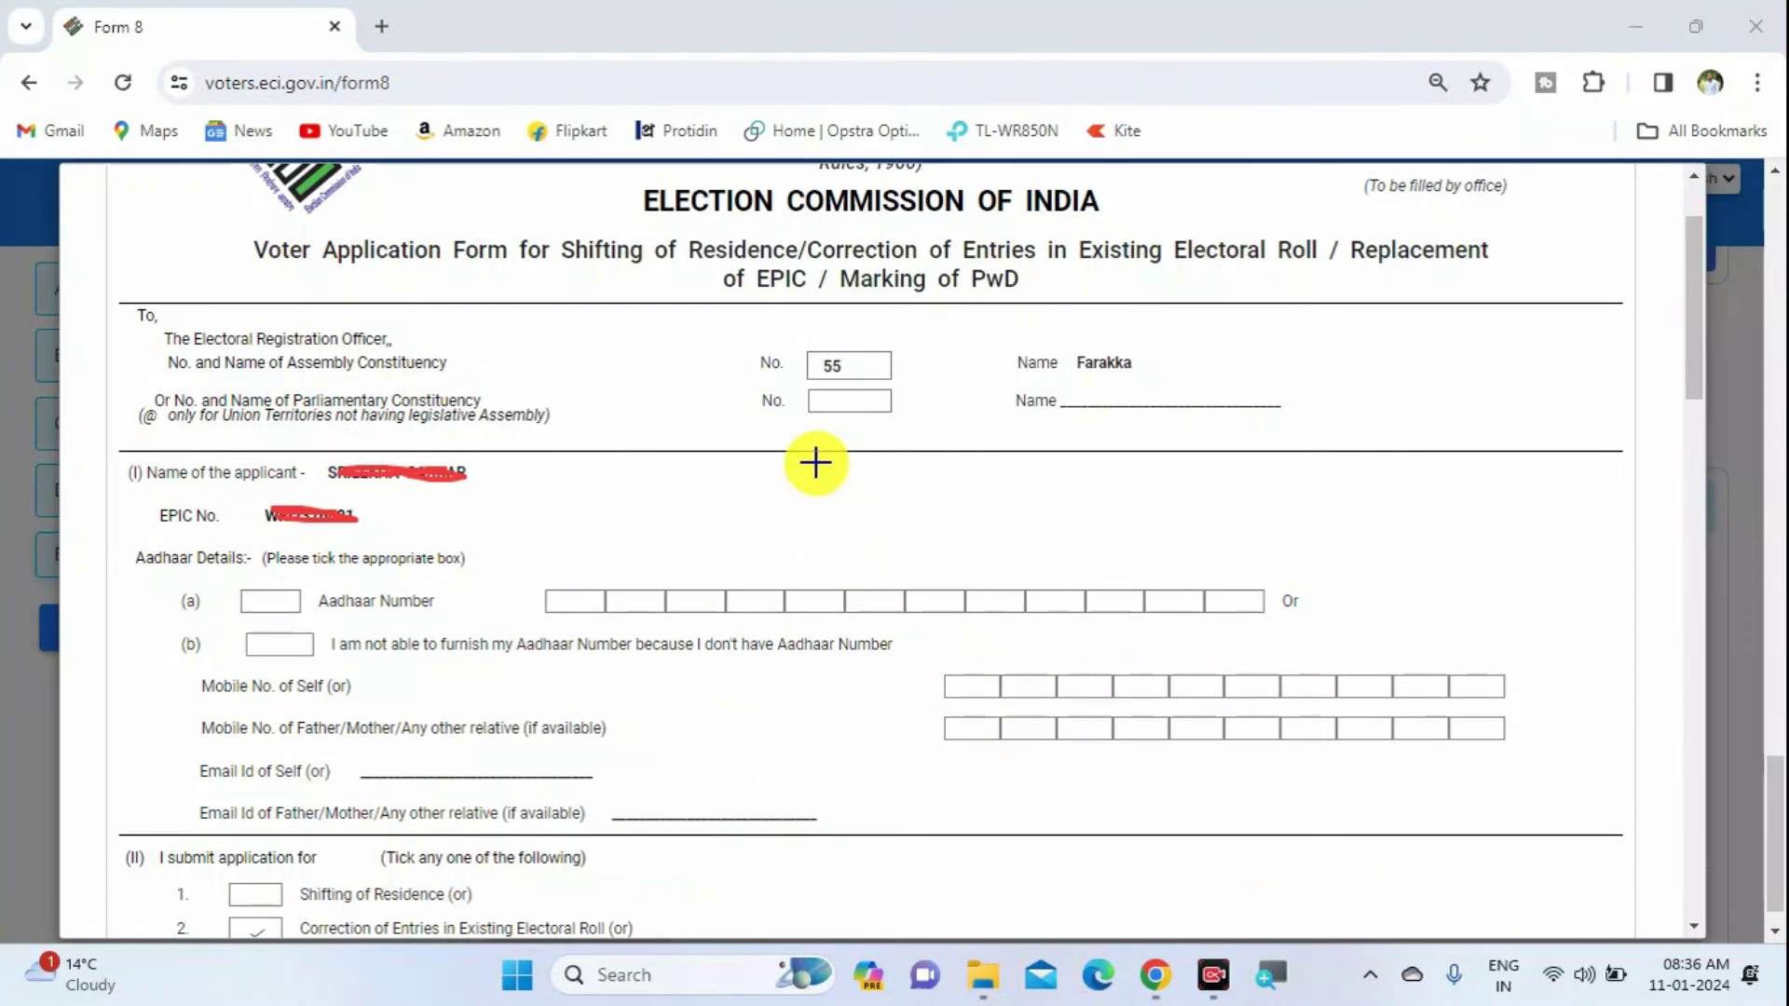
- Review the applicant's name, EPIC number, mobile number correction and declaration in the Form 8 preview
{"action": "mouse_move", "coordinate": [58, 450]}
{"action": "left_mouse_down"}
{"action": "mouse_move", "coordinate": [98, 501]}
{"action": "mouse_move", "coordinate": [293, 415]}
{"action": "left_mouse_up"}
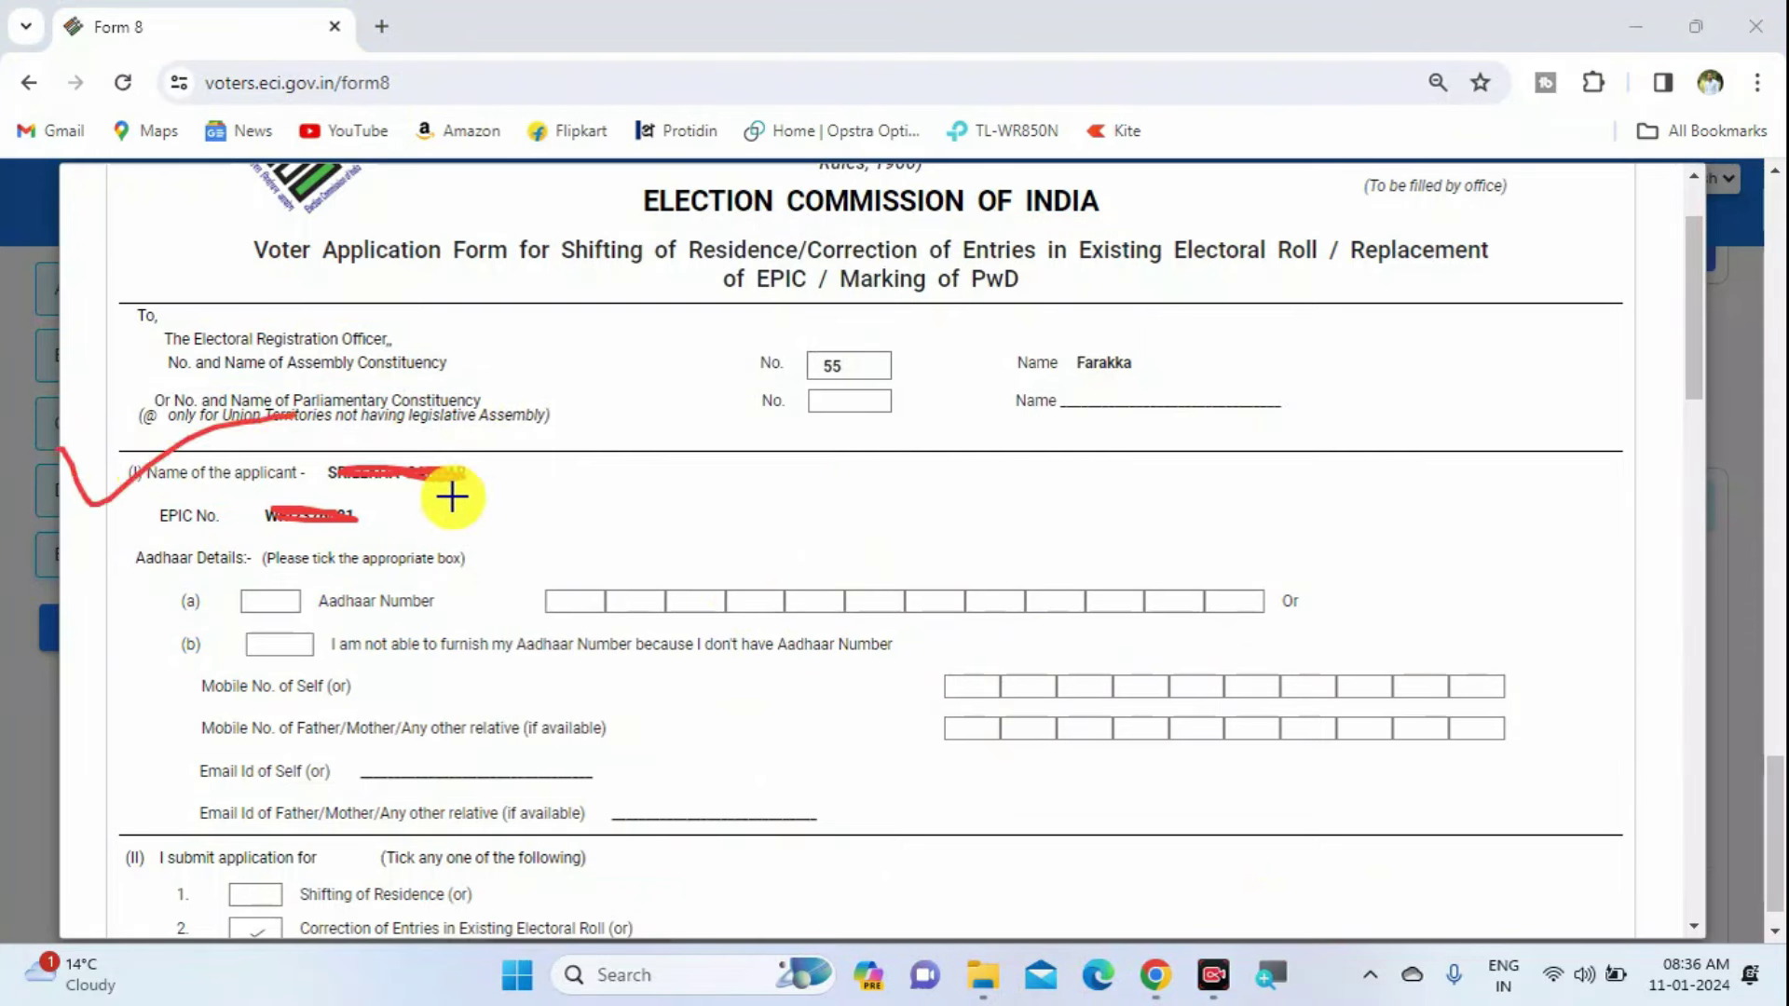
{"action": "left_click_drag", "start_coordinate": [107, 528], "coordinate": [247, 492]}
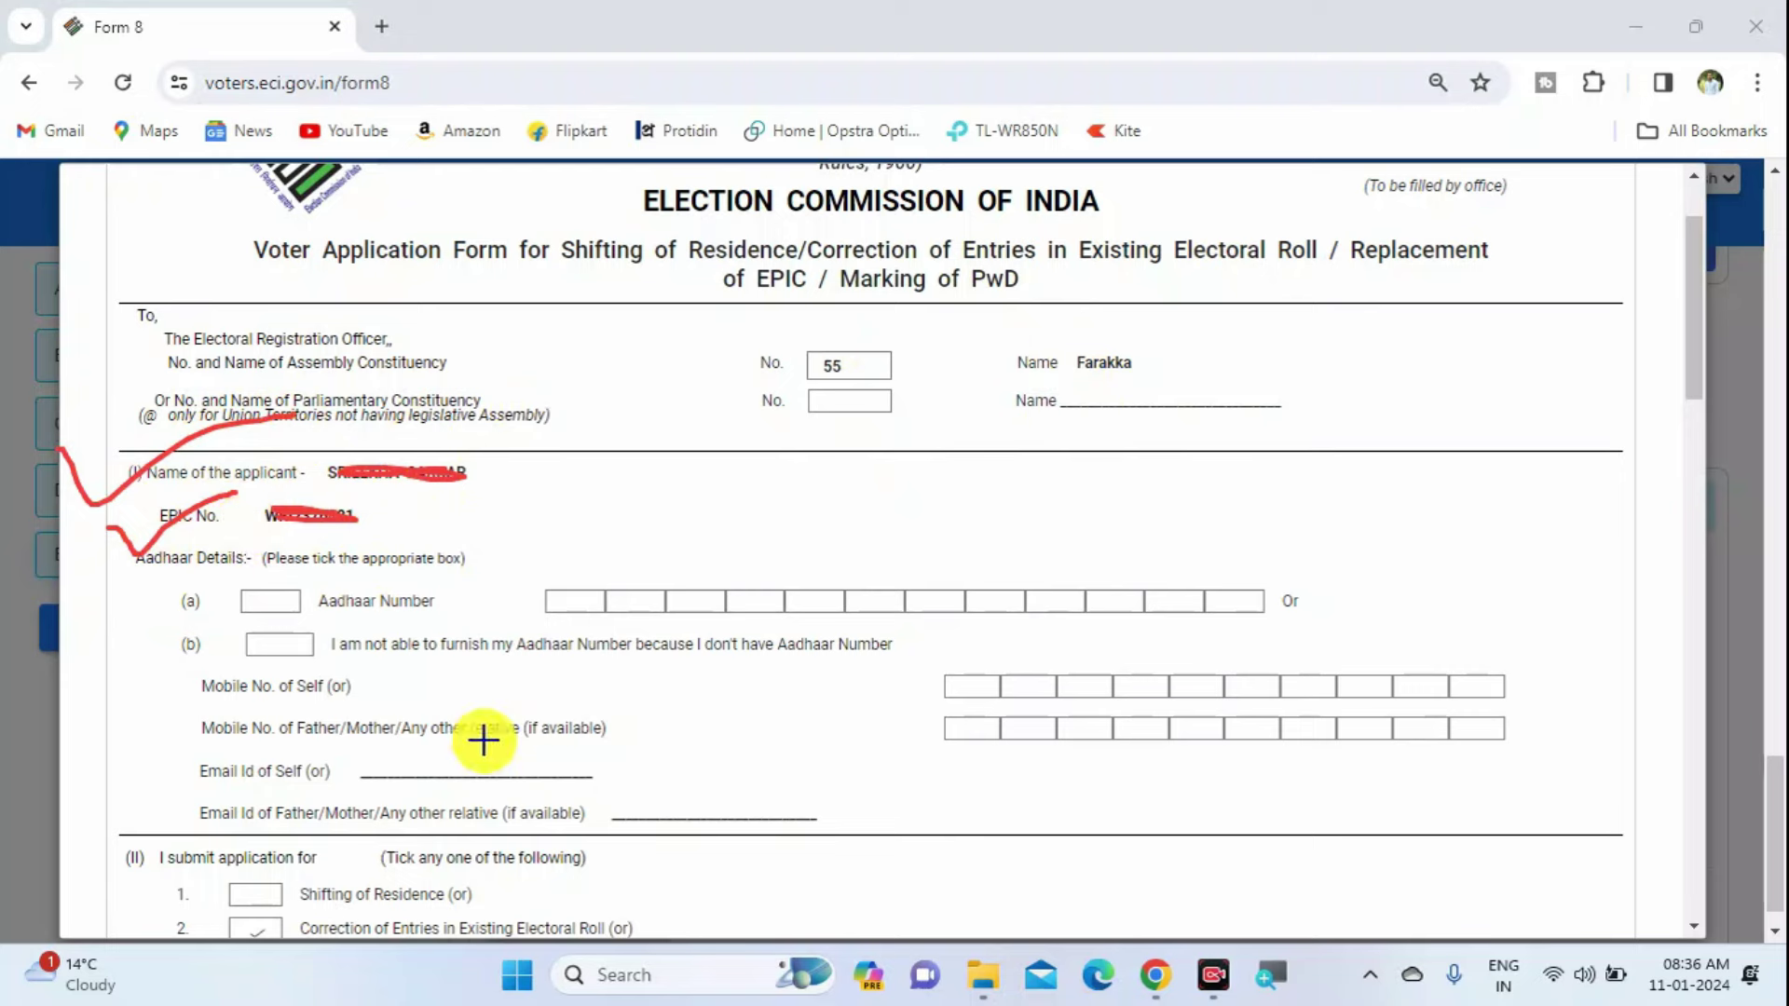
{"action": "scroll", "coordinate": [1249, 908], "scroll_direction": "down", "scroll_amount": 10}
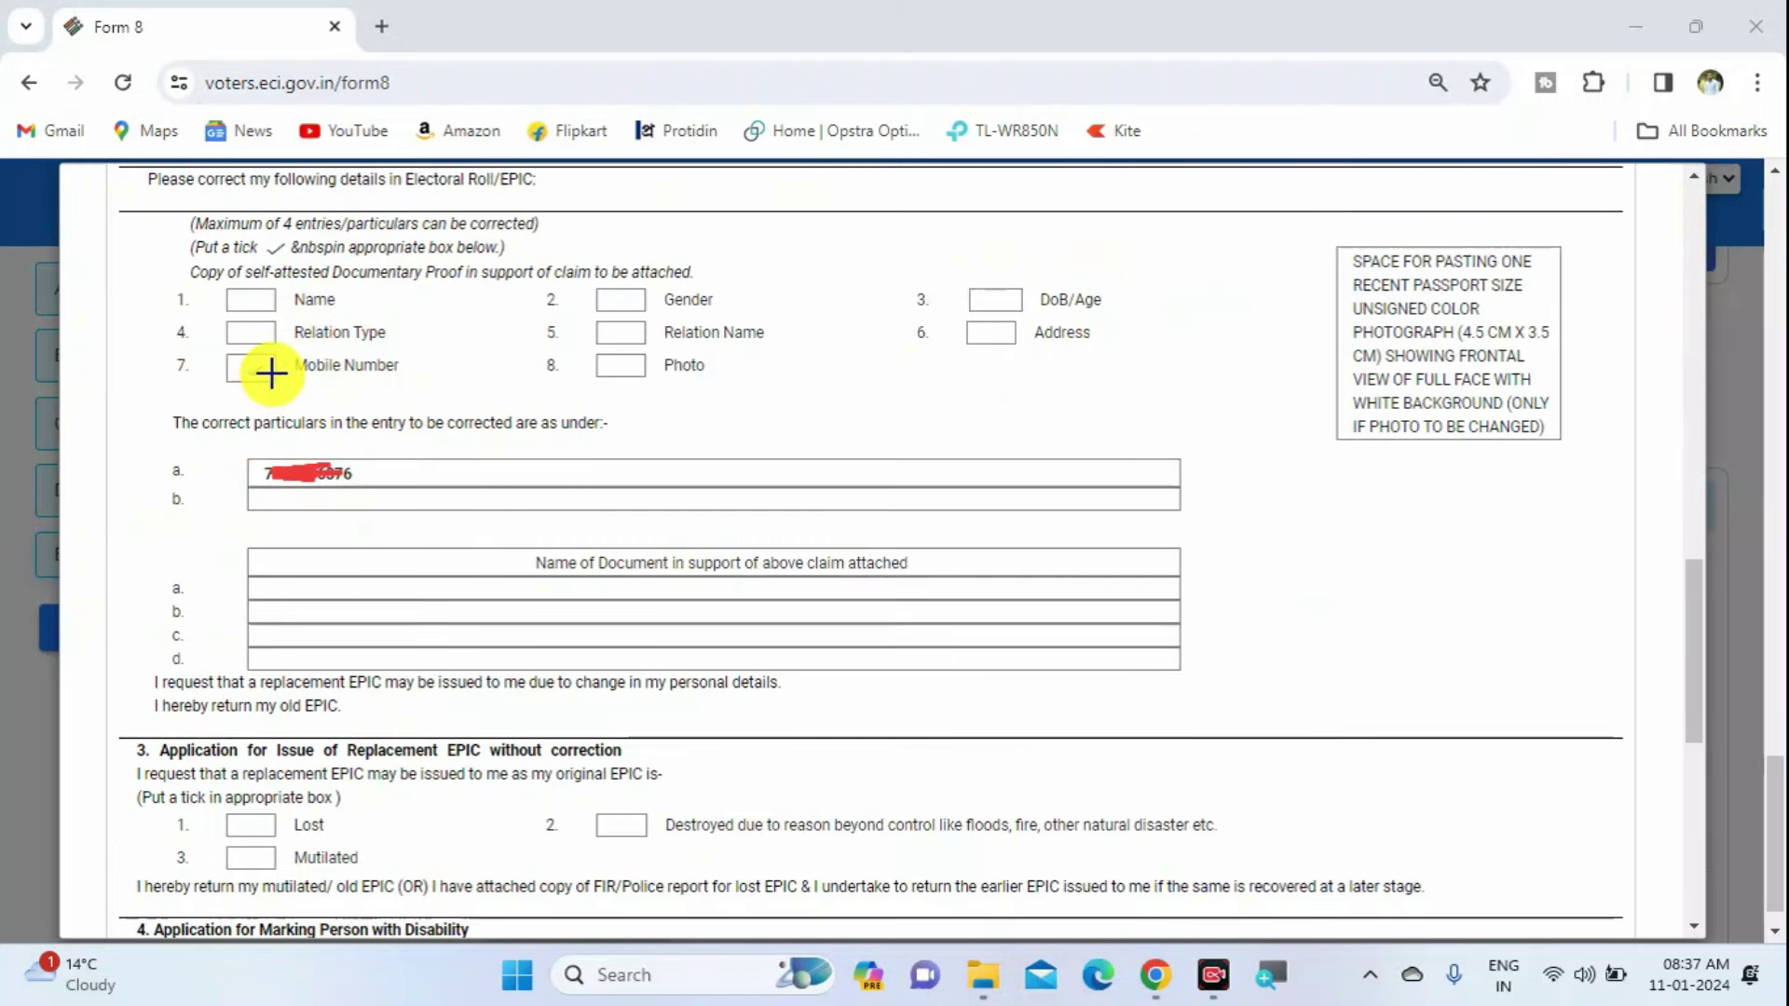
{"action": "left_click_drag", "start_coordinate": [299, 383], "coordinate": [455, 383]}
{"action": "left_click_drag", "start_coordinate": [219, 395], "coordinate": [304, 395]}
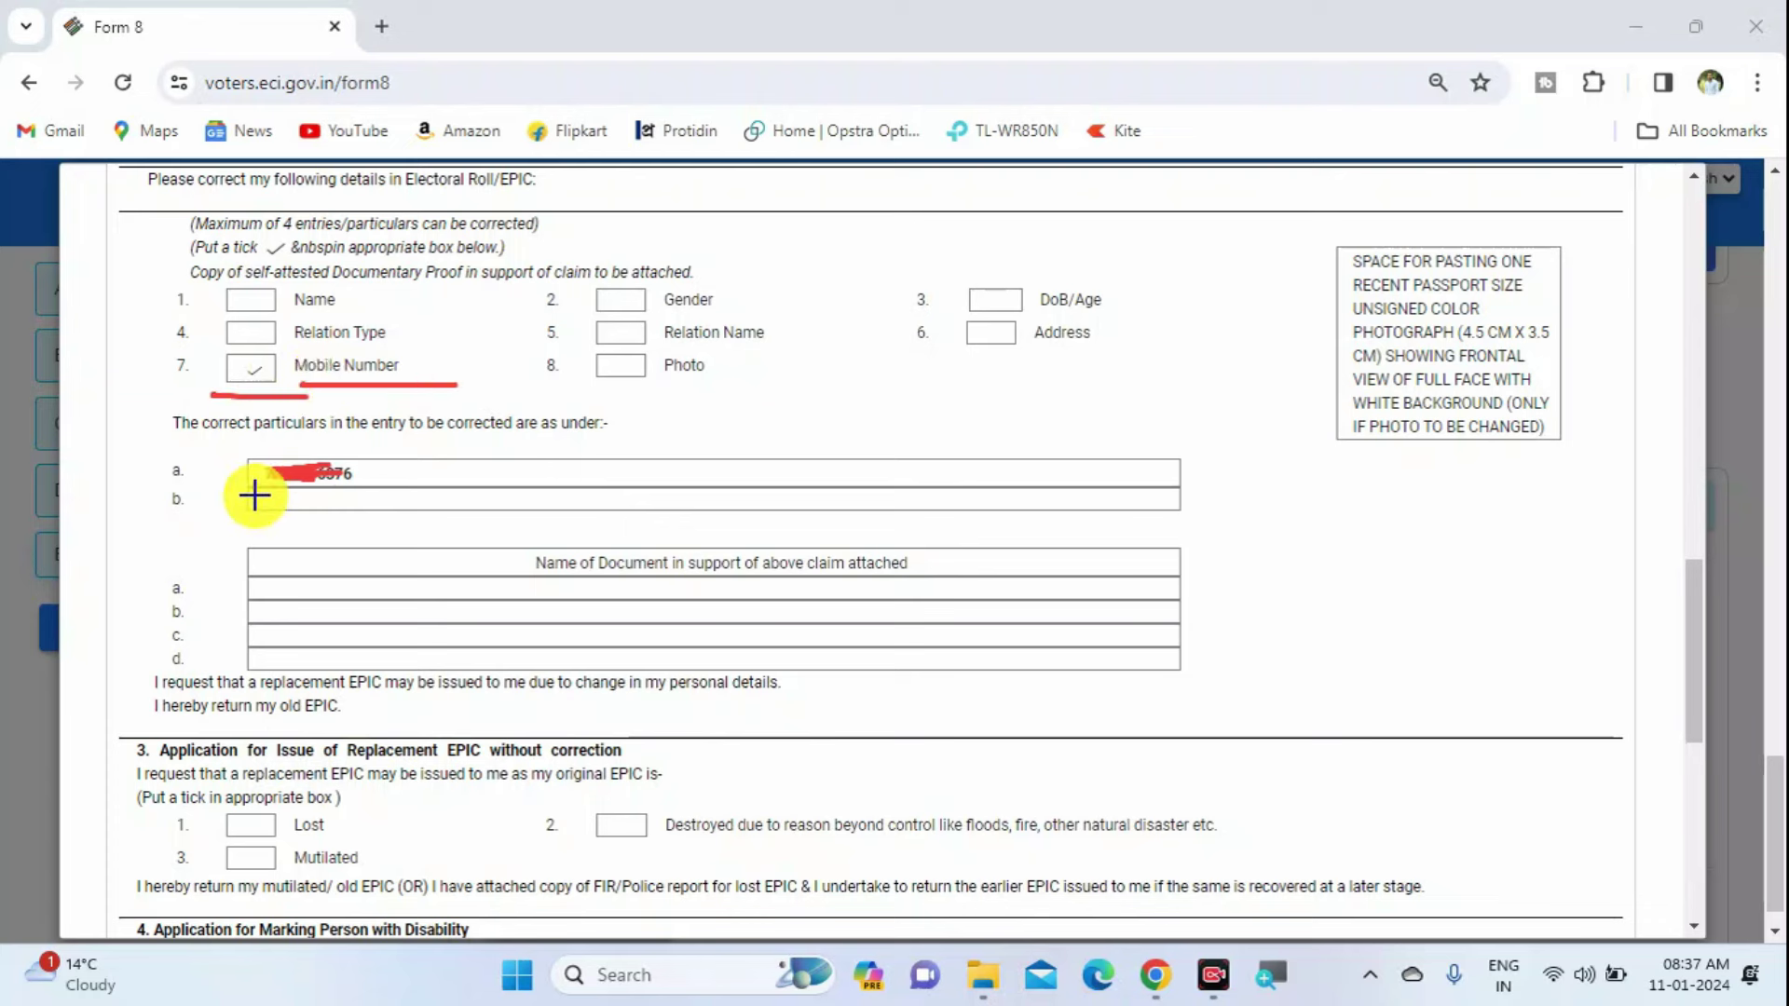
{"action": "left_click_drag", "start_coordinate": [154, 453], "coordinate": [284, 431]}
{"action": "left_click_drag", "start_coordinate": [366, 474], "coordinate": [503, 463]}
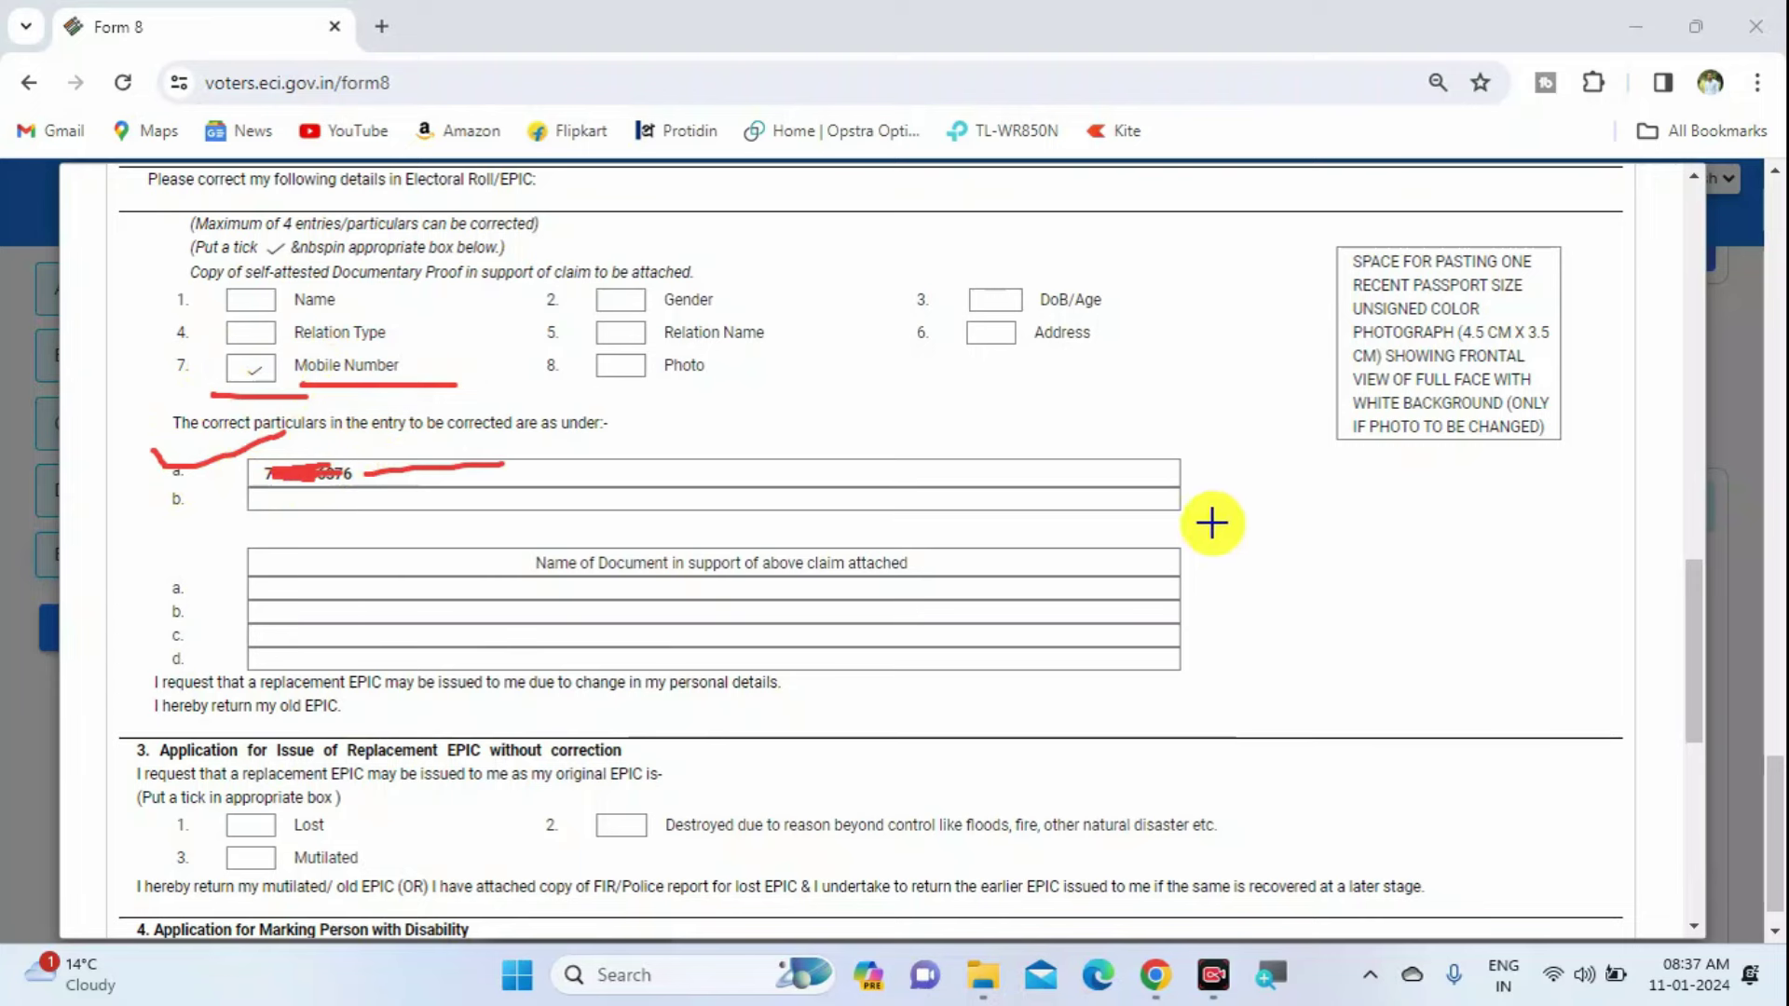
{"action": "left_click", "coordinate": [1370, 975]}
{"action": "scroll", "coordinate": [1395, 848], "scroll_direction": "down", "scroll_amount": 8}
{"action": "left_click", "coordinate": [1395, 848]}
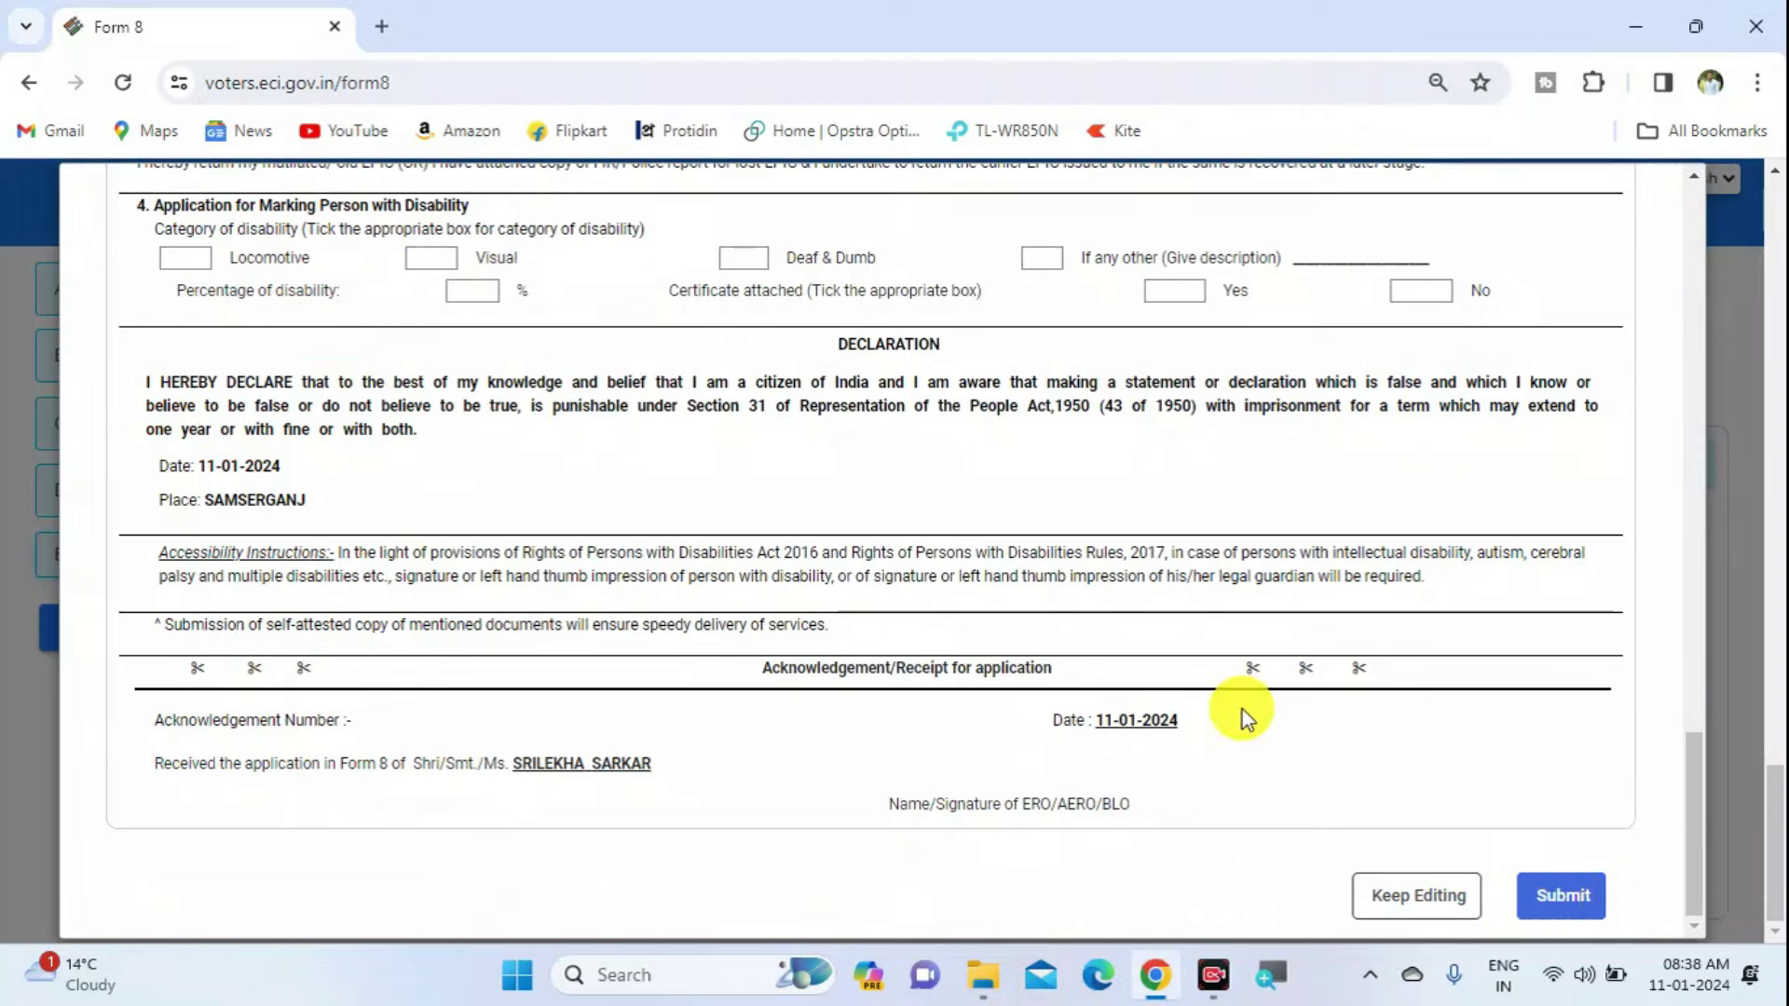
- Submit the Form 8 application and confirm the submission
{"action": "left_click", "coordinate": [1536, 897]}
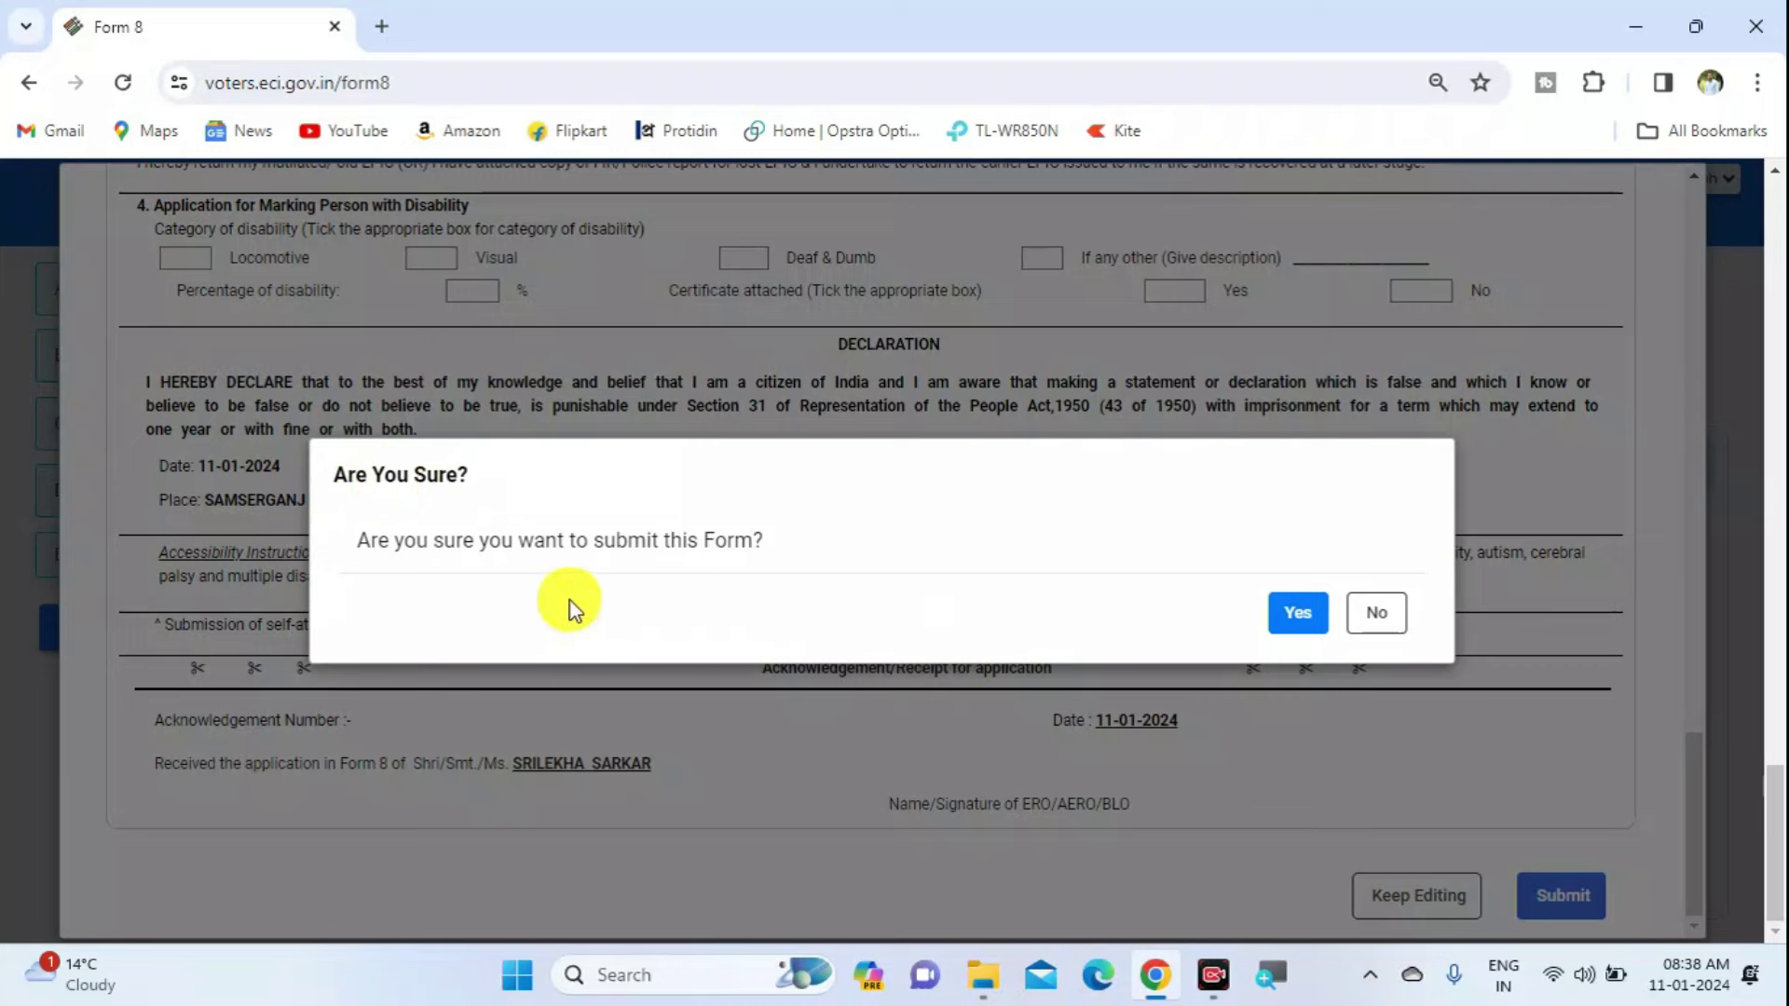
{"action": "left_click", "coordinate": [1298, 615]}
- Check the application's reference number and the acknowledgement download option on the Acknowledgment page
{"action": "left_click", "coordinate": [1370, 975]}
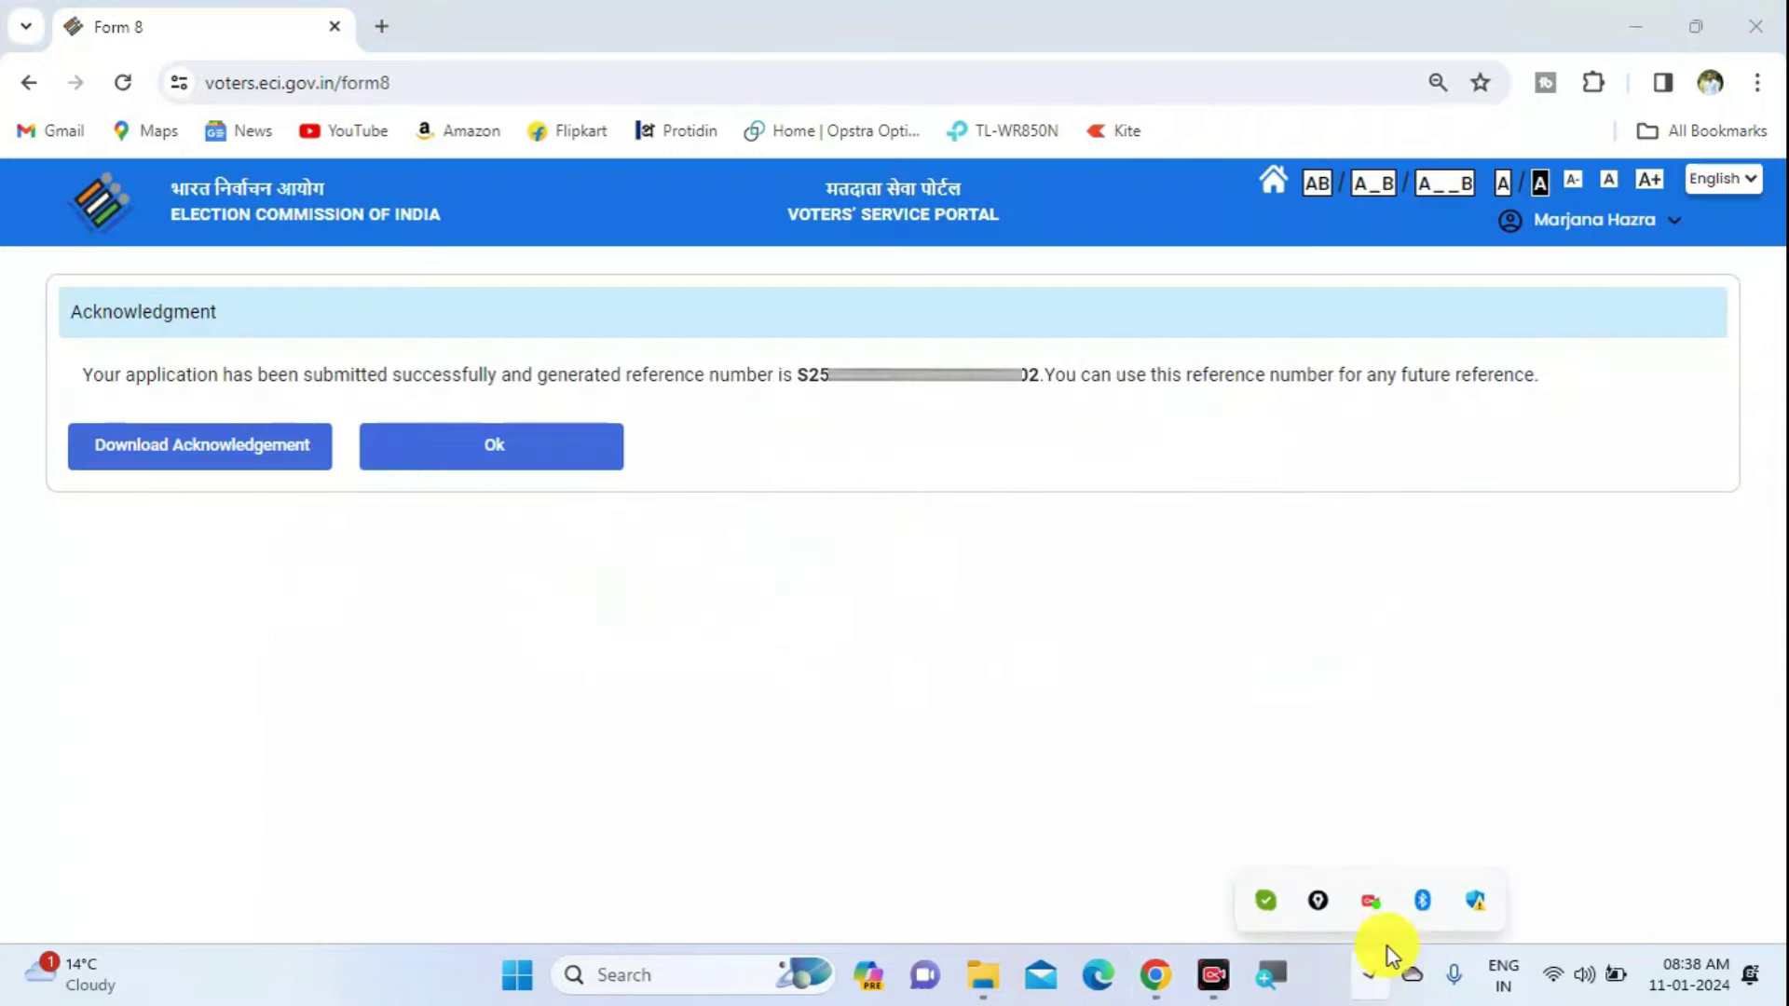
{"action": "left_click", "coordinate": [1277, 900]}
{"action": "left_click_drag", "start_coordinate": [736, 431], "coordinate": [951, 404]}
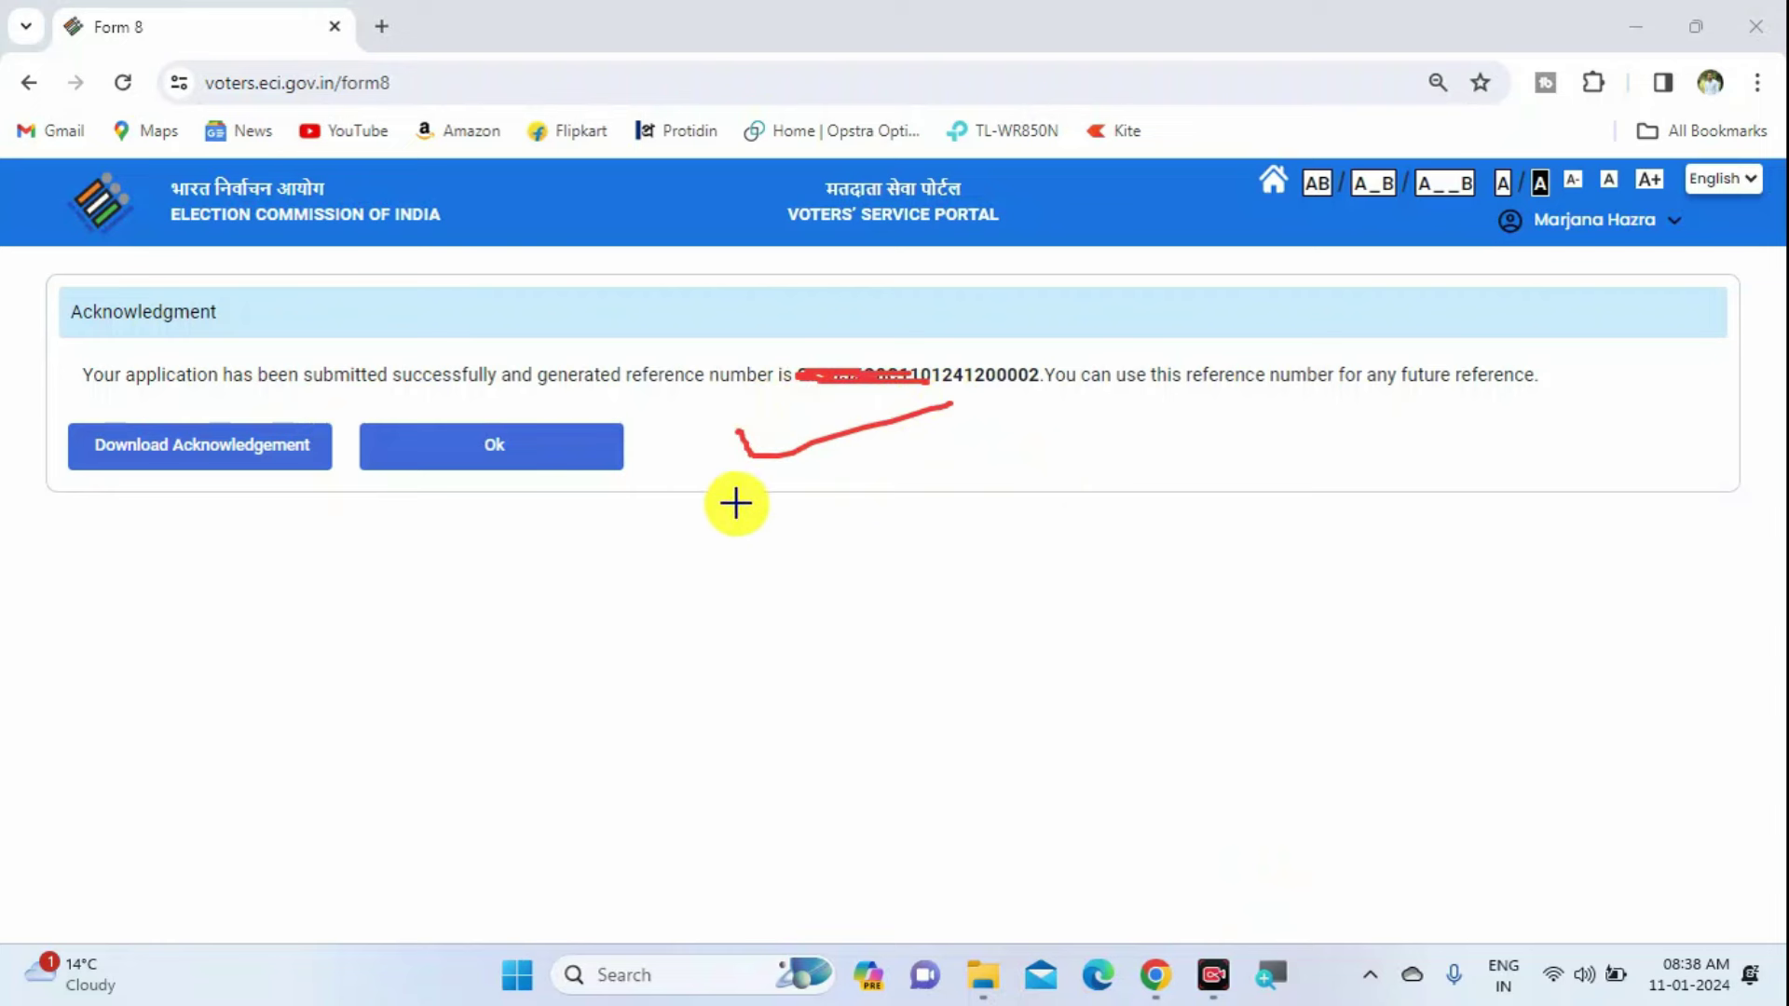
{"action": "mouse_move", "coordinate": [164, 407]}
{"action": "left_mouse_down"}
{"action": "mouse_move", "coordinate": [55, 556]}
{"action": "mouse_move", "coordinate": [349, 446]}
{"action": "mouse_move", "coordinate": [110, 409]}
{"action": "left_mouse_up"}
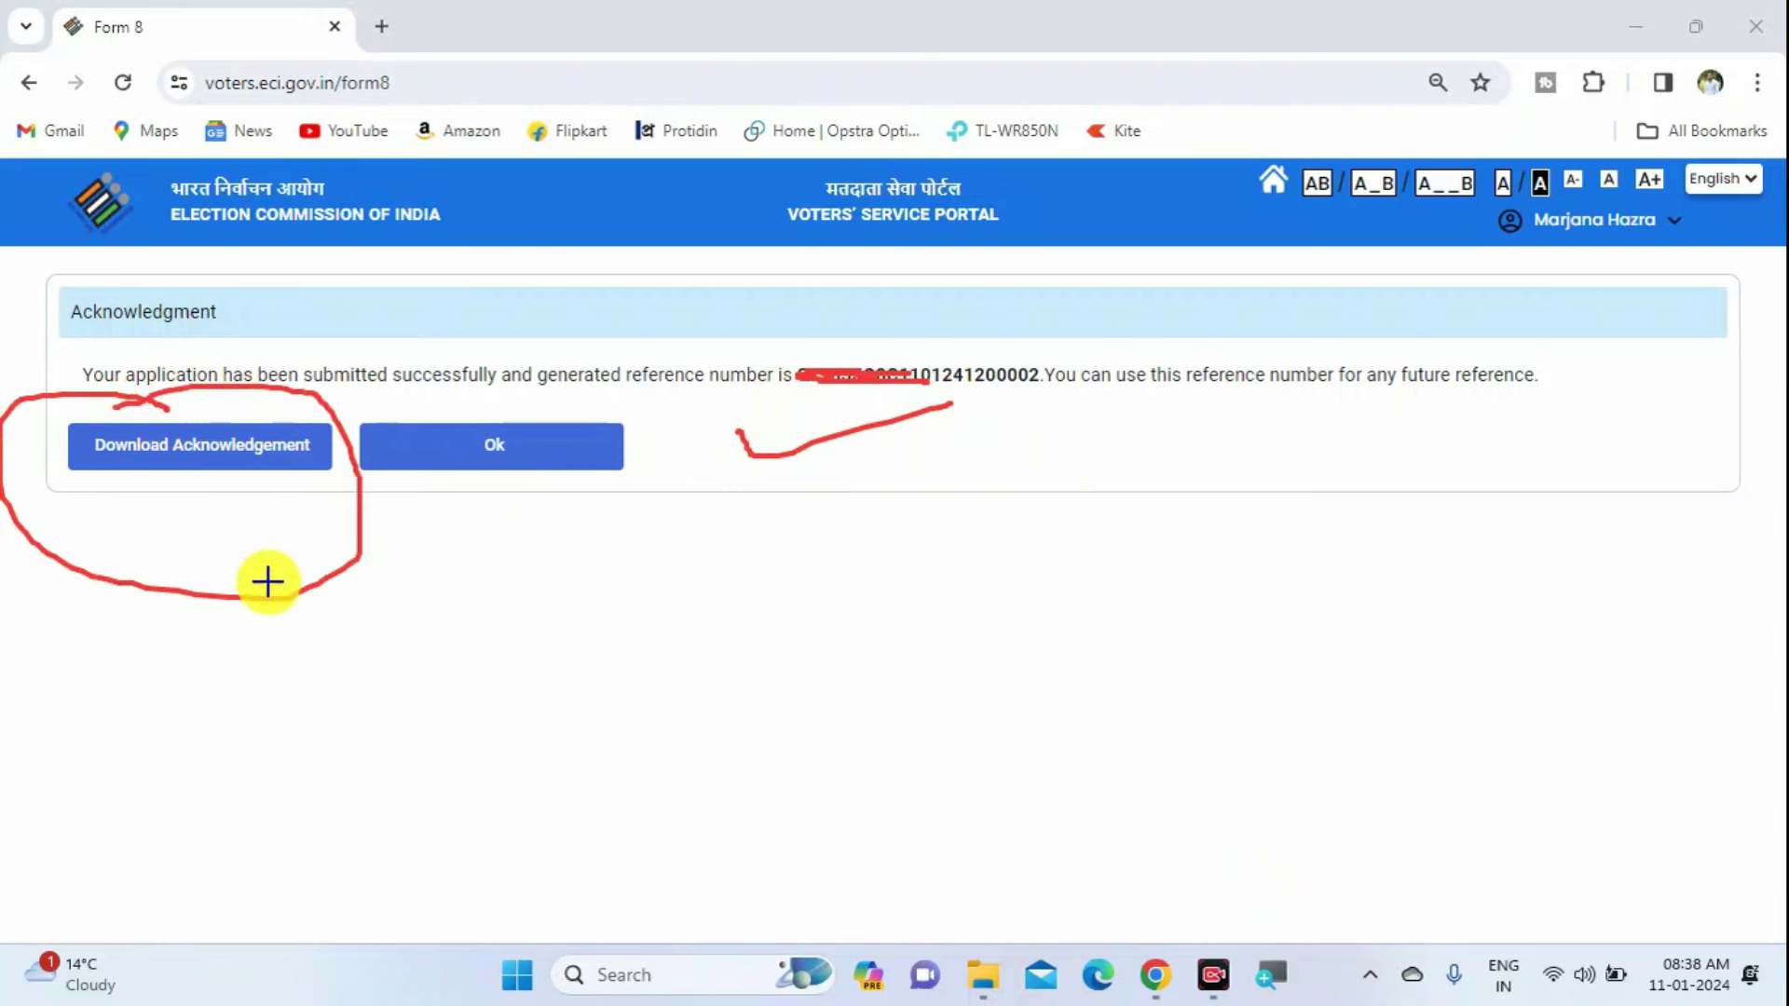
- Check the voter's registered mobile number and the option to send an OTP on the e-EPIC download page
{"action": "left_click", "coordinate": [1267, 907]}
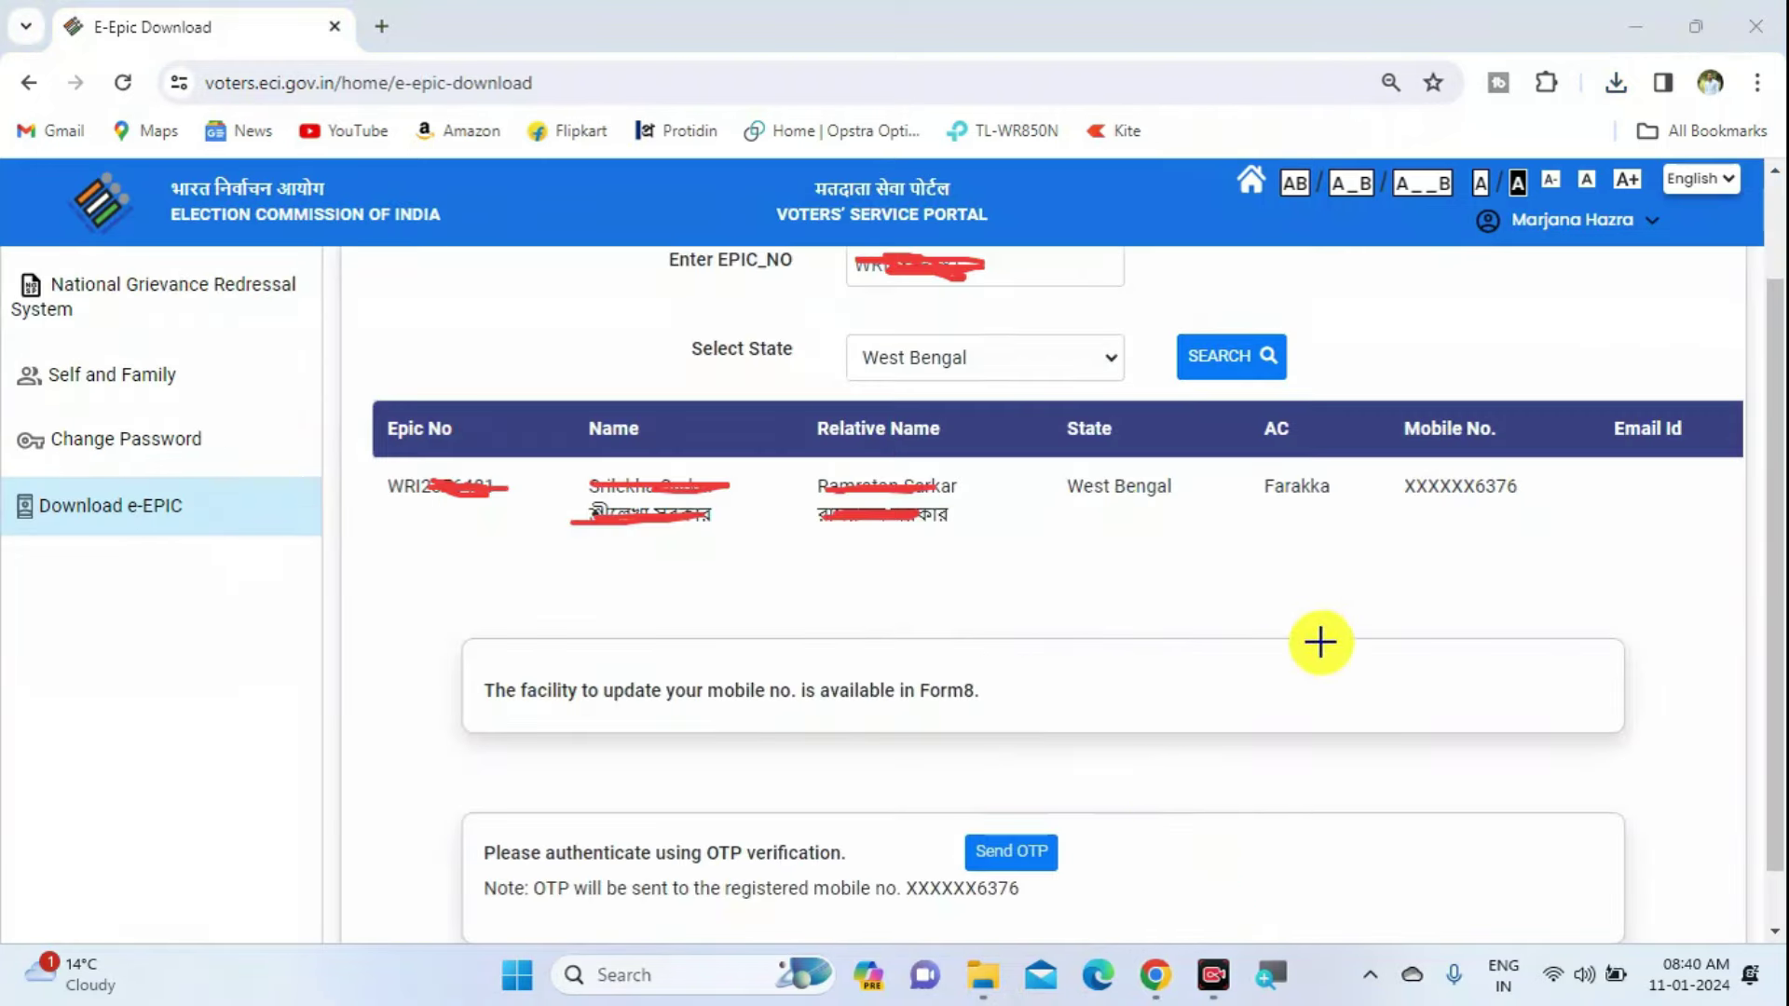
{"action": "mouse_move", "coordinate": [1368, 575]}
{"action": "left_mouse_down"}
{"action": "mouse_move", "coordinate": [1501, 432]}
{"action": "mouse_move", "coordinate": [1389, 512]}
{"action": "left_mouse_up"}
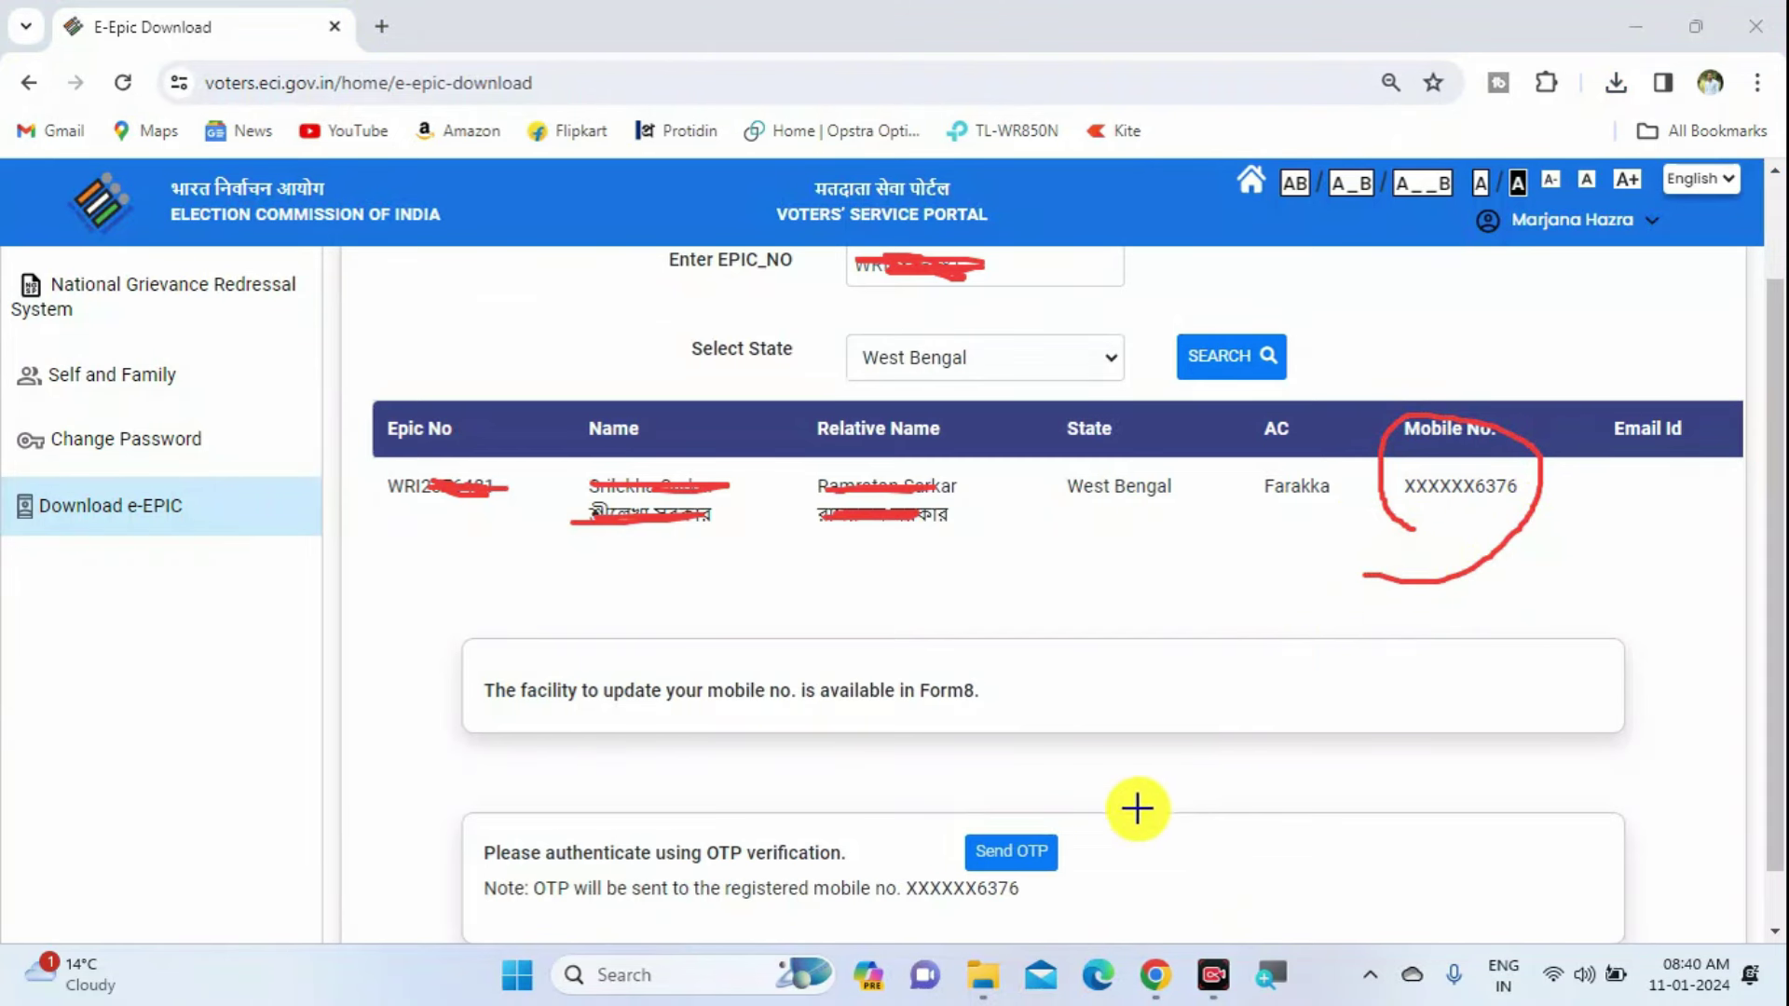
{"action": "mouse_move", "coordinate": [1111, 850]}
{"action": "left_mouse_down"}
{"action": "mouse_move", "coordinate": [995, 807]}
{"action": "mouse_move", "coordinate": [925, 864]}
{"action": "mouse_move", "coordinate": [935, 894]}
{"action": "mouse_move", "coordinate": [1015, 914]}
{"action": "mouse_move", "coordinate": [1086, 894]}
{"action": "mouse_move", "coordinate": [1115, 852]}
{"action": "left_mouse_up"}
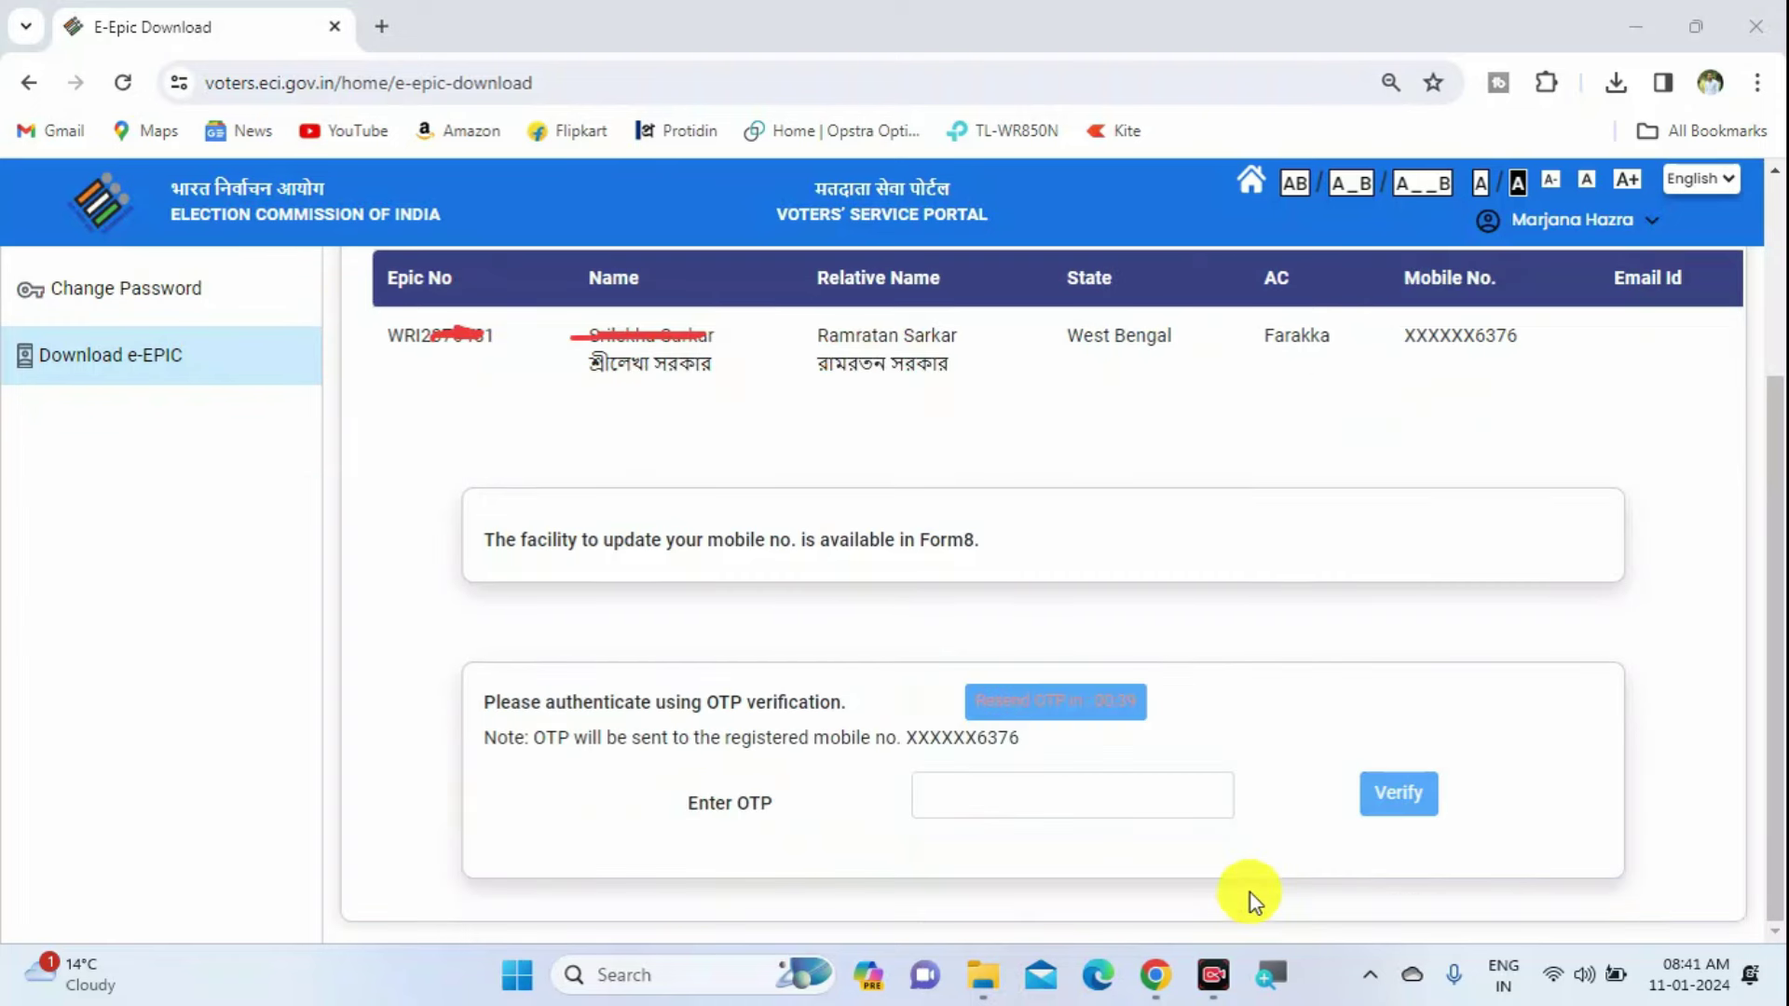
- Examine the OTP entry and verification section, the verification status and the e-EPIC download option
{"action": "mouse_move", "coordinate": [1053, 751]}
{"action": "left_mouse_down"}
{"action": "mouse_move", "coordinate": [886, 739]}
{"action": "mouse_move", "coordinate": [966, 854]}
{"action": "mouse_move", "coordinate": [1245, 826]}
{"action": "mouse_move", "coordinate": [1030, 751]}
{"action": "left_mouse_up"}
{"action": "mouse_move", "coordinate": [1402, 751]}
{"action": "left_mouse_down"}
{"action": "mouse_move", "coordinate": [1326, 786]}
{"action": "mouse_move", "coordinate": [1423, 817]}
{"action": "left_mouse_up"}
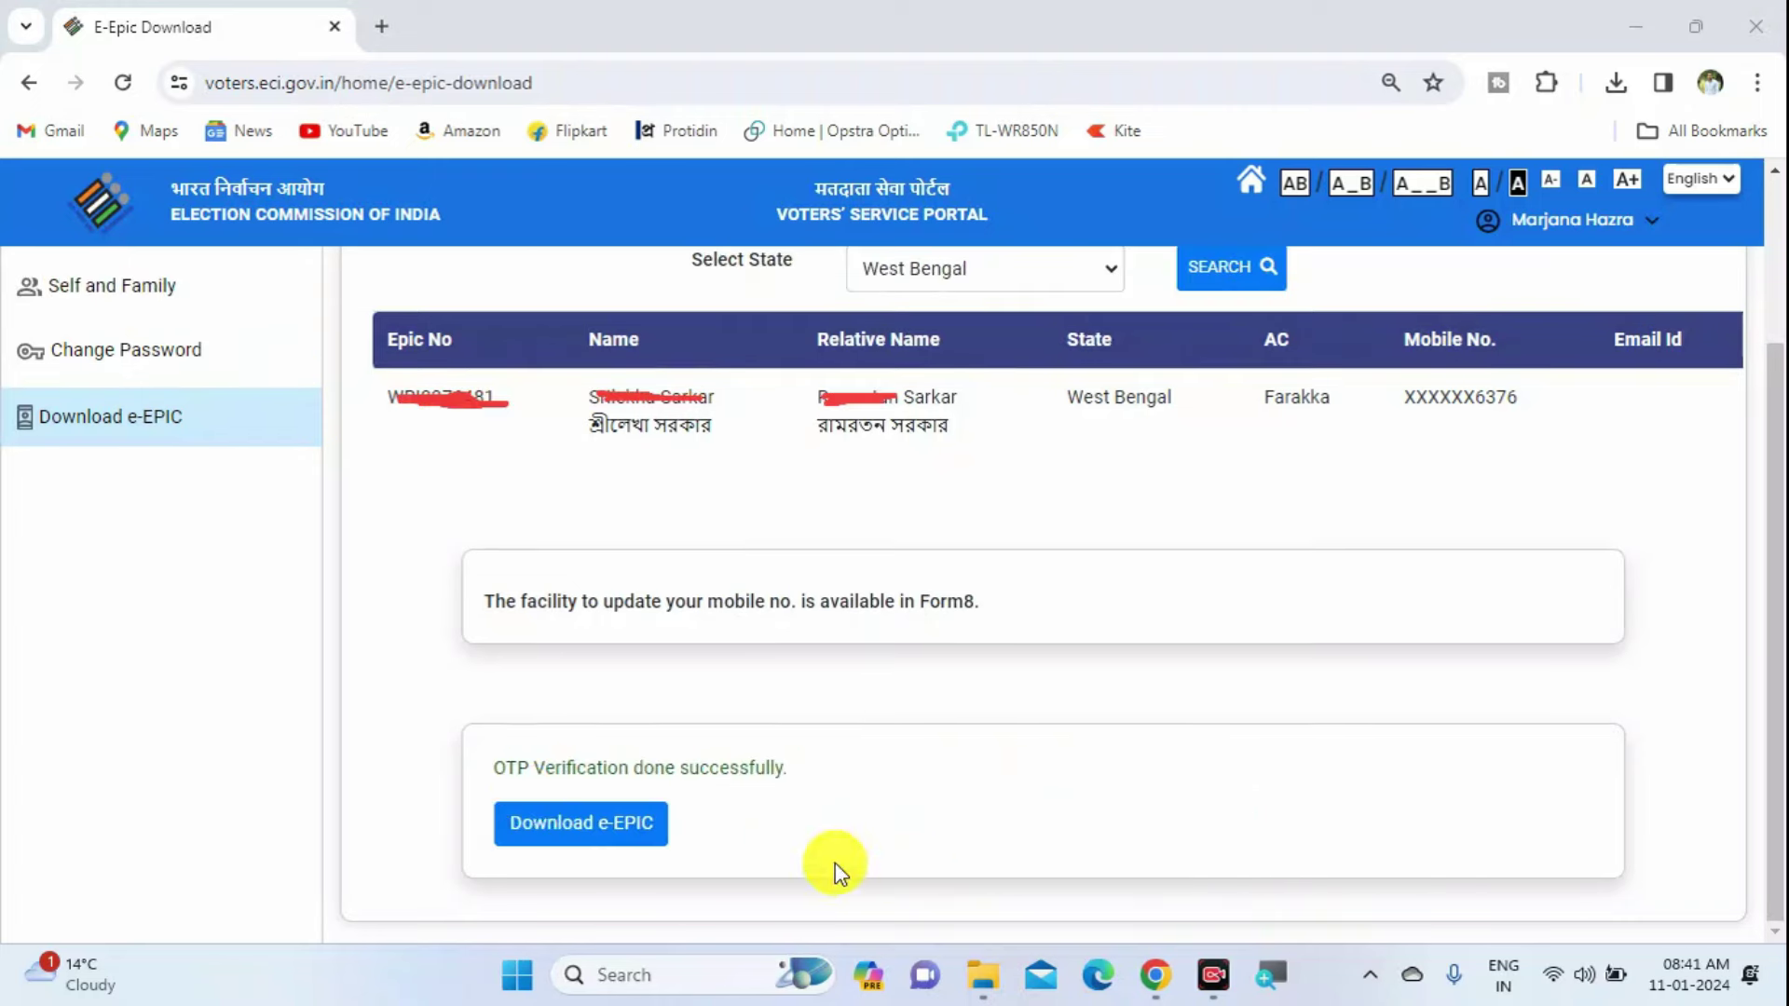
{"action": "left_click_drag", "start_coordinate": [494, 785], "coordinate": [694, 787]}
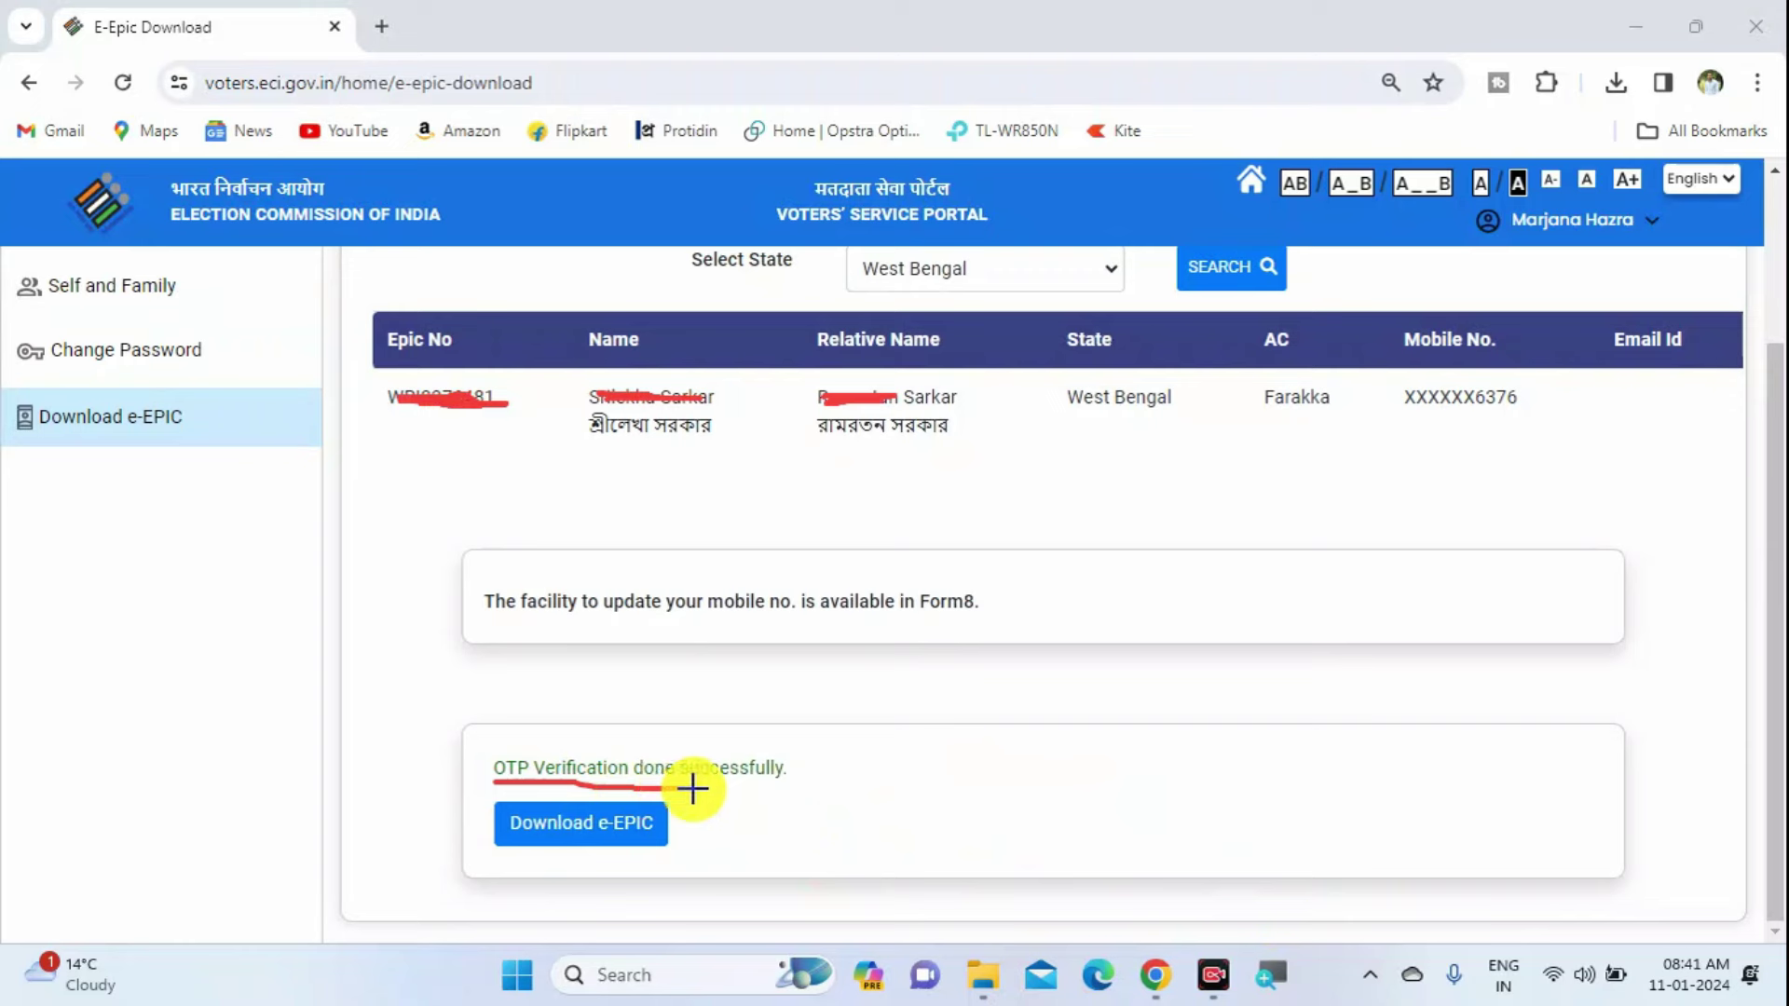
{"action": "mouse_move", "coordinate": [469, 861]}
{"action": "left_mouse_down"}
{"action": "mouse_move", "coordinate": [798, 746]}
{"action": "mouse_move", "coordinate": [593, 887]}
{"action": "left_mouse_up"}
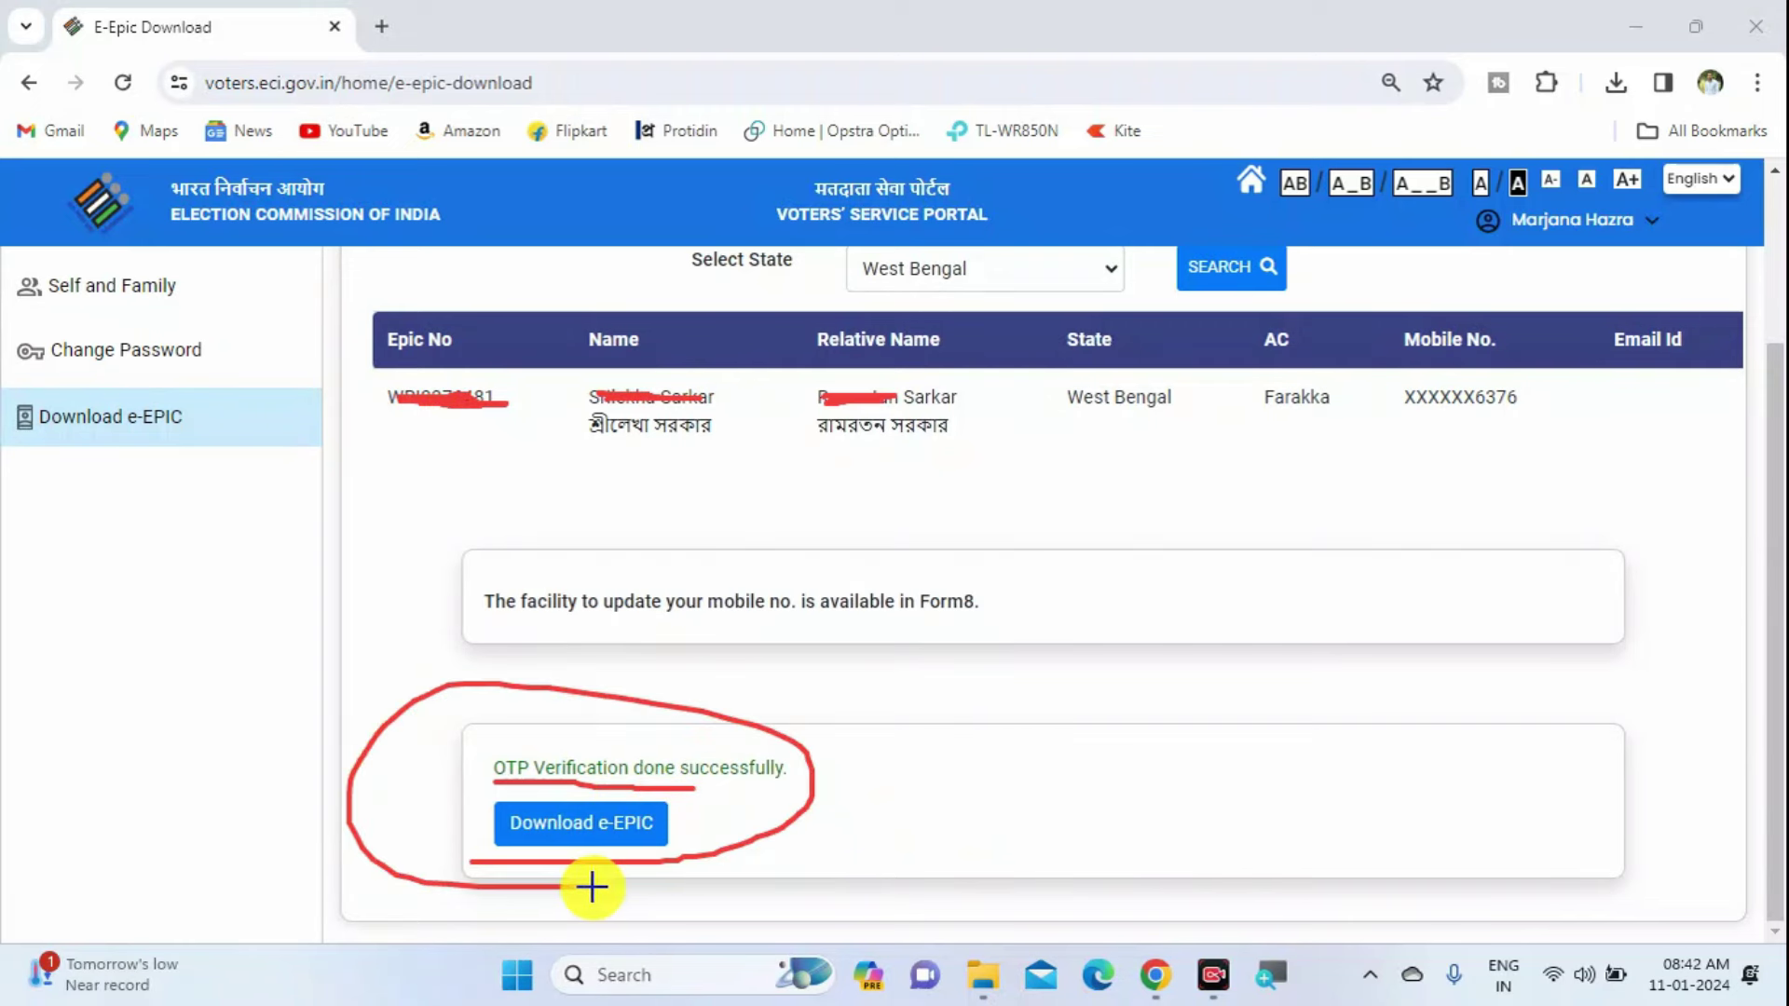